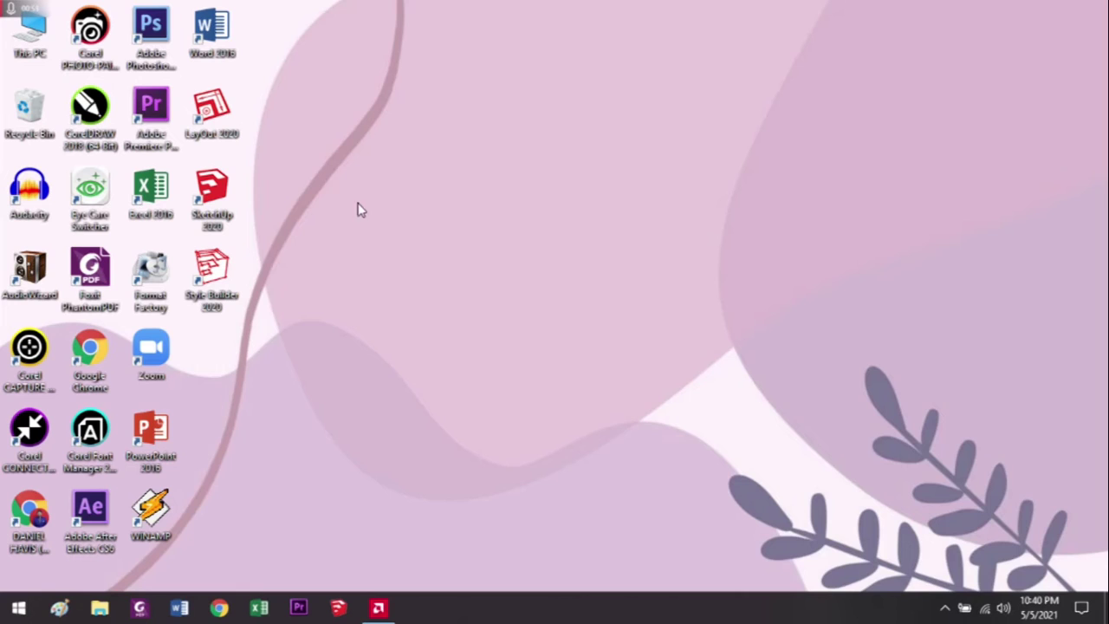
Launch SketchUp 2020 and create a new model from the Simple template in meters.
{"action": "left_click", "coordinate": [214, 197]}
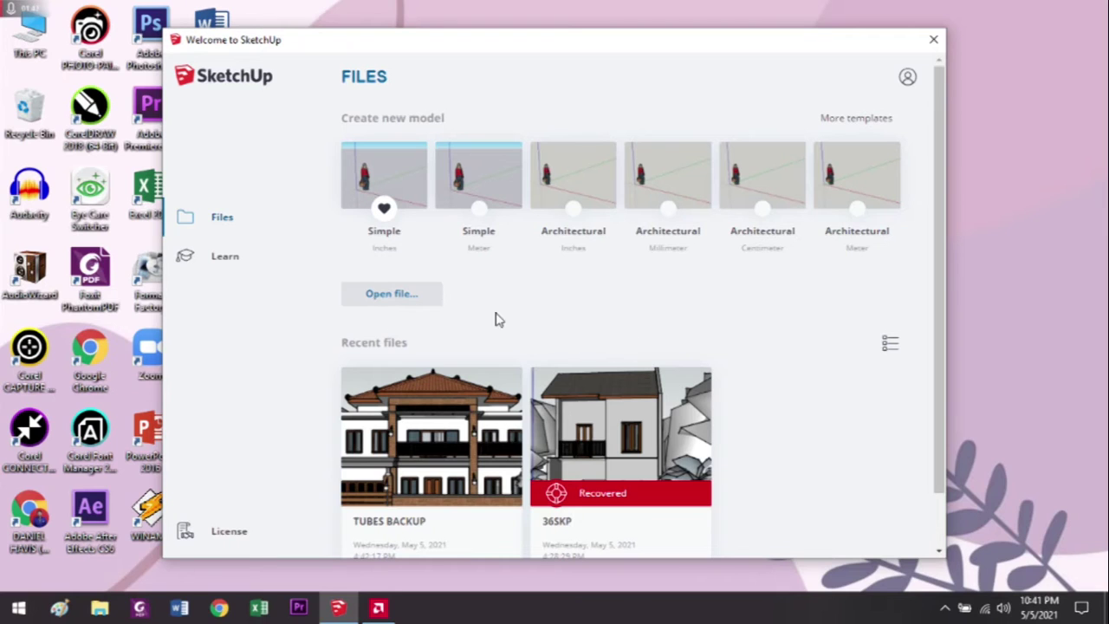
{"action": "left_click", "coordinate": [475, 188]}
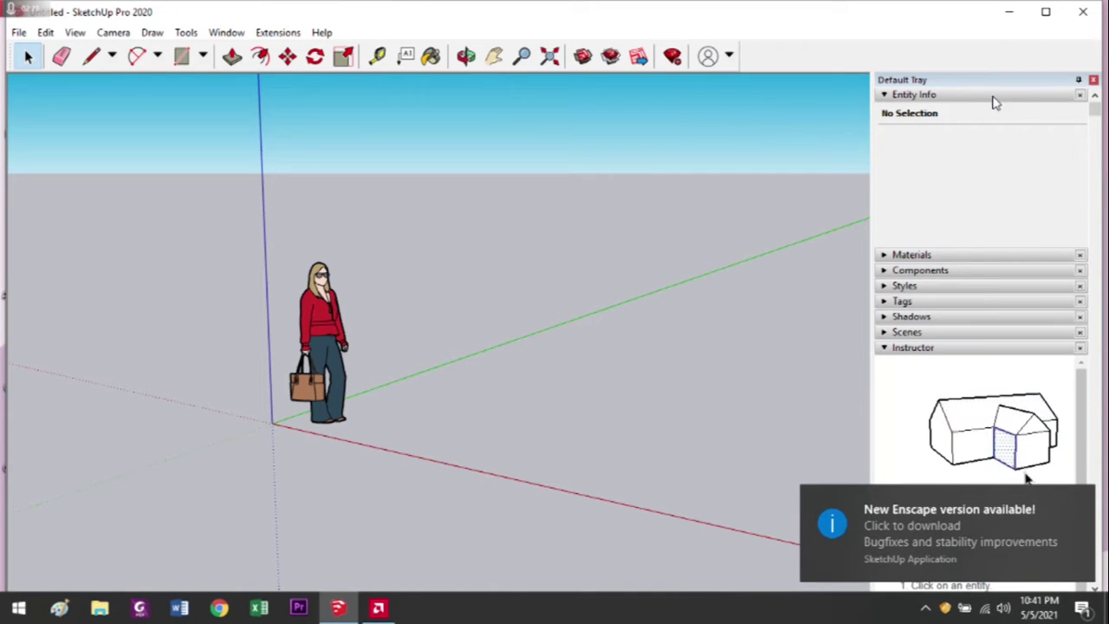
Maximize the modeling window and clear it of the Default Tray and the main toolbar.
{"action": "left_click", "coordinate": [1094, 80]}
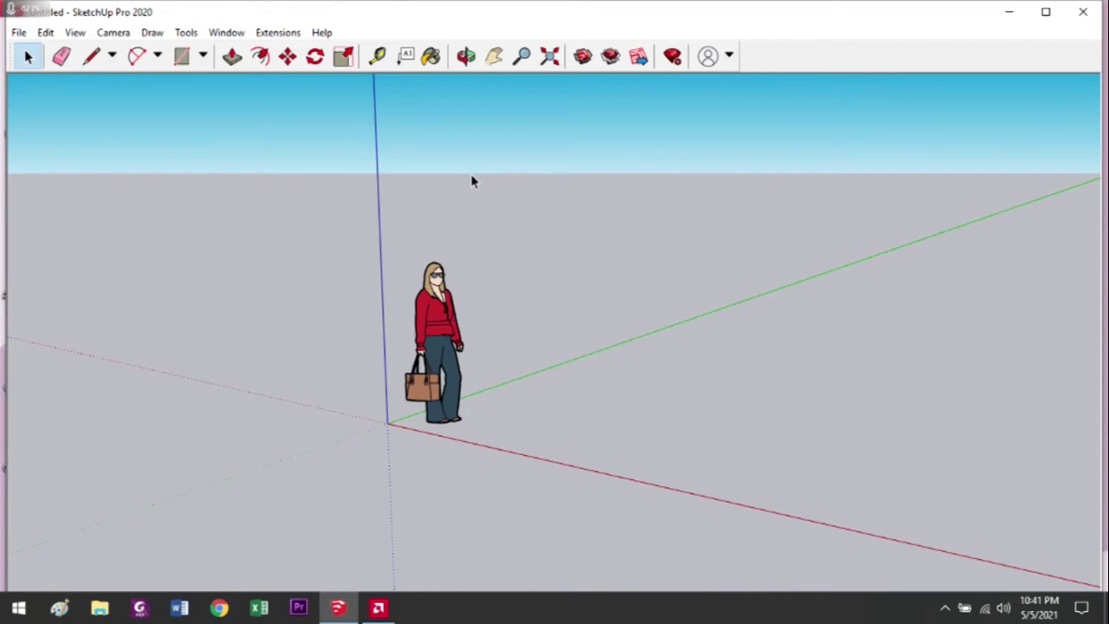
{"action": "left_click", "coordinate": [1046, 13]}
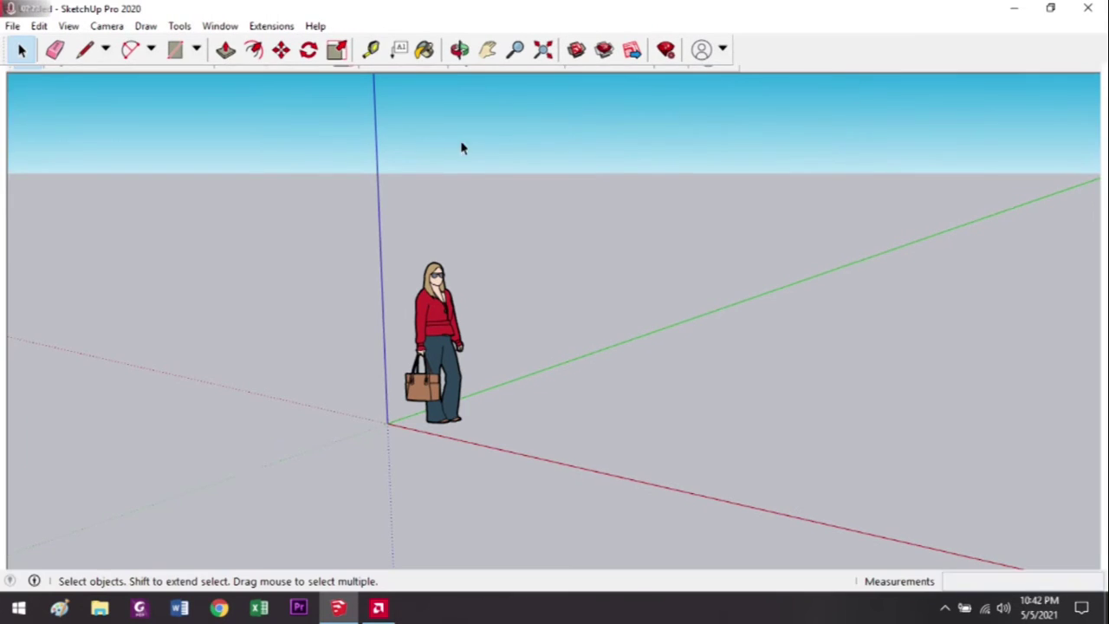
{"action": "double_click", "coordinate": [7, 53]}
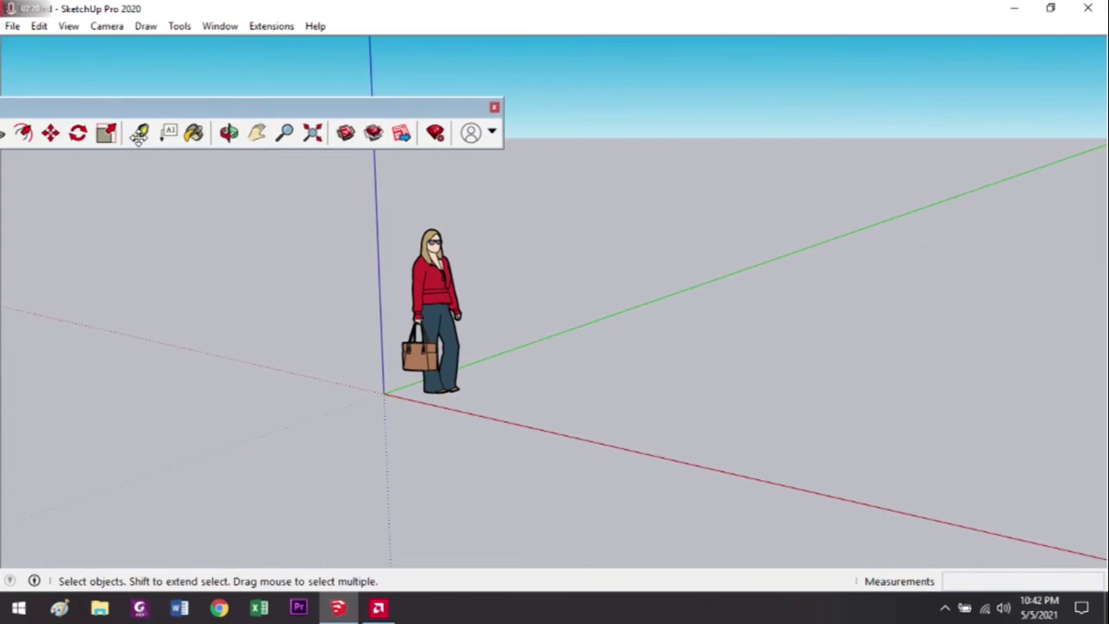
{"action": "left_click", "coordinate": [498, 109]}
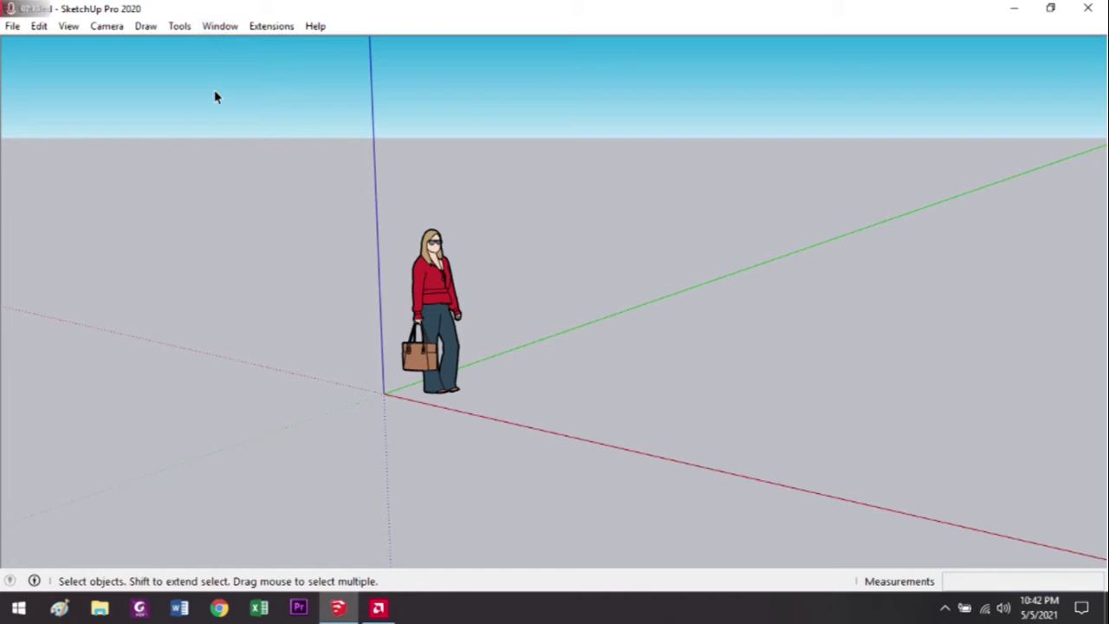
Set the model's length units to centimeters with a display precision of 0.0 cm.
{"action": "left_click", "coordinate": [218, 27]}
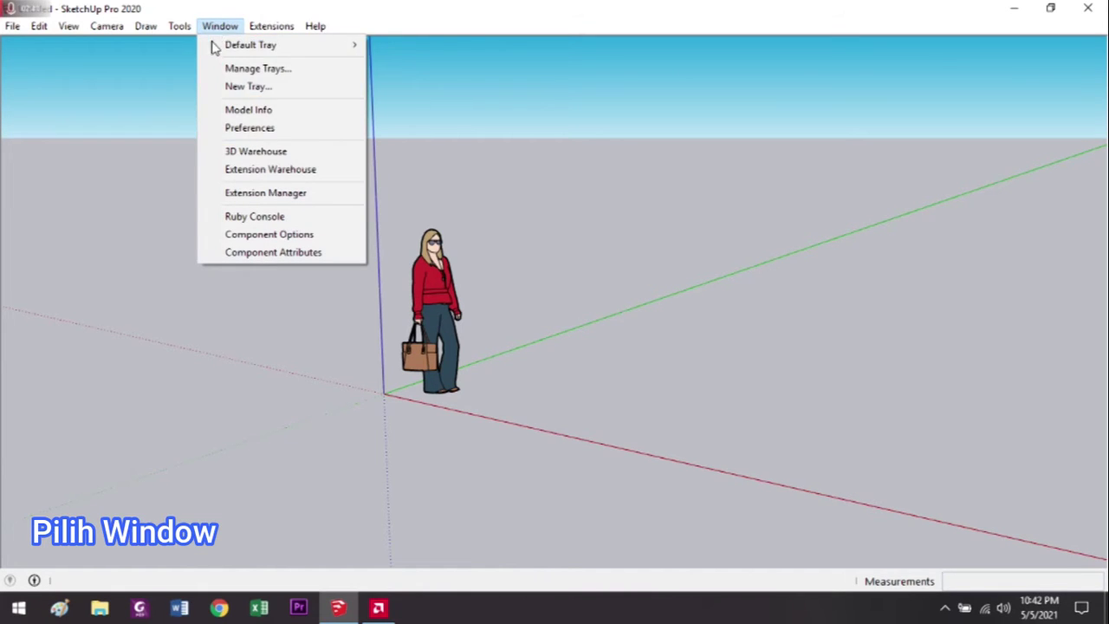
{"action": "left_click", "coordinate": [266, 113]}
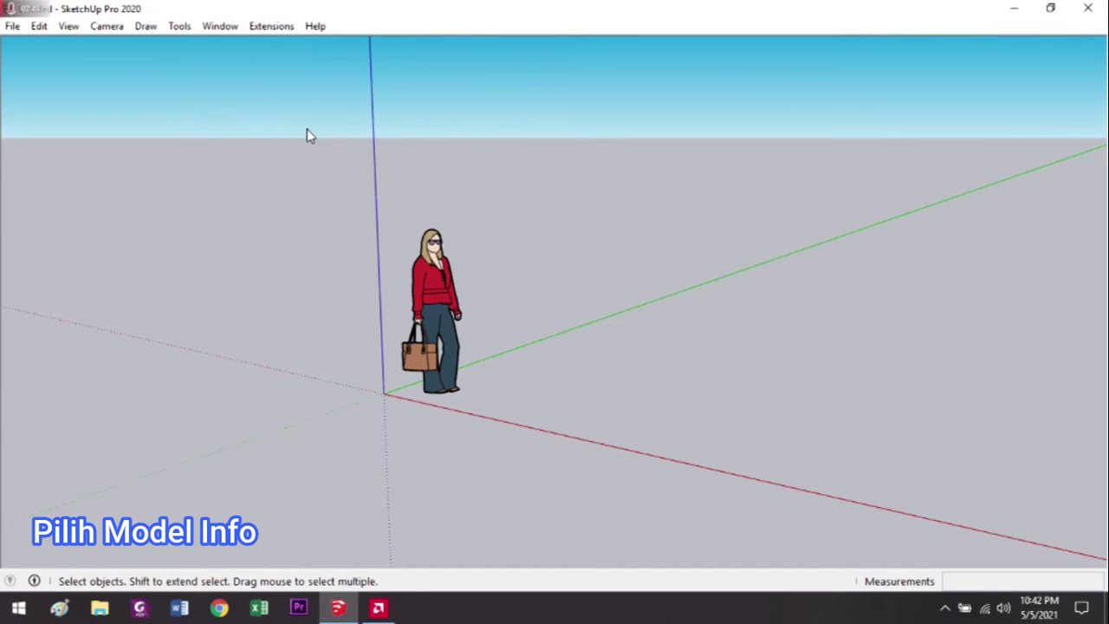
{"action": "left_click", "coordinate": [22, 181]}
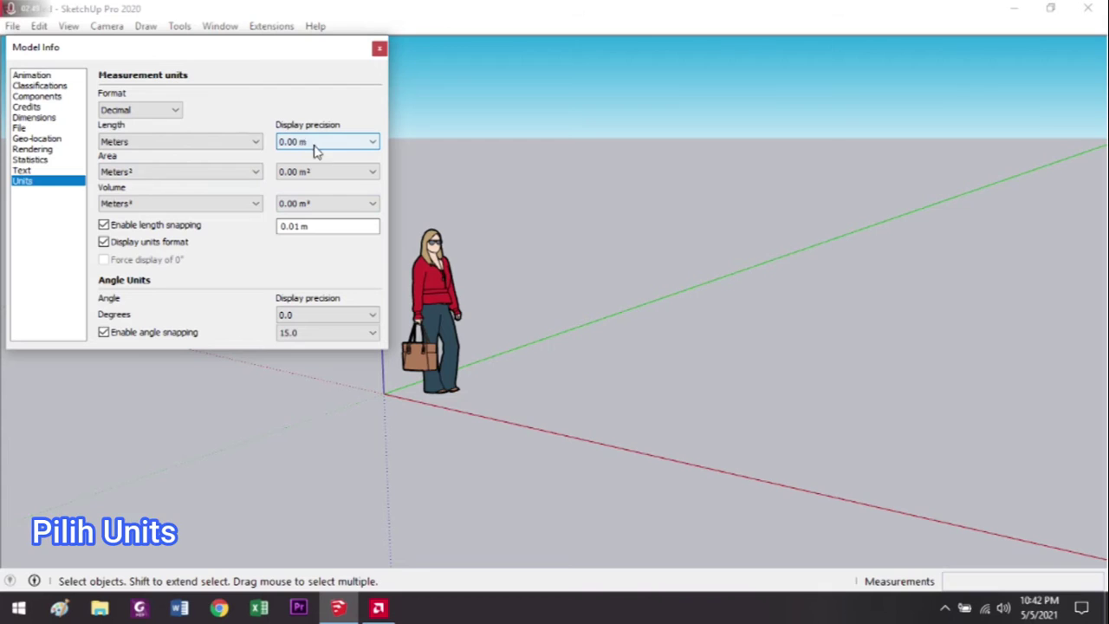
{"action": "left_click", "coordinate": [151, 144]}
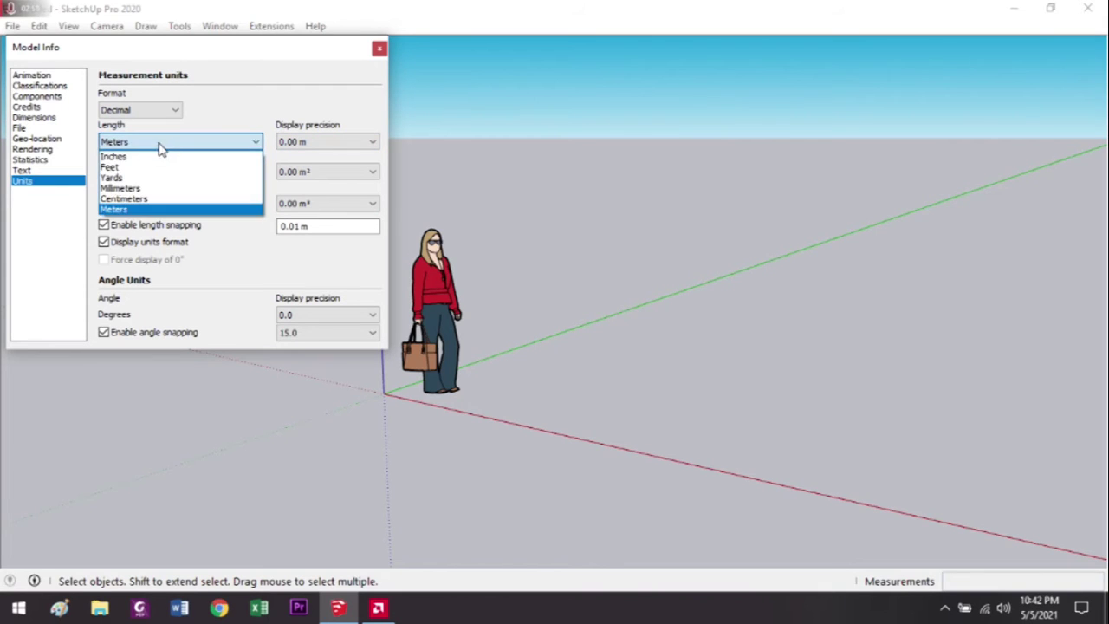
{"action": "left_click", "coordinate": [136, 200]}
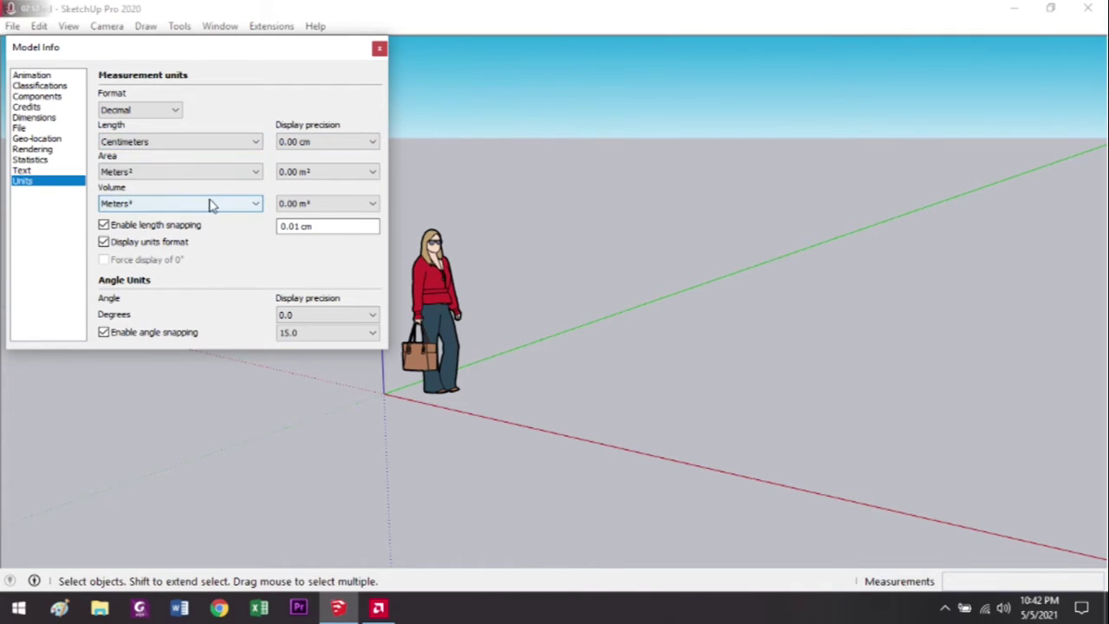
{"action": "left_click", "coordinate": [186, 147]}
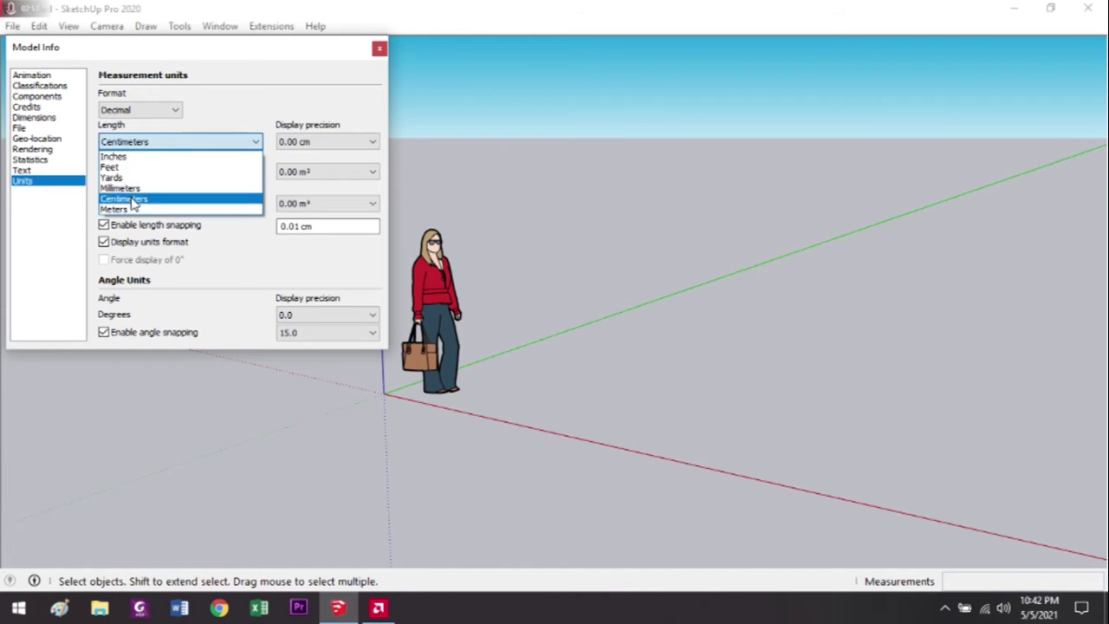
{"action": "left_click", "coordinate": [245, 252]}
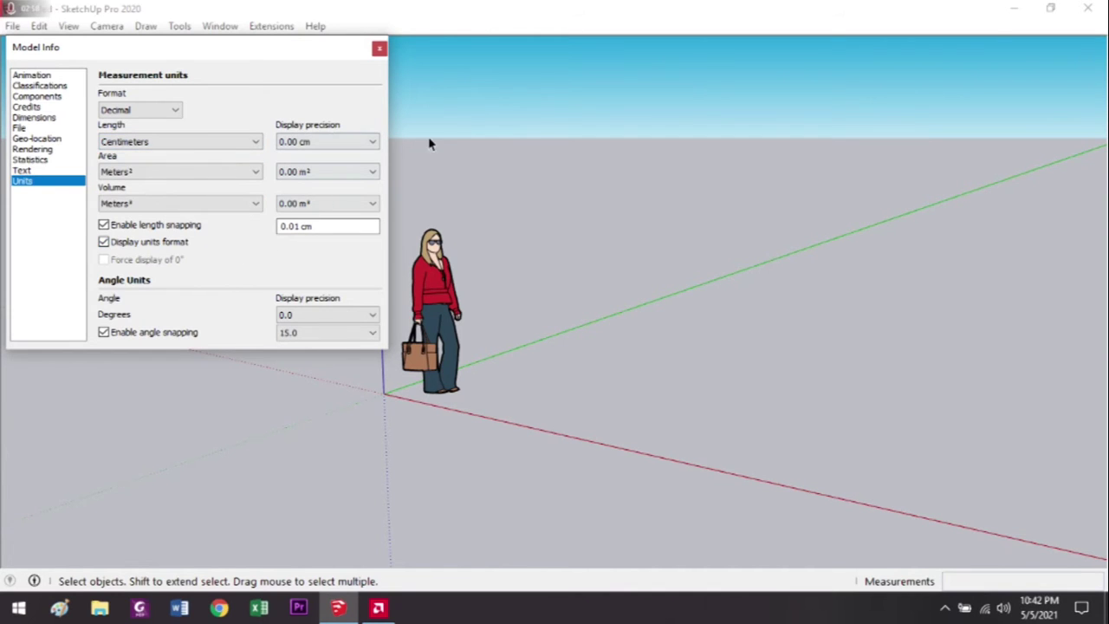
{"action": "left_click", "coordinate": [342, 146]}
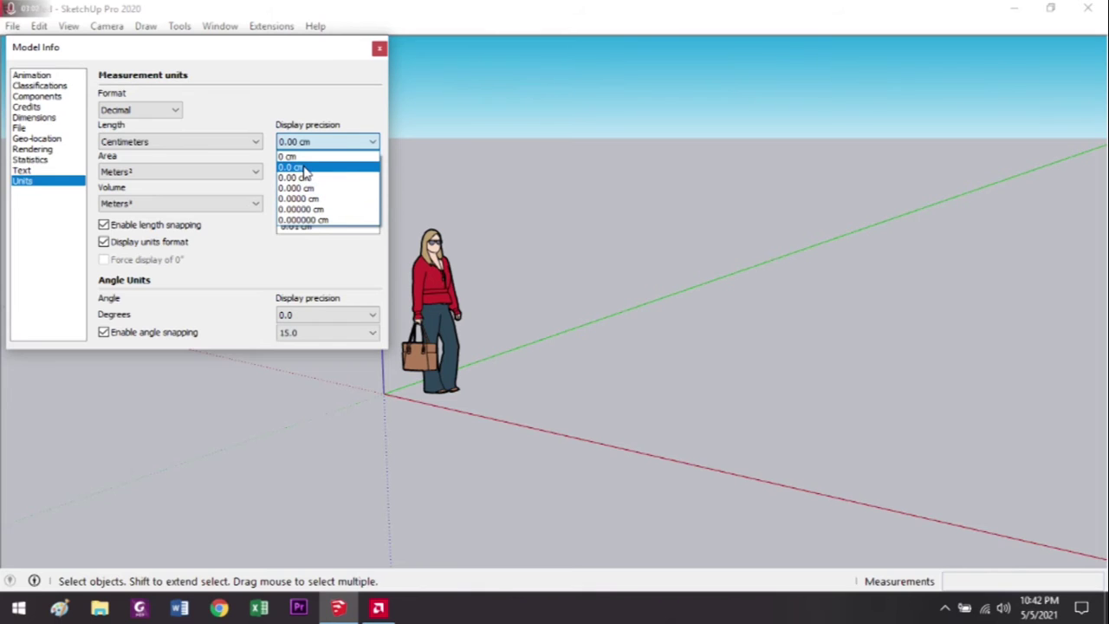
{"action": "left_click", "coordinate": [301, 167]}
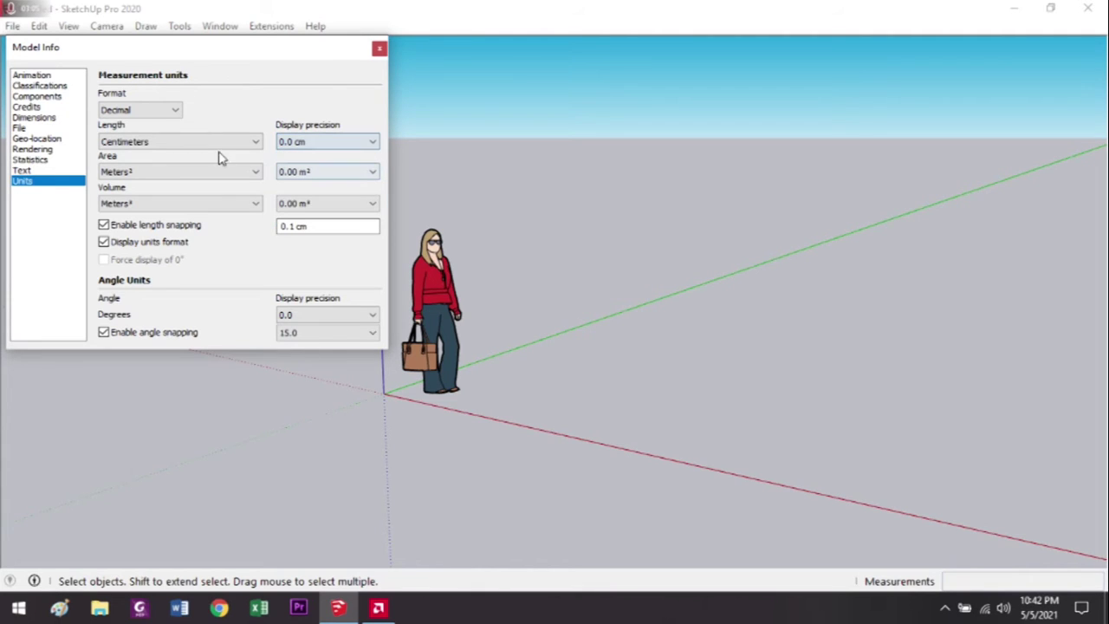
{"action": "left_click", "coordinate": [378, 49]}
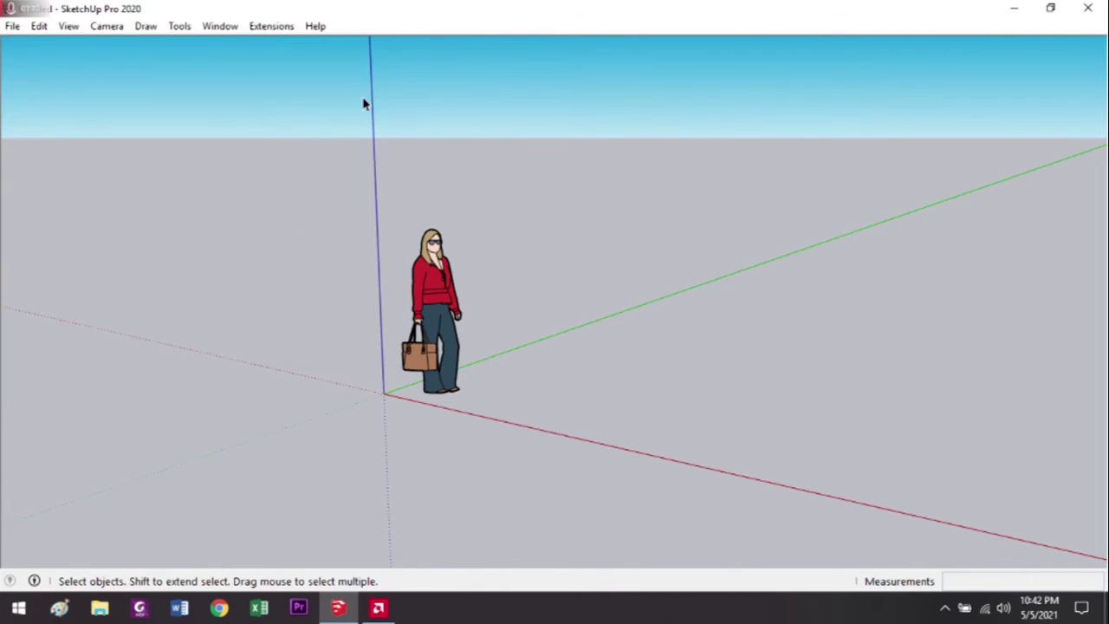
{"action": "middle_click_drag", "start_coordinate": [224, 162], "coordinate": [547, 188]}
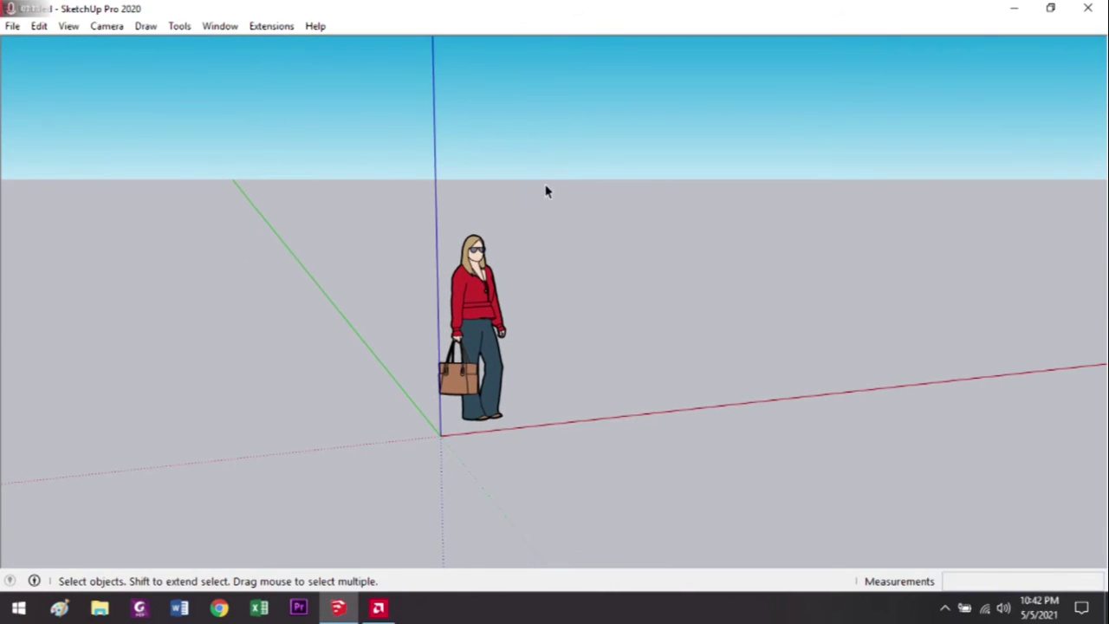
{"action": "scroll", "coordinate": [532, 228], "scroll_direction": "up", "scroll_amount": 1}
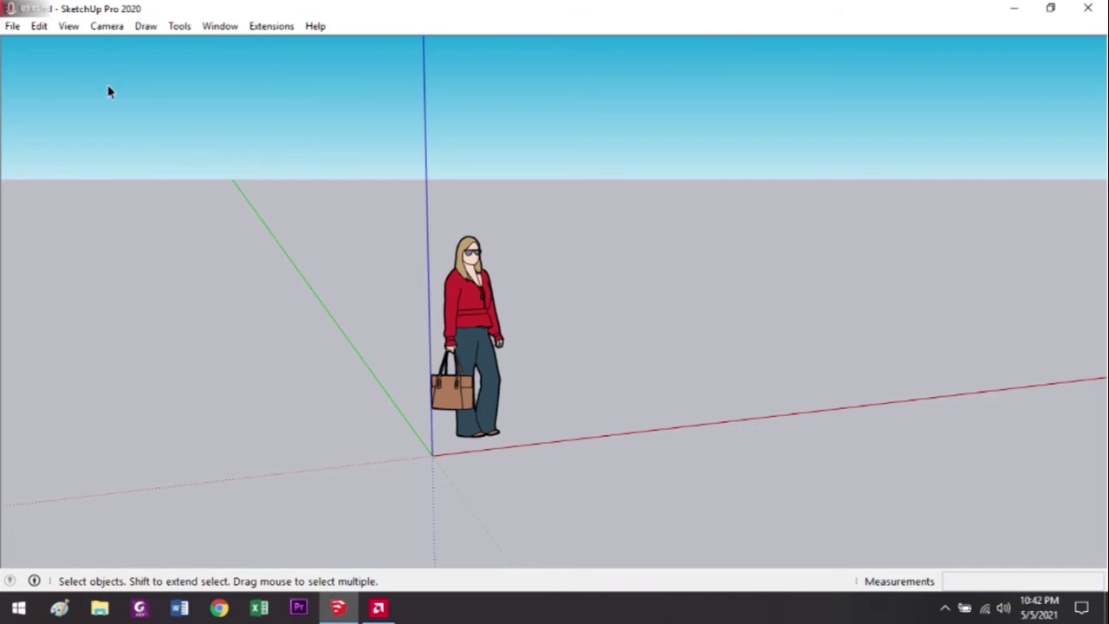
{"action": "left_click", "coordinate": [12, 28]}
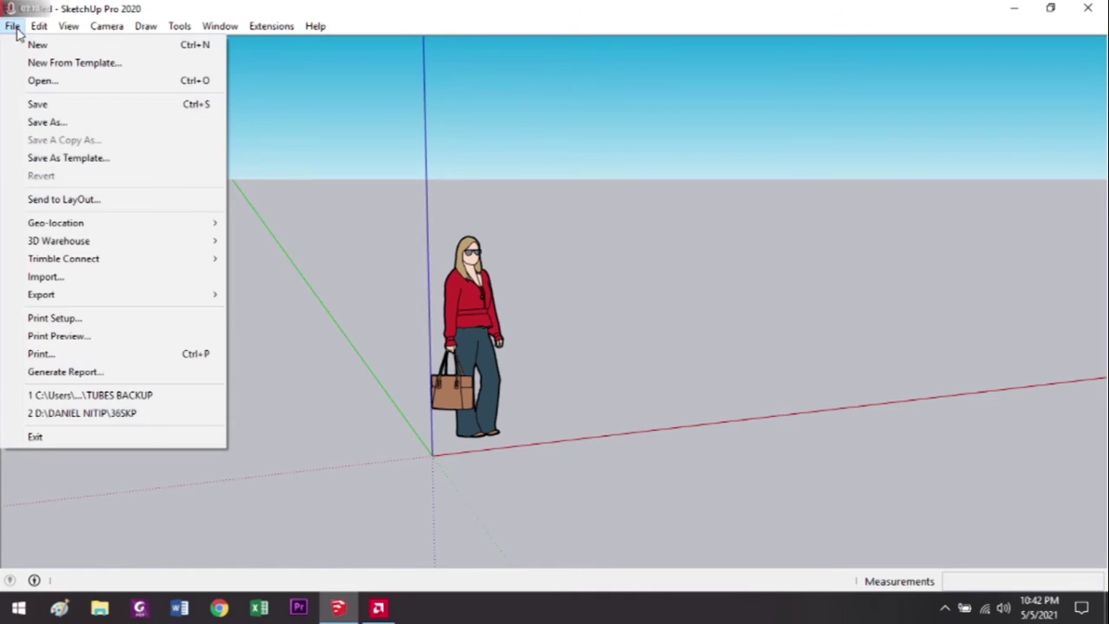
{"action": "mouse_move", "coordinate": [40, 31]}
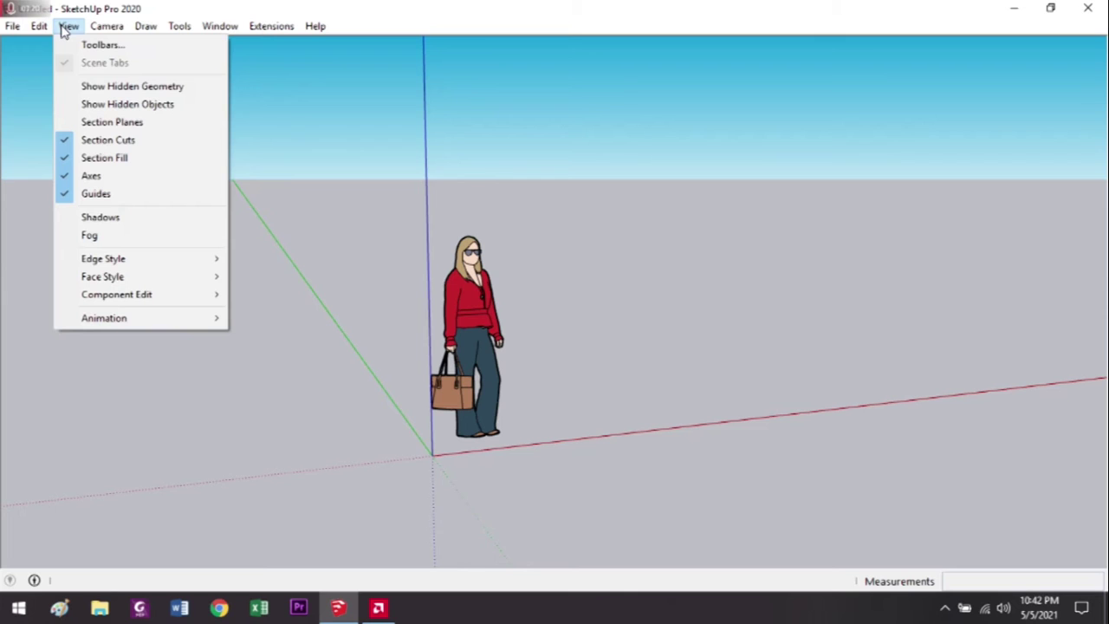
{"action": "mouse_move", "coordinate": [111, 31]}
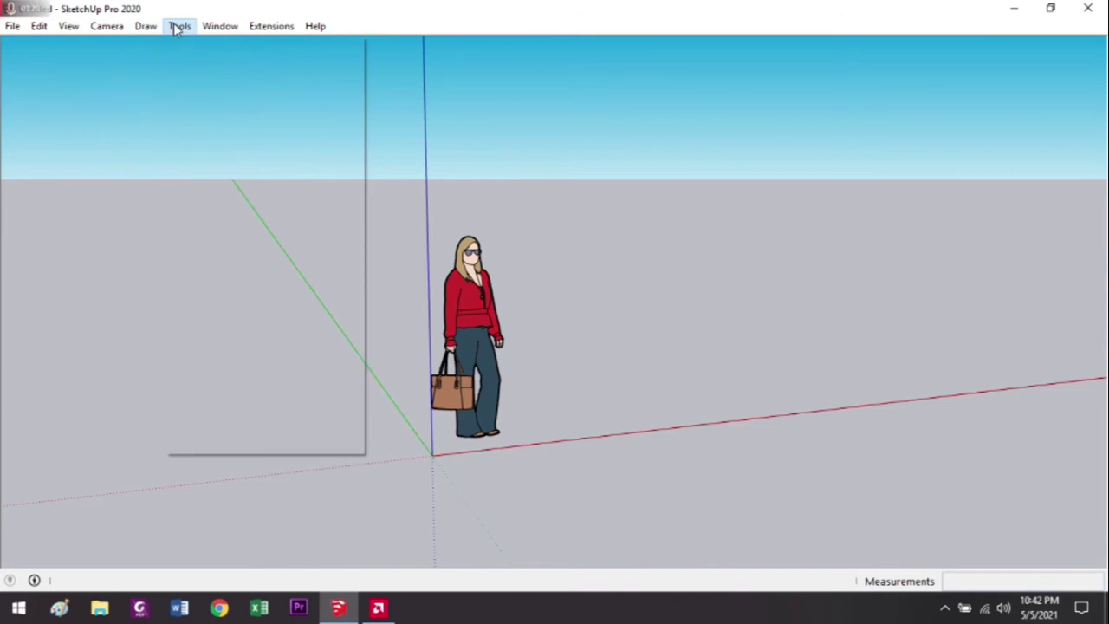
{"action": "mouse_move", "coordinate": [183, 29]}
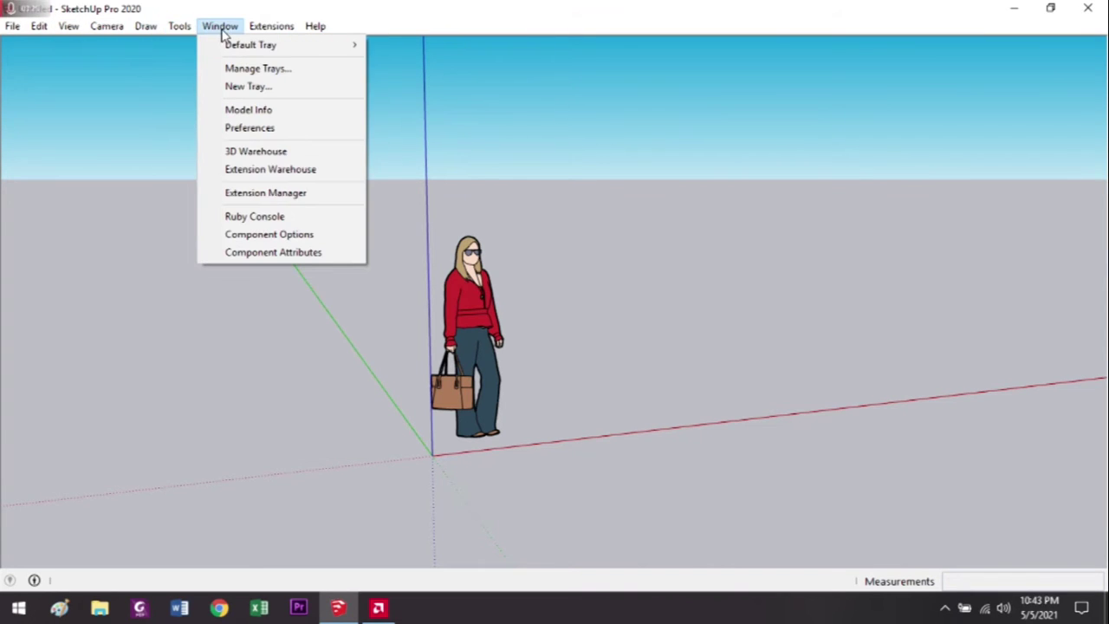
{"action": "mouse_move", "coordinate": [264, 29]}
{"action": "mouse_move", "coordinate": [318, 29]}
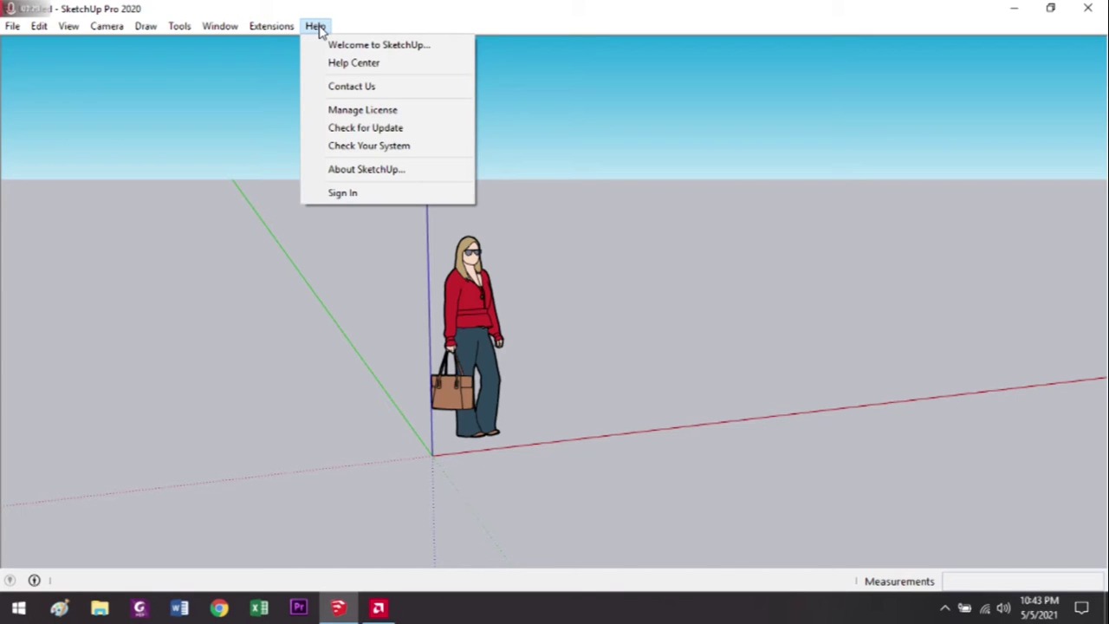
{"action": "left_click", "coordinate": [305, 83]}
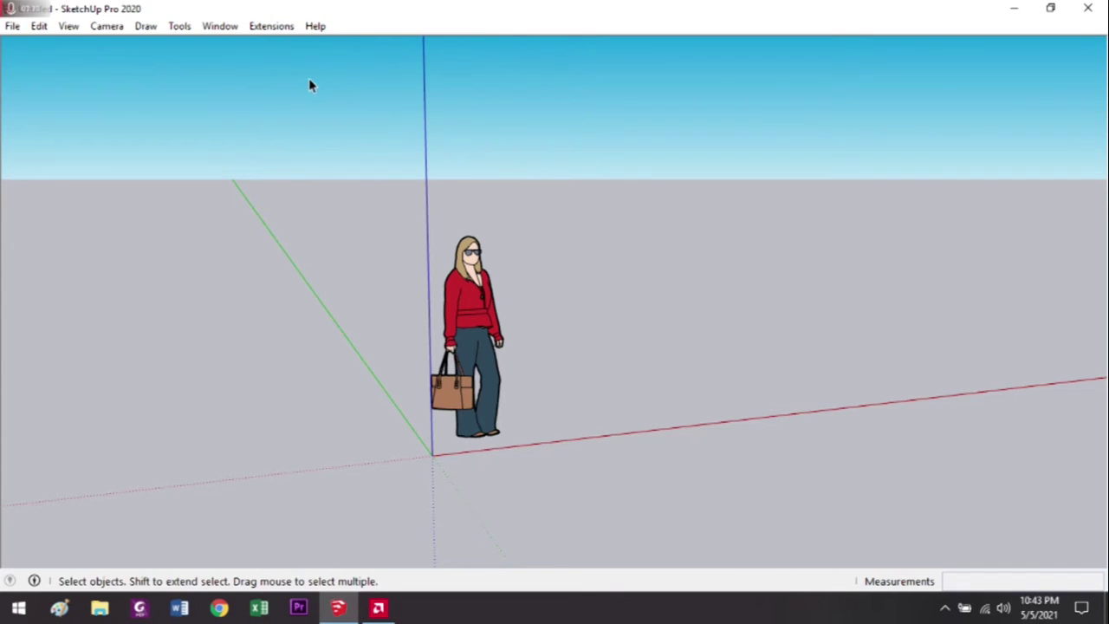
{"action": "mouse_move", "coordinate": [397, 139]}
{"action": "middle_mouse_down"}
{"action": "mouse_move", "coordinate": [314, 141]}
{"action": "mouse_move", "coordinate": [400, 153]}
{"action": "middle_mouse_up"}
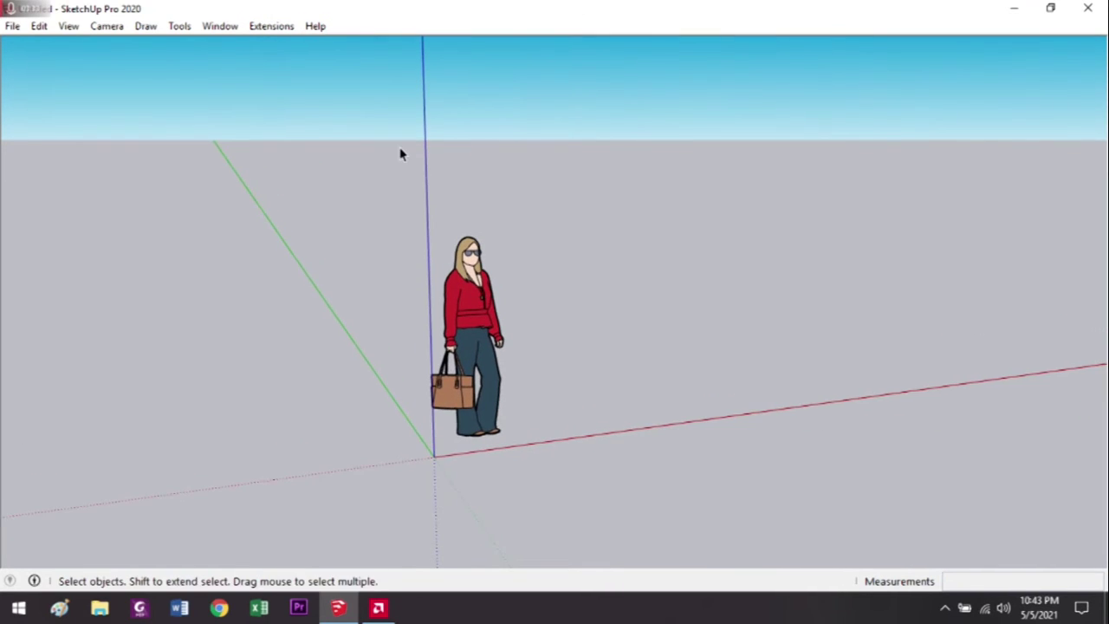
{"action": "middle_click_drag", "start_coordinate": [446, 116], "coordinate": [430, 171]}
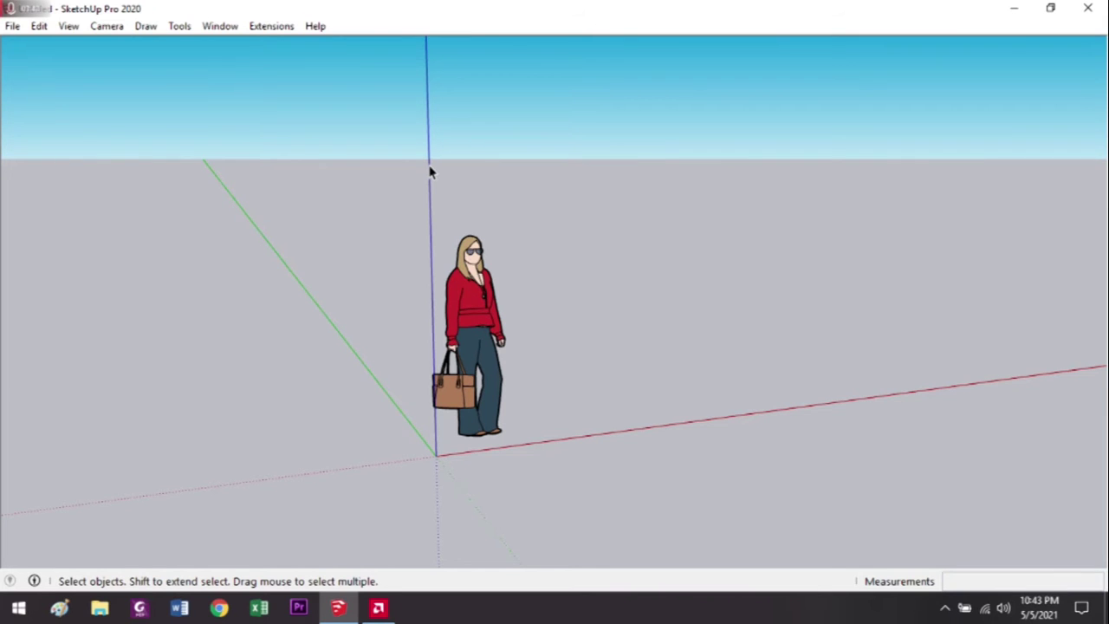
{"action": "middle_click_drag", "start_coordinate": [408, 206], "coordinate": [505, 184]}
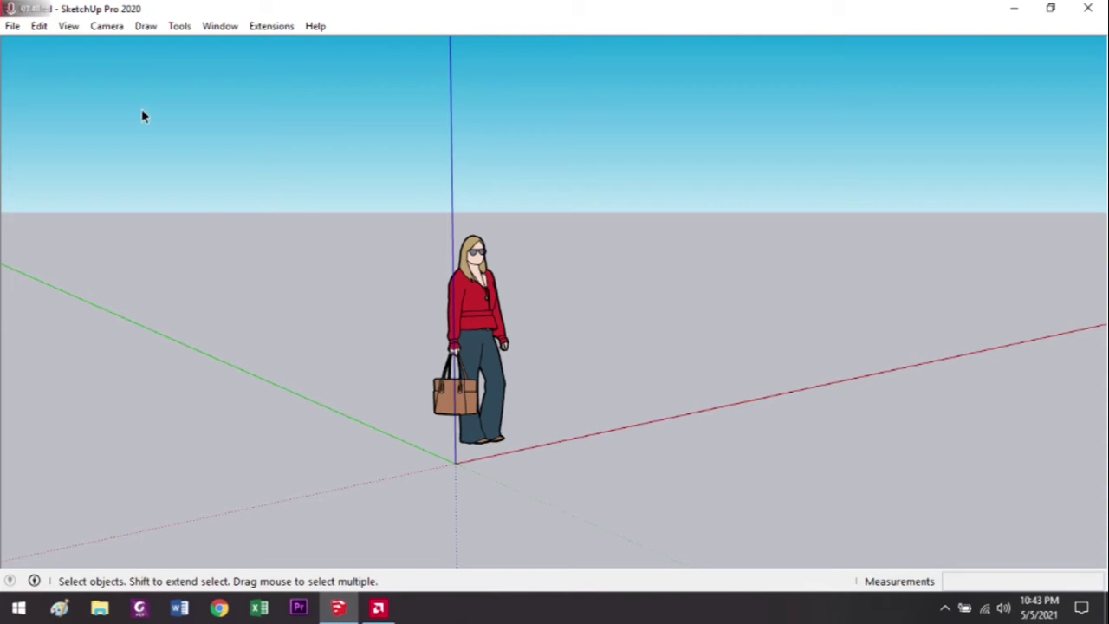
Show the Large Tool Set toolbar and turn off Large Icons for the toolbars.
{"action": "left_click", "coordinate": [69, 28]}
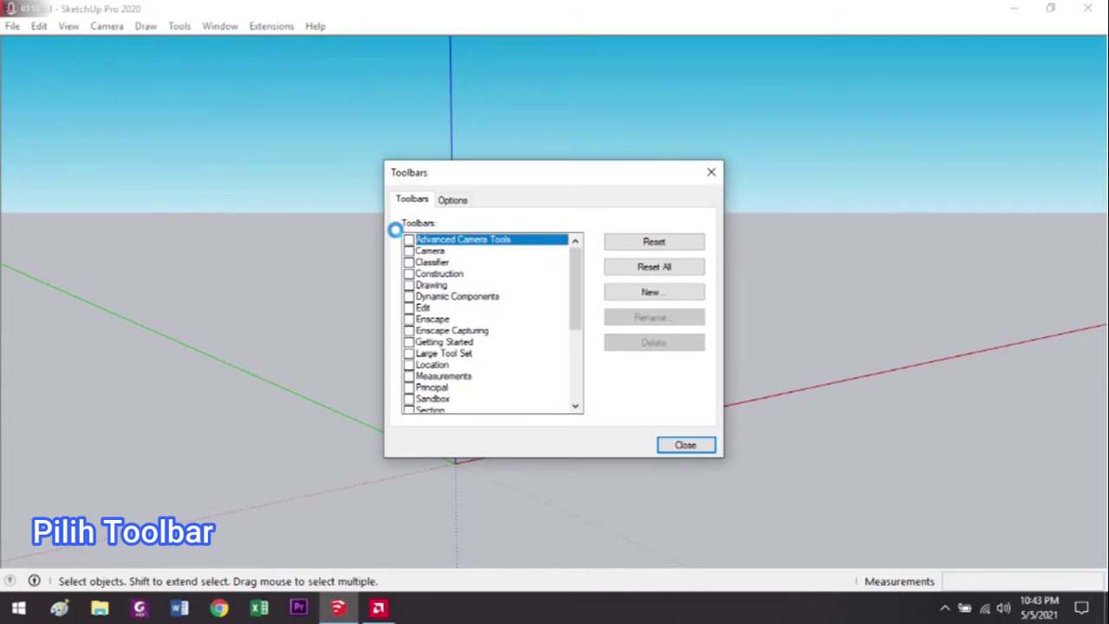
{"action": "mouse_move", "coordinate": [576, 286]}
{"action": "left_mouse_down"}
{"action": "mouse_move", "coordinate": [592, 379]}
{"action": "mouse_move", "coordinate": [579, 271]}
{"action": "left_mouse_up"}
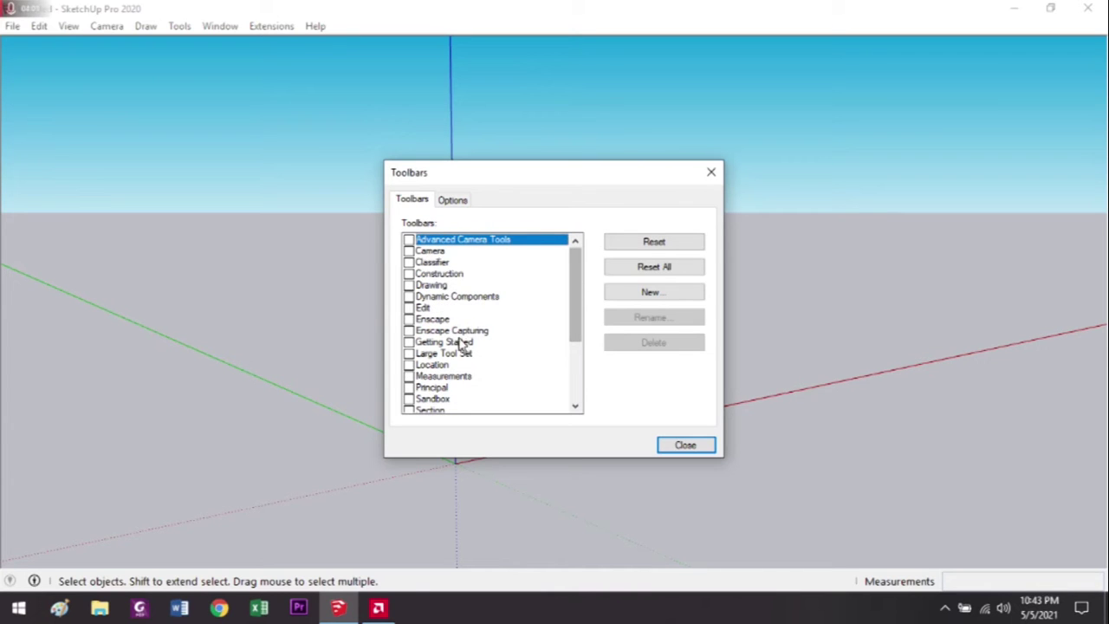
{"action": "left_click", "coordinate": [409, 354]}
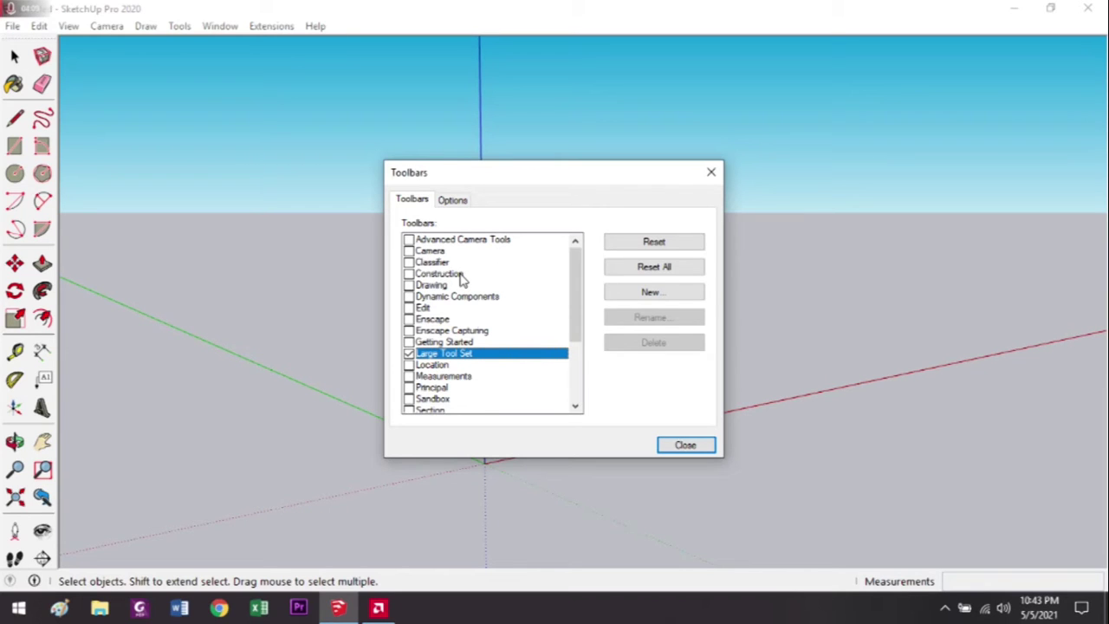
{"action": "left_click", "coordinate": [454, 200]}
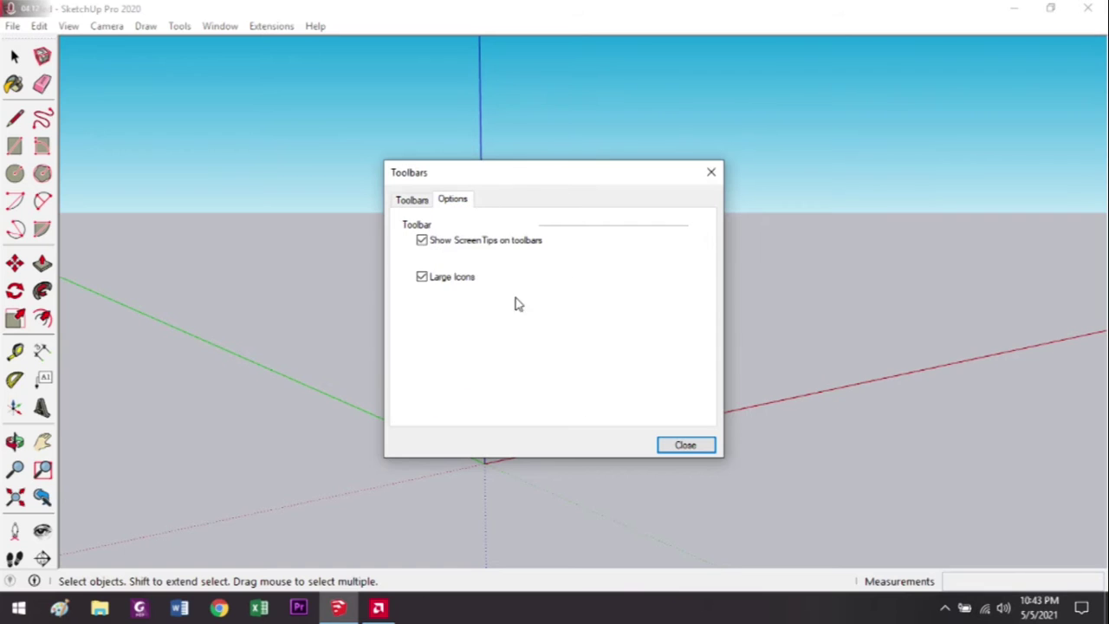
{"action": "left_click", "coordinate": [450, 279]}
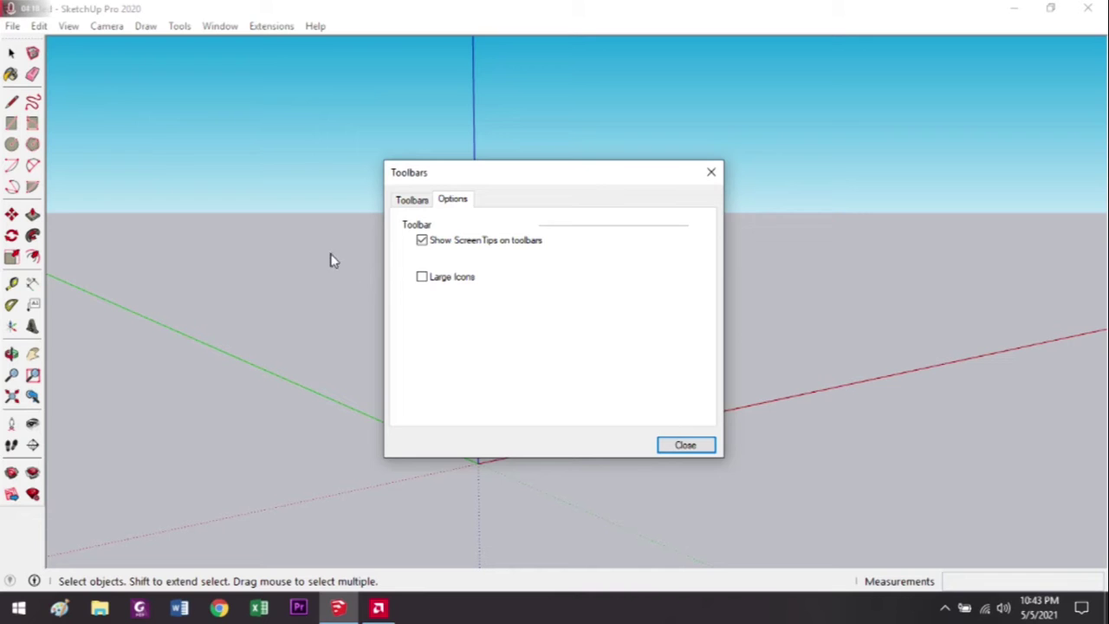
{"action": "left_click", "coordinate": [413, 200]}
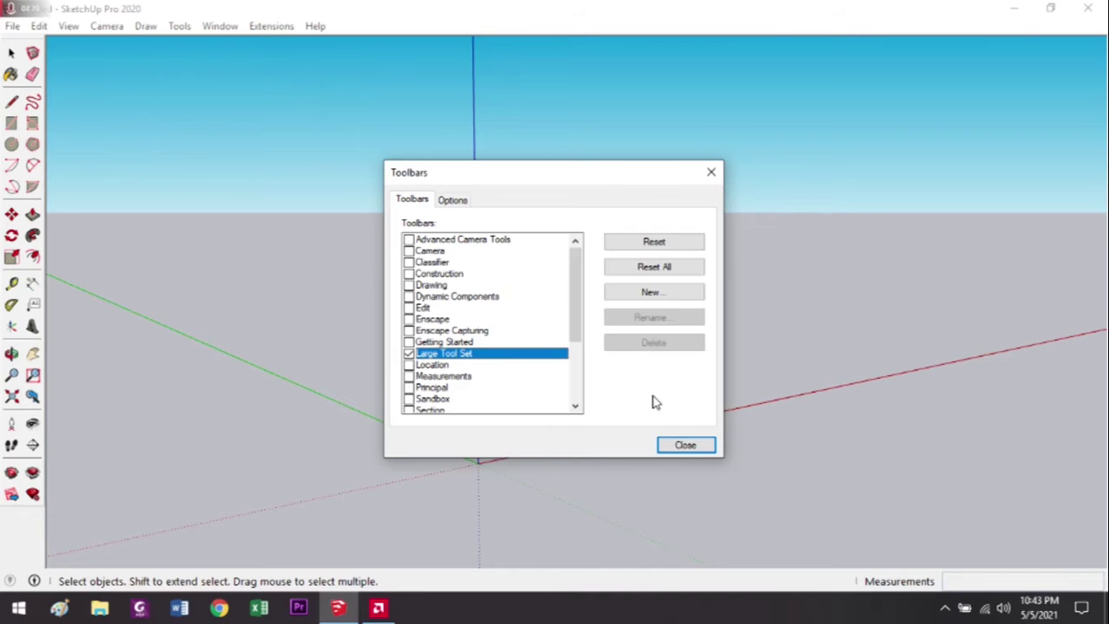
{"action": "left_click", "coordinate": [693, 447]}
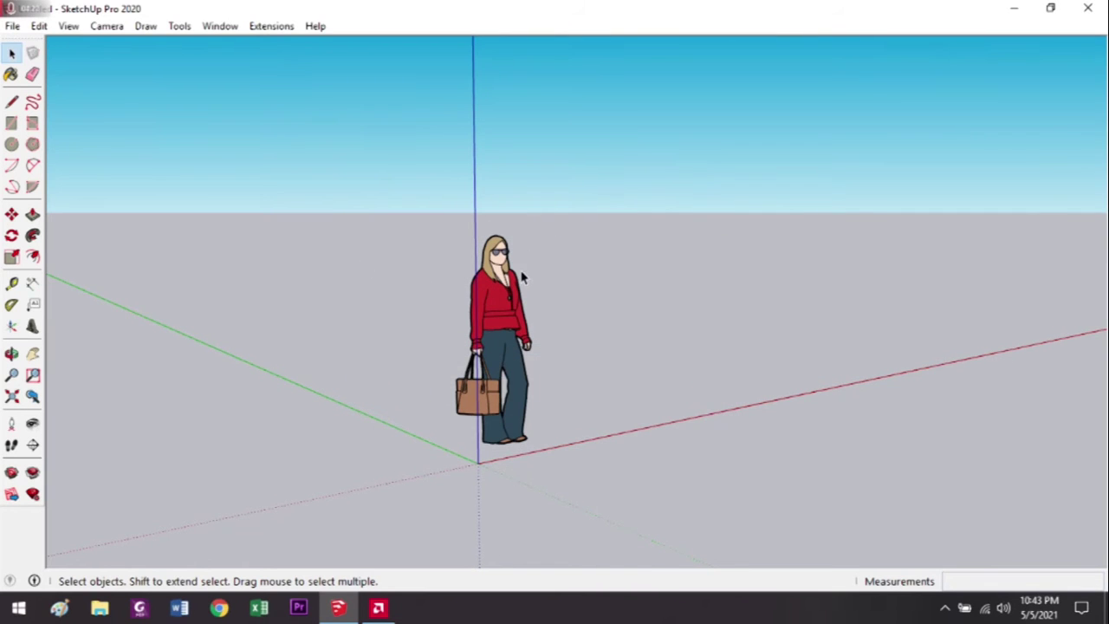
{"action": "middle_click_drag", "start_coordinate": [523, 316], "coordinate": [484, 359]}
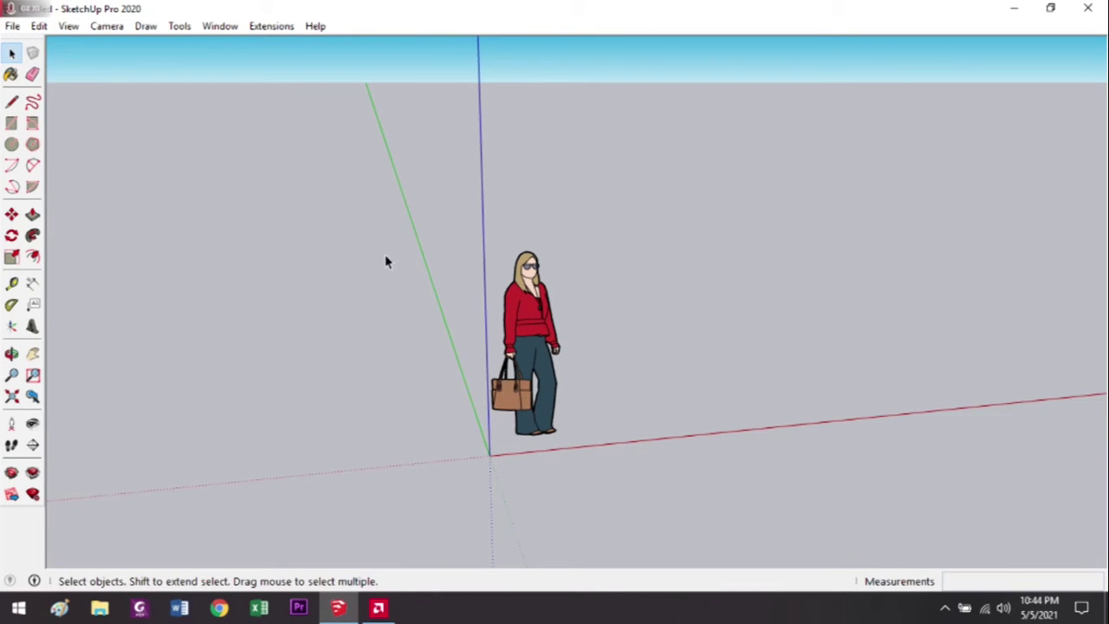
Draw a closed four-sided face with the Line tool on the ground beside the figure, its front edge about 145 cm long.
{"action": "left_click", "coordinate": [12, 102]}
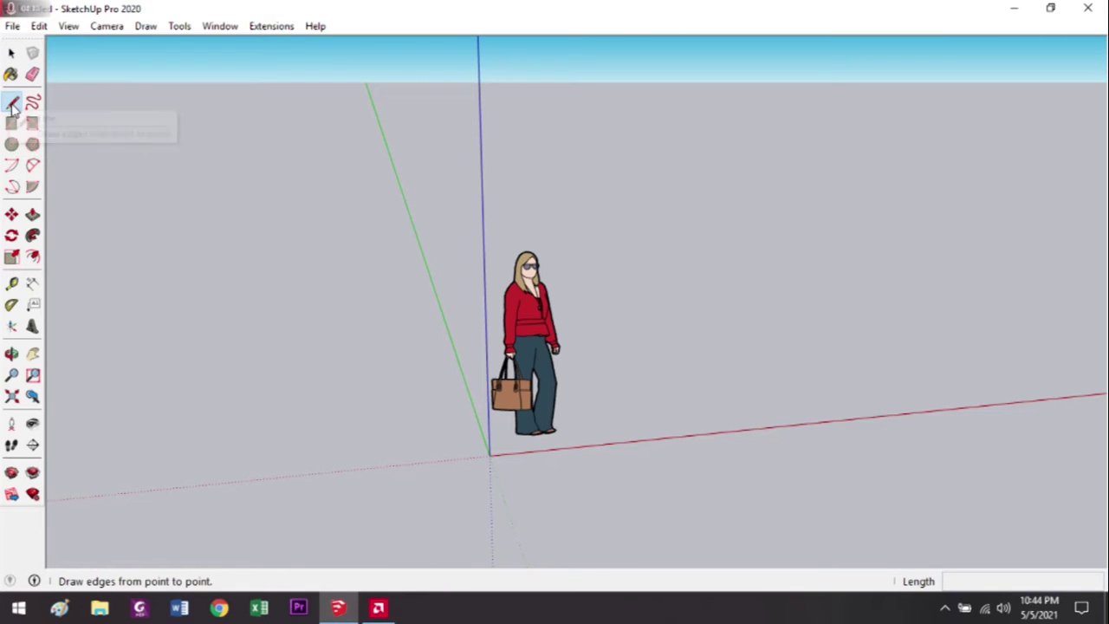
{"action": "left_click", "coordinate": [580, 395]}
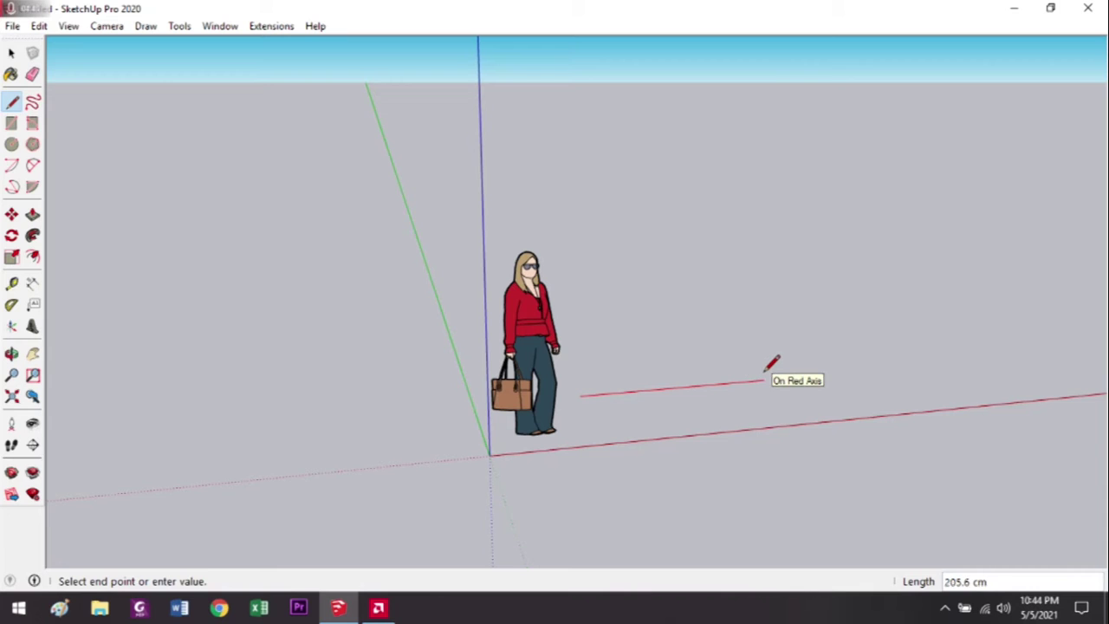
{"action": "middle_click_drag", "start_coordinate": [569, 367], "coordinate": [615, 321]}
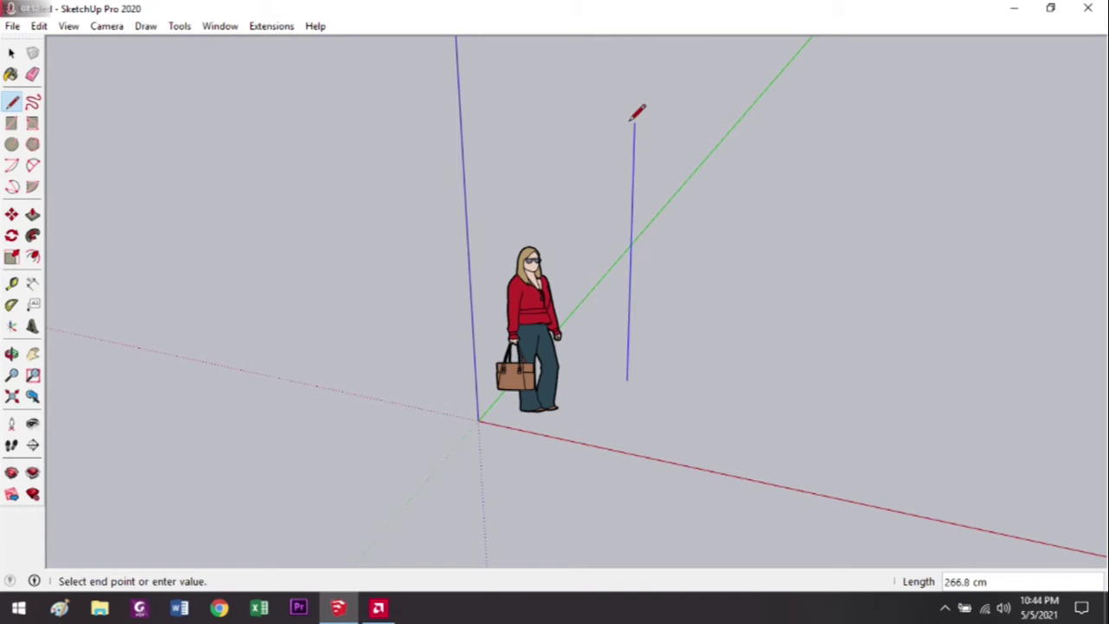
{"action": "left_click", "coordinate": [681, 296]}
{"action": "left_click", "coordinate": [797, 312]}
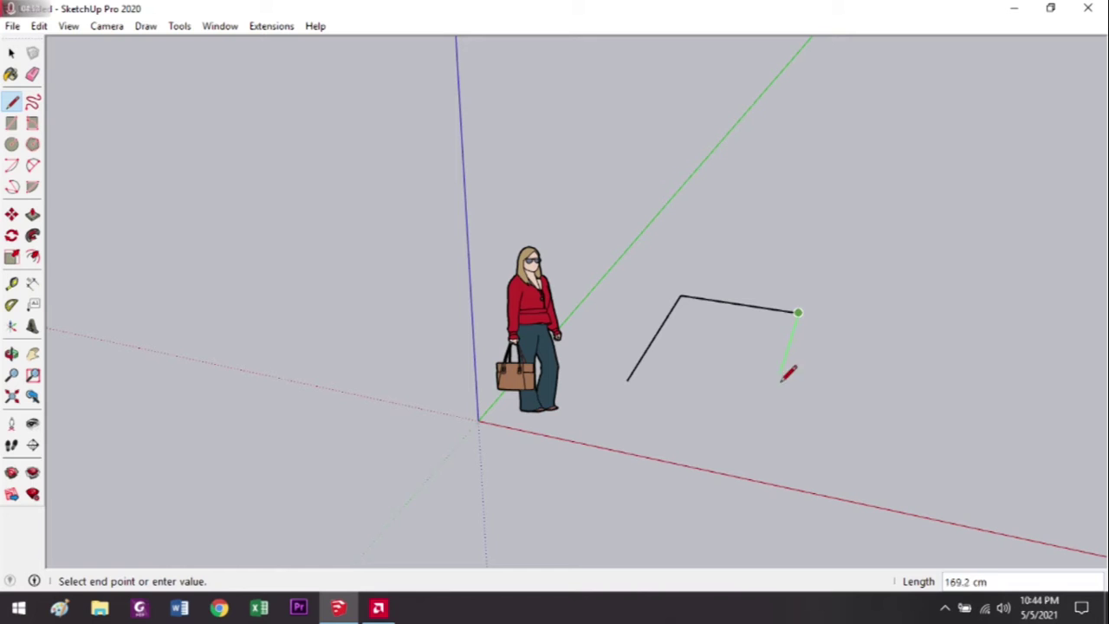
{"action": "left_click", "coordinate": [769, 408]}
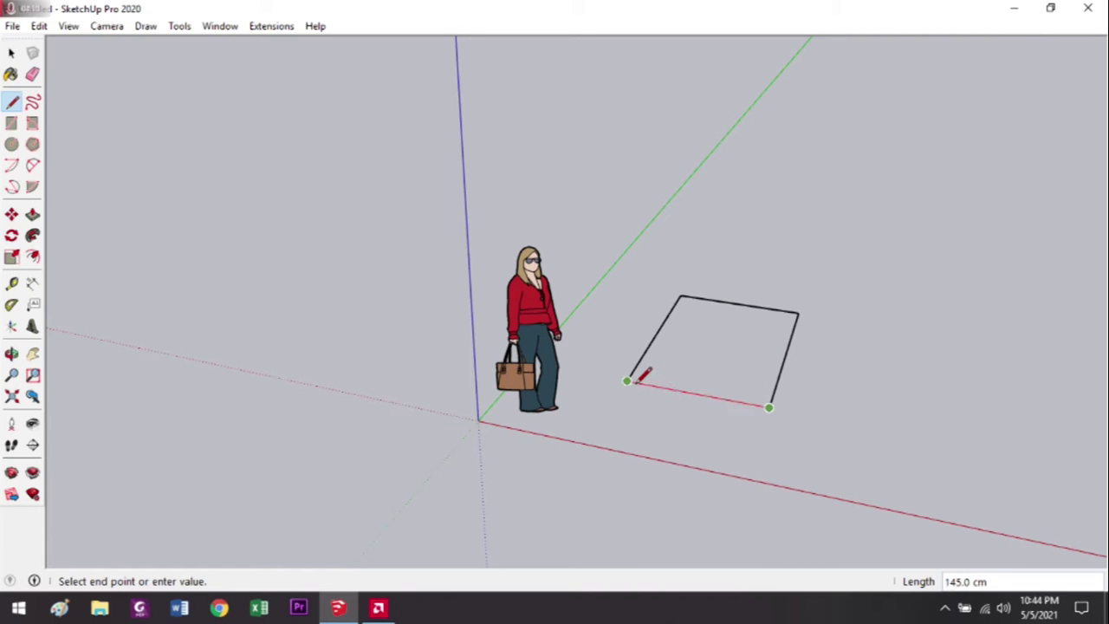
{"action": "left_click", "coordinate": [635, 381]}
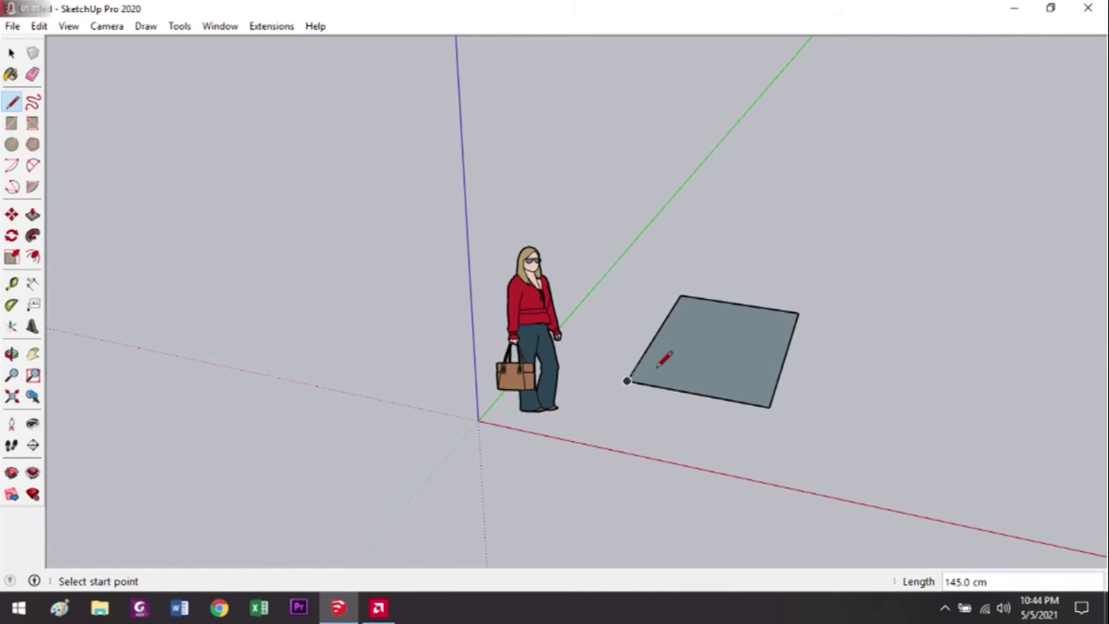
Draw an upright wall with the Line tool along the face's side nearest the figure, about 87.5 cm high.
{"action": "middle_click_drag", "start_coordinate": [659, 376], "coordinate": [668, 307]}
{"action": "left_click", "coordinate": [630, 377]}
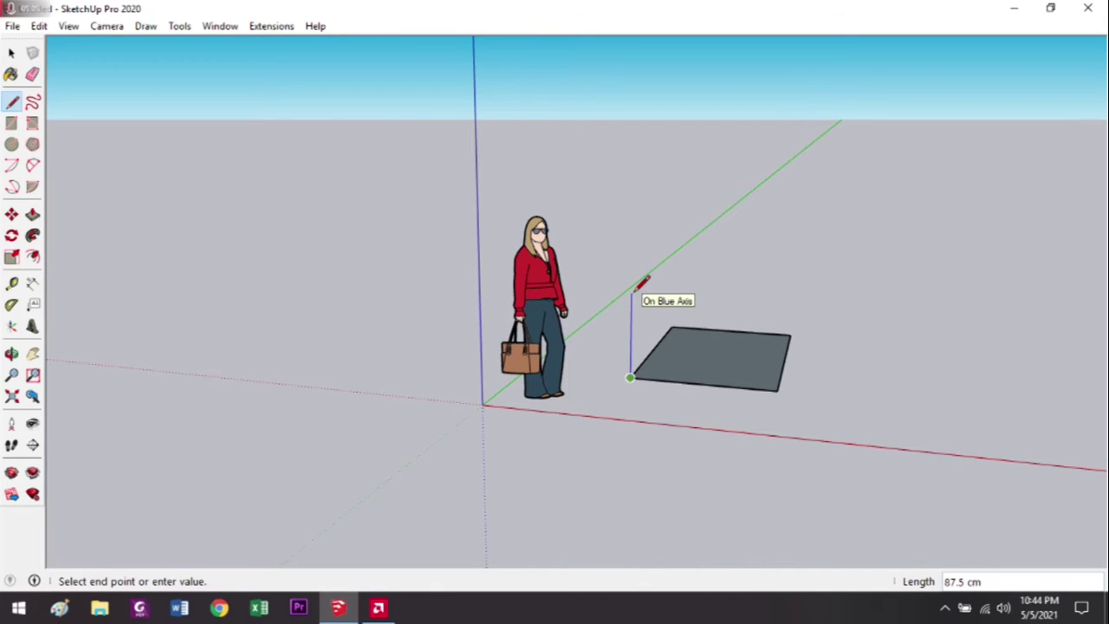
{"action": "left_click", "coordinate": [632, 294]}
{"action": "mouse_move", "coordinate": [637, 290]}
{"action": "middle_mouse_down"}
{"action": "mouse_move", "coordinate": [651, 280]}
{"action": "mouse_move", "coordinate": [644, 305]}
{"action": "middle_mouse_up"}
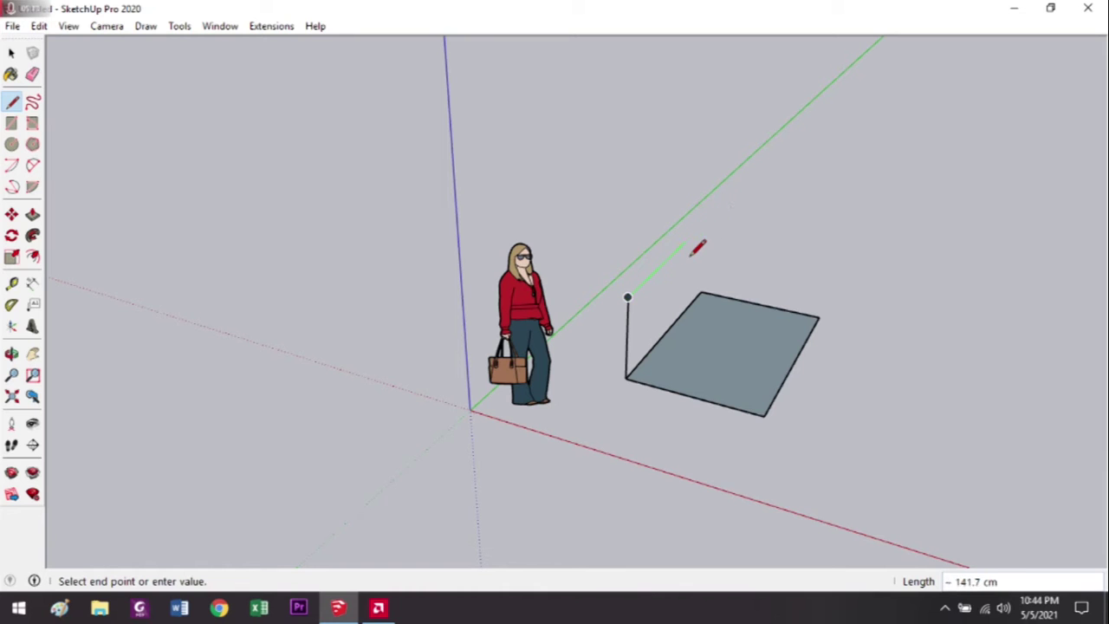
{"action": "middle_click_drag", "start_coordinate": [700, 244], "coordinate": [602, 307]}
{"action": "left_click", "coordinate": [748, 221]}
{"action": "left_click", "coordinate": [738, 289]}
Draw the box's back wall from the first wall's top back corner to the opposite back corner of the base.
{"action": "middle_click_drag", "start_coordinate": [814, 227], "coordinate": [686, 272]}
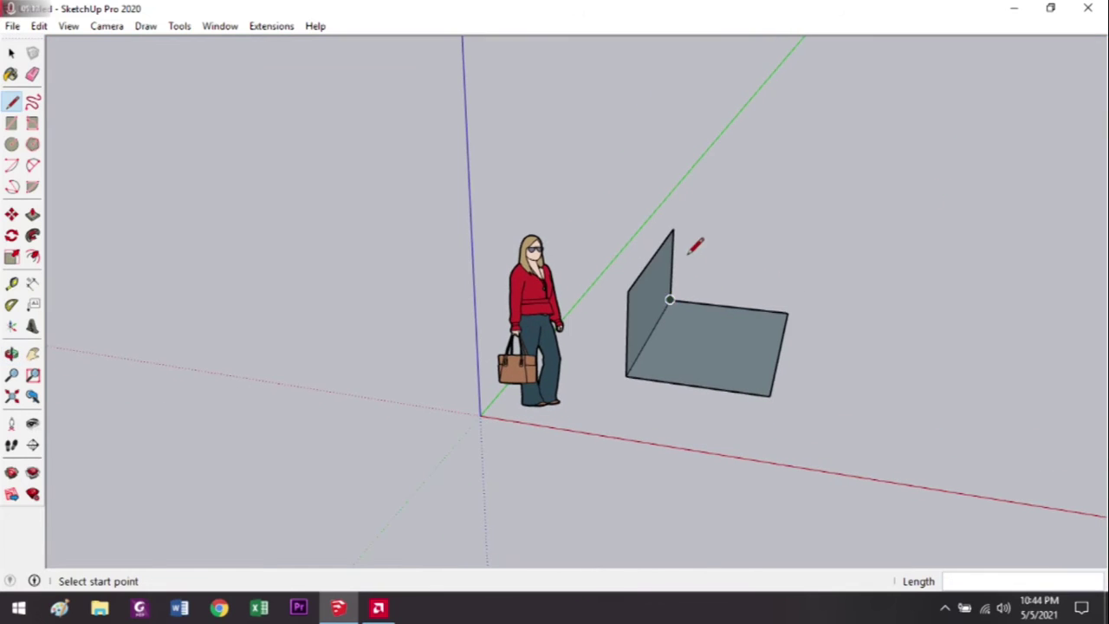
{"action": "left_click", "coordinate": [674, 229]}
{"action": "left_click", "coordinate": [794, 239]}
{"action": "left_click", "coordinate": [787, 312]}
Close the box by drawing the front vertical edge, the remaining side's top edge and the front top edge.
{"action": "middle_click_drag", "start_coordinate": [774, 368], "coordinate": [792, 349]}
{"action": "left_click", "coordinate": [778, 350]}
{"action": "left_click", "coordinate": [783, 268]}
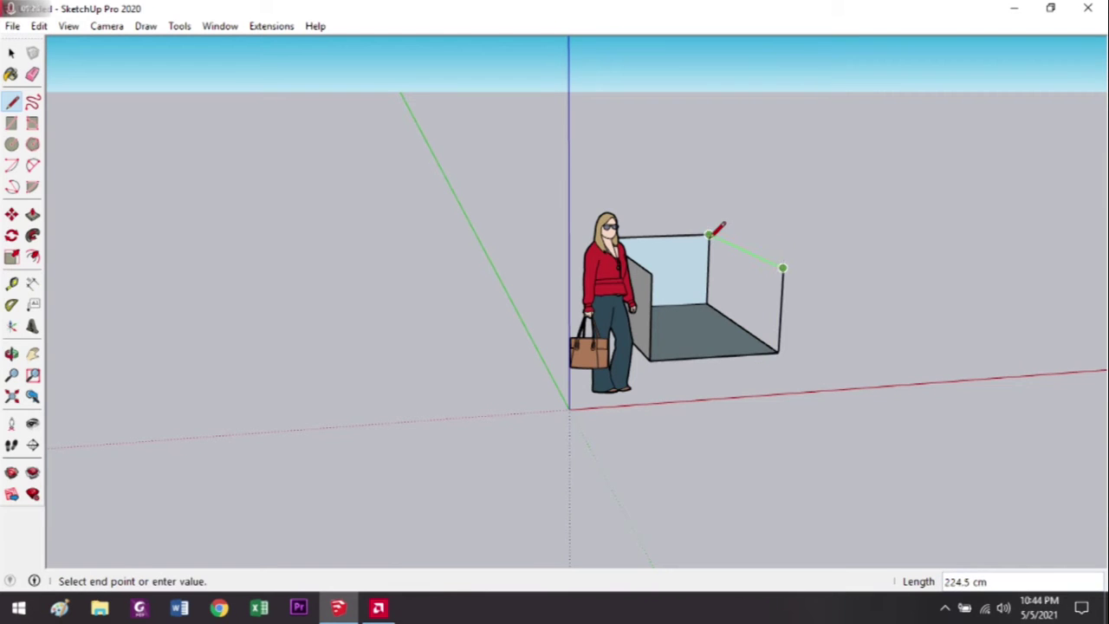
{"action": "left_click", "coordinate": [710, 234]}
{"action": "left_click", "coordinate": [649, 260]}
{"action": "left_click", "coordinate": [783, 268]}
{"action": "mouse_move", "coordinate": [787, 253]}
{"action": "middle_mouse_down"}
{"action": "mouse_move", "coordinate": [746, 317]}
{"action": "mouse_move", "coordinate": [664, 309]}
{"action": "middle_mouse_up"}
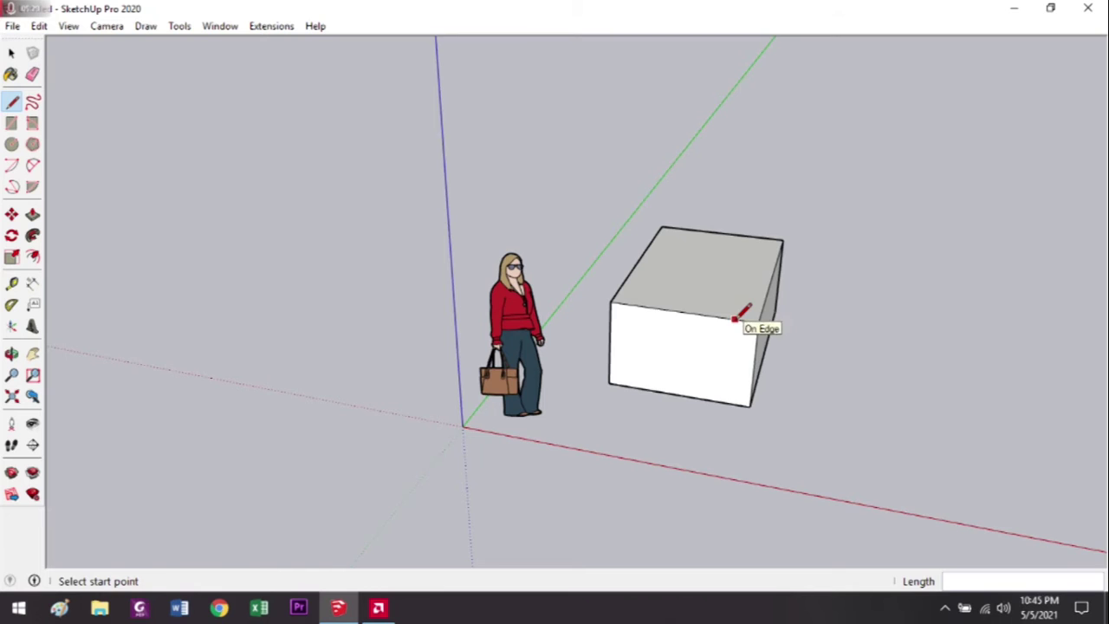
Draw a closed irregular shape with the Freehand tool on the ground to the right of the box.
{"action": "mouse_move", "coordinate": [794, 283]}
{"action": "middle_mouse_down"}
{"action": "mouse_move", "coordinate": [627, 320]}
{"action": "mouse_move", "coordinate": [528, 361]}
{"action": "mouse_move", "coordinate": [723, 364]}
{"action": "mouse_move", "coordinate": [649, 386]}
{"action": "mouse_move", "coordinate": [698, 378]}
{"action": "mouse_move", "coordinate": [667, 409]}
{"action": "mouse_move", "coordinate": [711, 402]}
{"action": "middle_mouse_up"}
{"action": "scroll", "coordinate": [520, 362], "scroll_direction": "up", "scroll_amount": 2}
{"action": "left_click", "coordinate": [33, 104]}
{"action": "mouse_move", "coordinate": [688, 423]}
{"action": "left_mouse_down"}
{"action": "mouse_move", "coordinate": [728, 367]}
{"action": "mouse_move", "coordinate": [731, 404]}
{"action": "mouse_move", "coordinate": [796, 374]}
{"action": "mouse_move", "coordinate": [815, 418]}
{"action": "mouse_move", "coordinate": [772, 465]}
{"action": "mouse_move", "coordinate": [688, 462]}
{"action": "mouse_move", "coordinate": [673, 414]}
{"action": "mouse_move", "coordinate": [699, 428]}
{"action": "mouse_move", "coordinate": [719, 423]}
{"action": "left_mouse_up"}
{"action": "scroll", "coordinate": [723, 424], "scroll_direction": "up", "scroll_amount": 2}
{"action": "scroll", "coordinate": [723, 424], "scroll_direction": "down", "scroll_amount": 5}
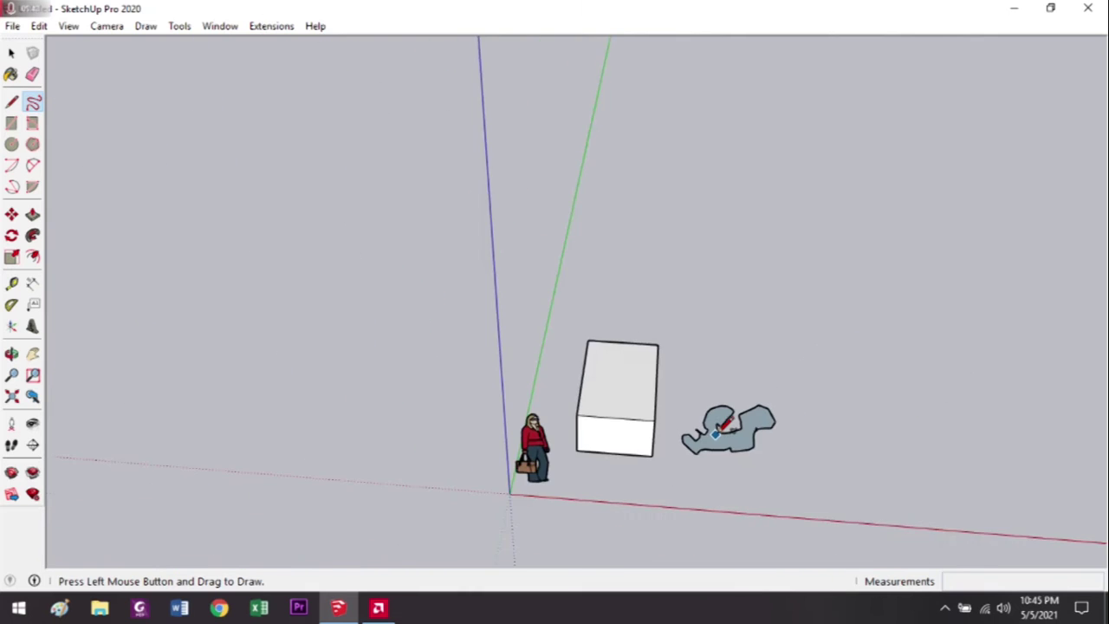
Examine the freehand shape and the box up close from different angles.
{"action": "scroll", "coordinate": [721, 427], "scroll_direction": "up", "scroll_amount": 3}
{"action": "mouse_move", "coordinate": [721, 426]}
{"action": "middle_mouse_down"}
{"action": "mouse_move", "coordinate": [674, 356]}
{"action": "mouse_move", "coordinate": [618, 384]}
{"action": "middle_mouse_up"}
{"action": "scroll", "coordinate": [543, 314], "scroll_direction": "up", "scroll_amount": 2}
{"action": "scroll", "coordinate": [733, 372], "scroll_direction": "down", "scroll_amount": 2}
{"action": "middle_click_drag", "start_coordinate": [734, 372], "coordinate": [639, 401]}
{"action": "scroll", "coordinate": [638, 401], "scroll_direction": "up", "scroll_amount": 3}
{"action": "scroll", "coordinate": [711, 422], "scroll_direction": "up", "scroll_amount": 2}
{"action": "scroll", "coordinate": [706, 429], "scroll_direction": "down", "scroll_amount": 4}
{"action": "key", "text": "space"}
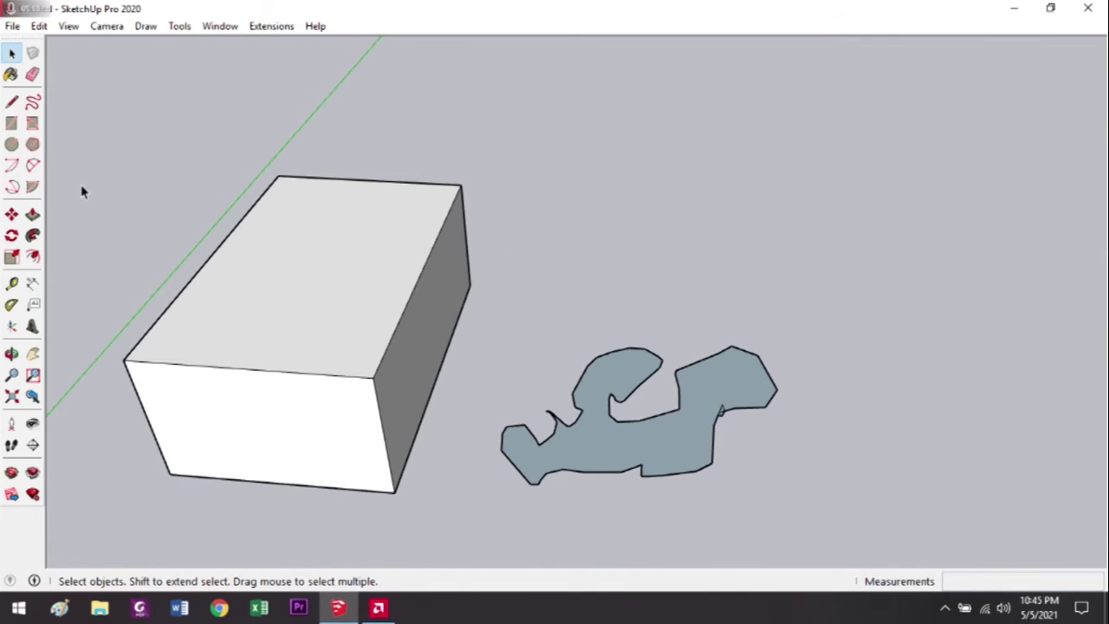
Draw a 100 by 200 cm rectangle on the ground to the right of the freehand shape.
{"action": "left_click", "coordinate": [12, 126]}
{"action": "scroll", "coordinate": [525, 292], "scroll_direction": "down", "scroll_amount": 3}
{"action": "middle_click_drag", "start_coordinate": [525, 292], "coordinate": [691, 356]}
{"action": "scroll", "coordinate": [535, 374], "scroll_direction": "up", "scroll_amount": 2}
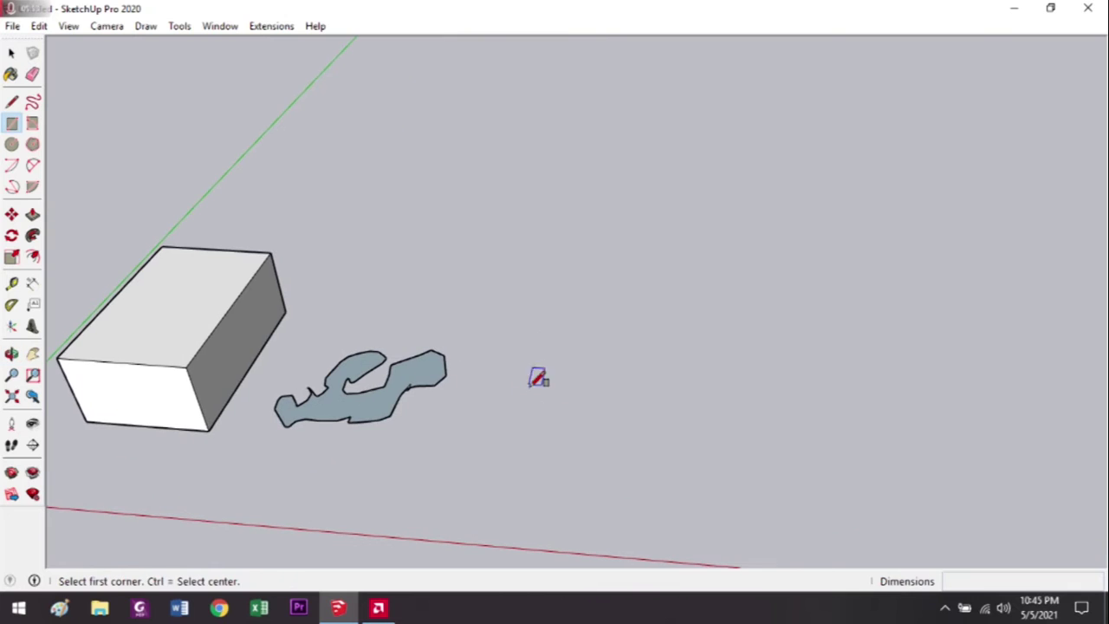
{"action": "left_click", "coordinate": [481, 436]}
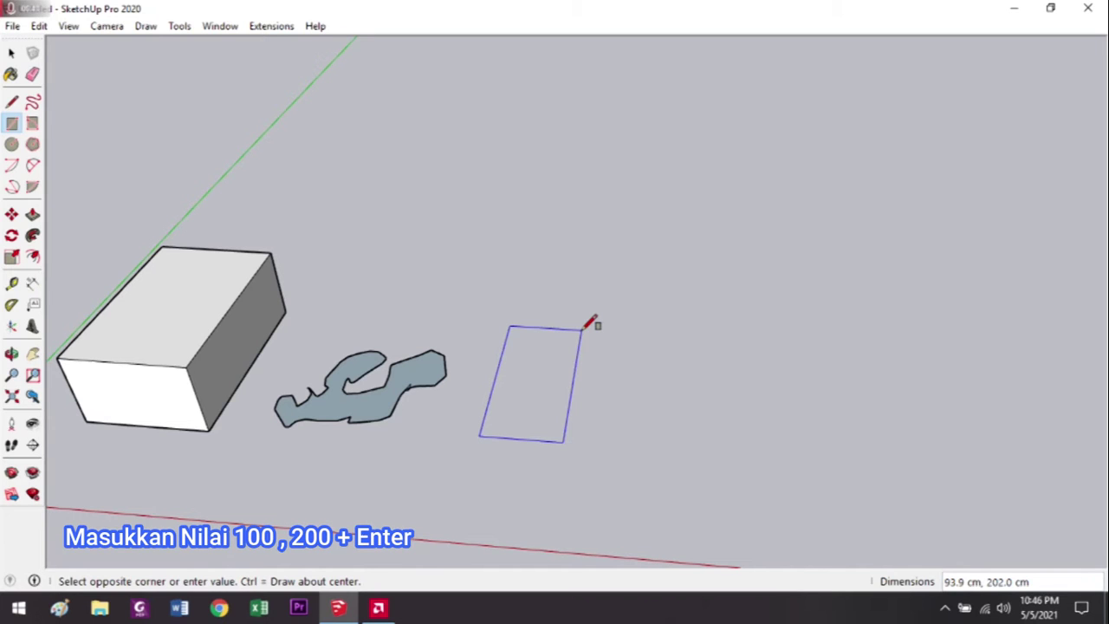
{"action": "type", "text": "10"}
{"action": "key", "text": "Return"}
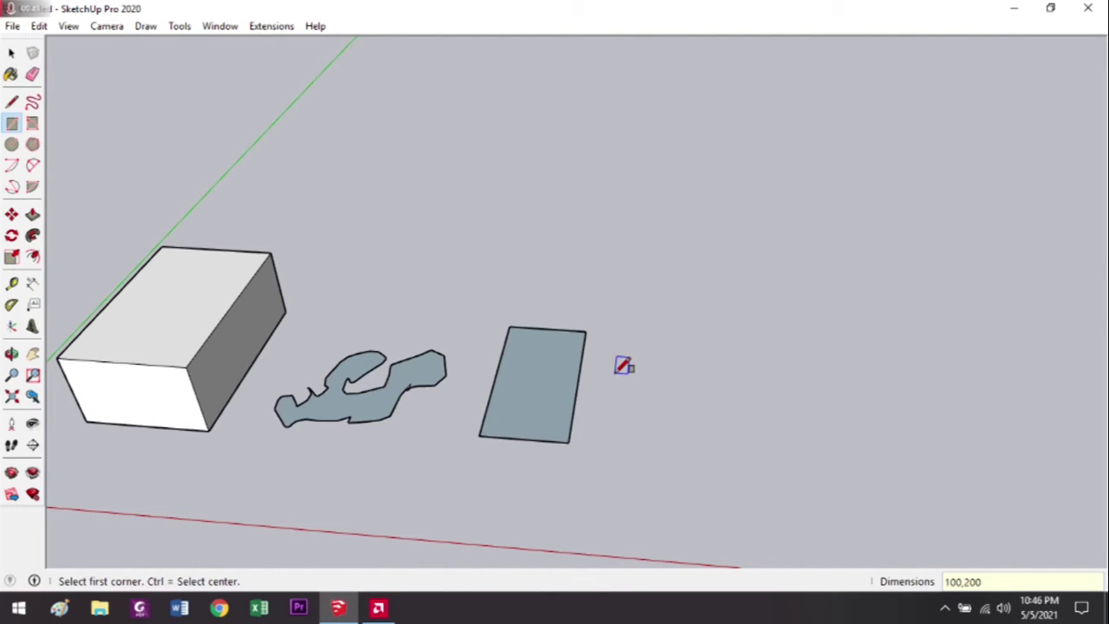
{"action": "key", "text": "space"}
Draw a circle with a 25 cm radius on the ground to the right of the rectangle.
{"action": "middle_click_drag", "start_coordinate": [572, 396], "coordinate": [165, 249]}
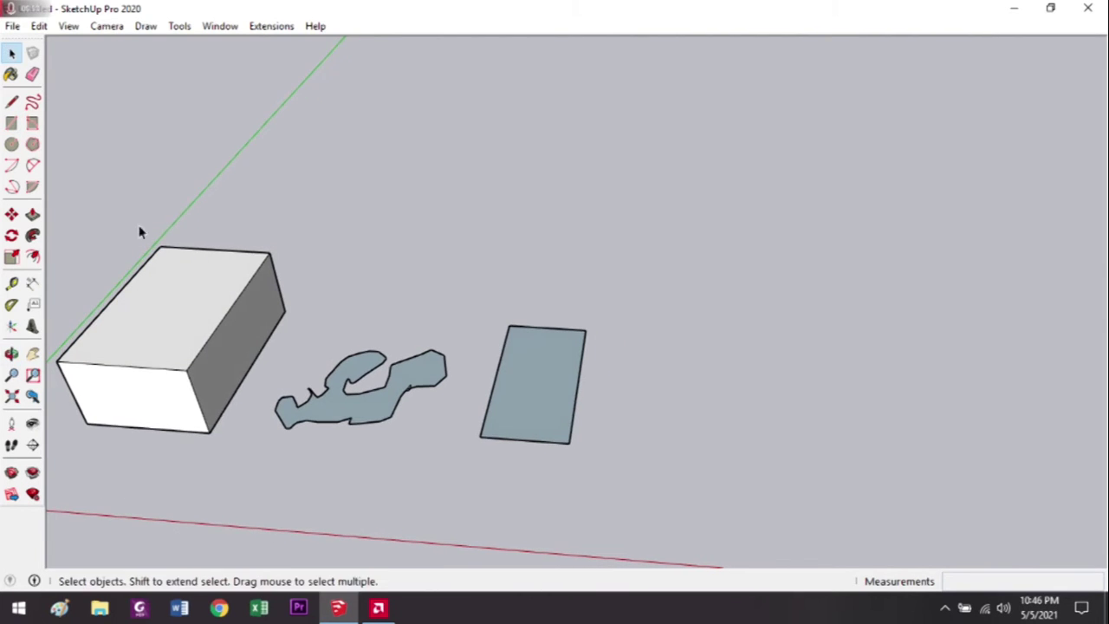
{"action": "left_click", "coordinate": [12, 144]}
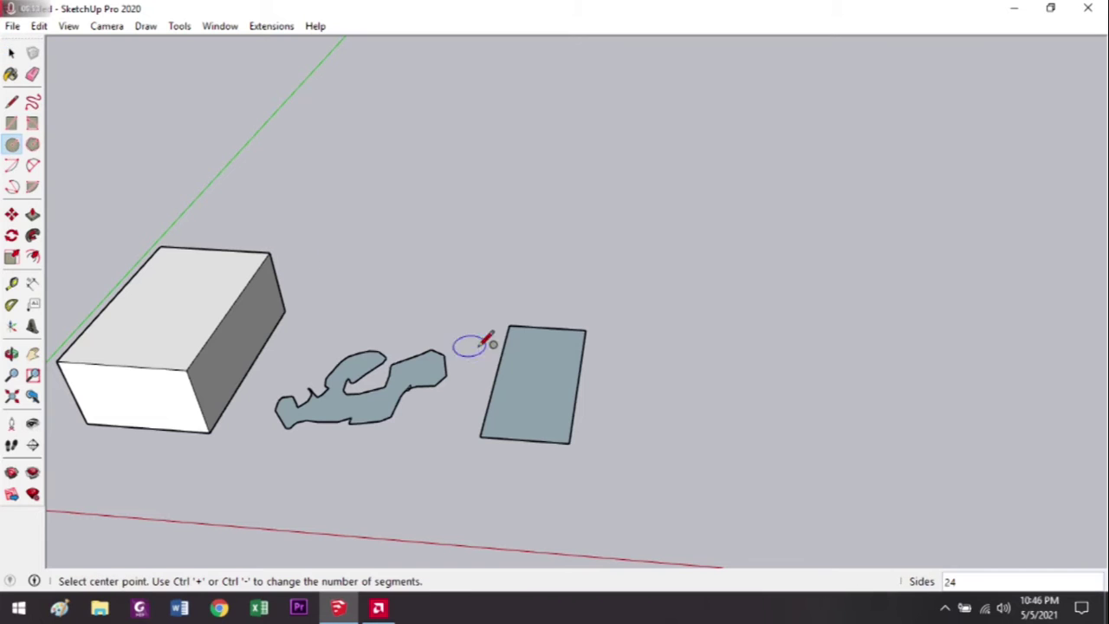
{"action": "left_click", "coordinate": [652, 385]}
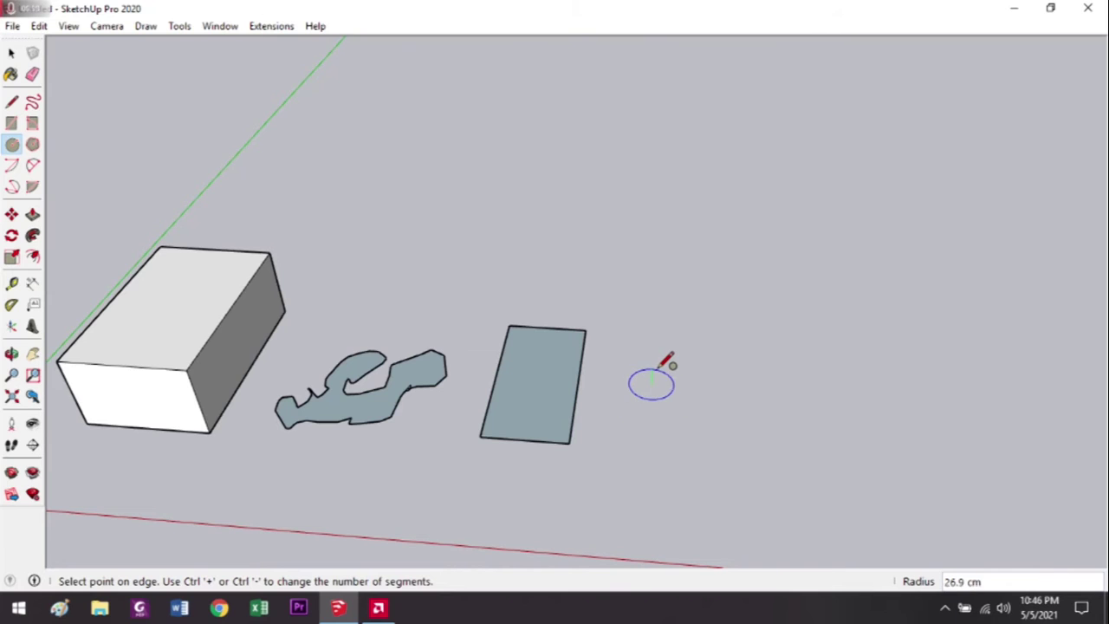
{"action": "scroll", "coordinate": [658, 373], "scroll_direction": "up", "scroll_amount": 3}
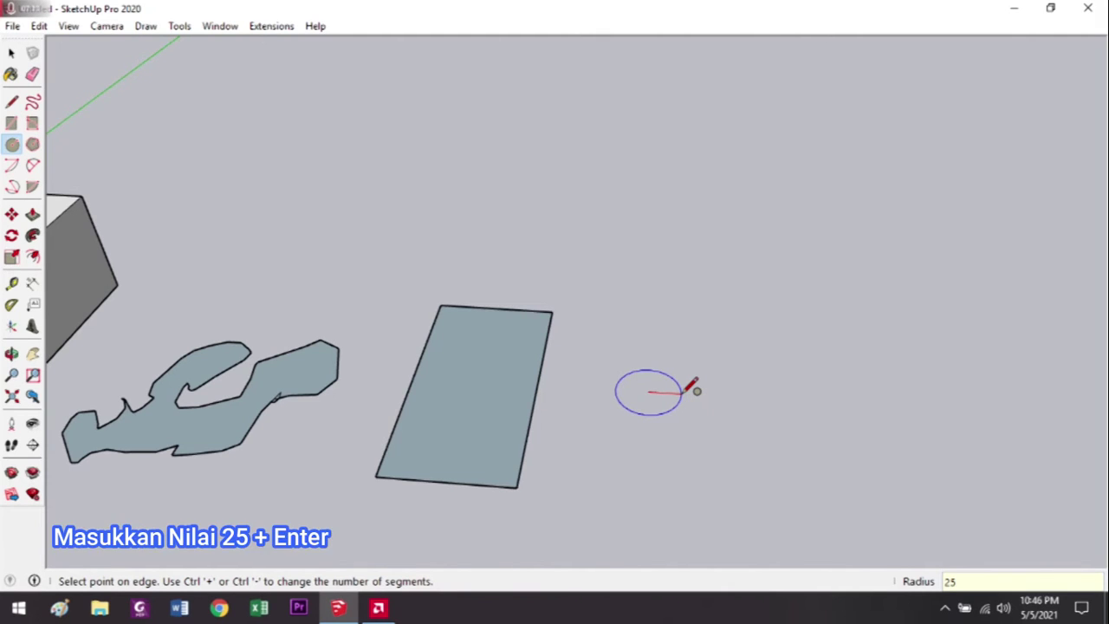
{"action": "key", "text": "Return"}
Examine the circle's segmented outline up close.
{"action": "scroll", "coordinate": [650, 381], "scroll_direction": "up", "scroll_amount": 5}
{"action": "middle_click_drag", "start_coordinate": [651, 390], "coordinate": [677, 480]}
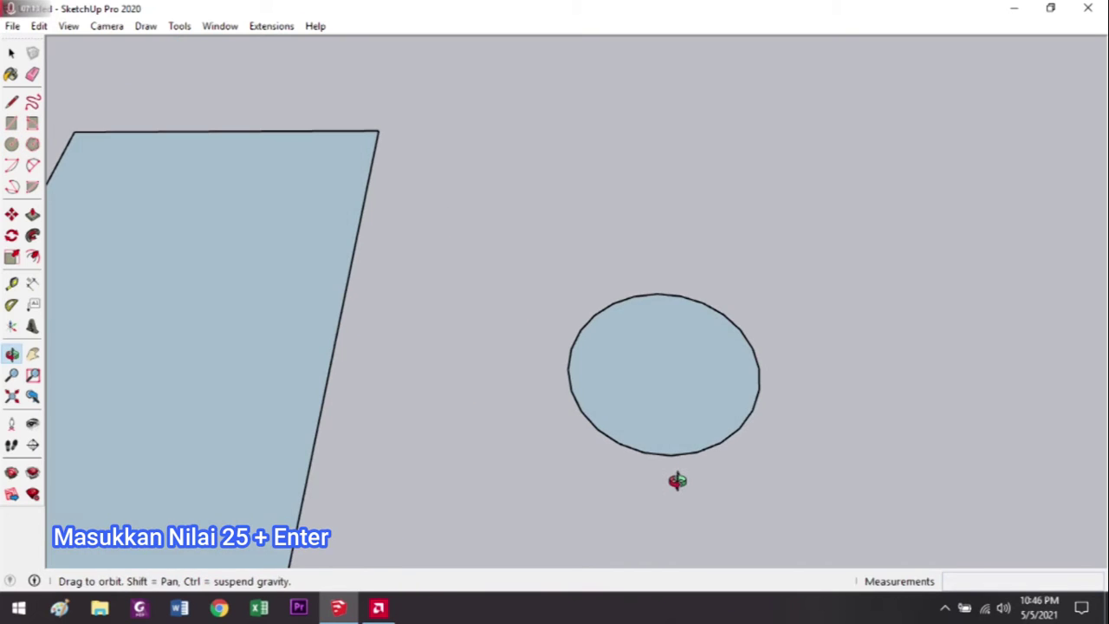
{"action": "key", "text": "c"}
{"action": "scroll", "coordinate": [652, 351], "scroll_direction": "up", "scroll_amount": 1}
{"action": "middle_click_drag", "start_coordinate": [691, 377], "coordinate": [682, 426]}
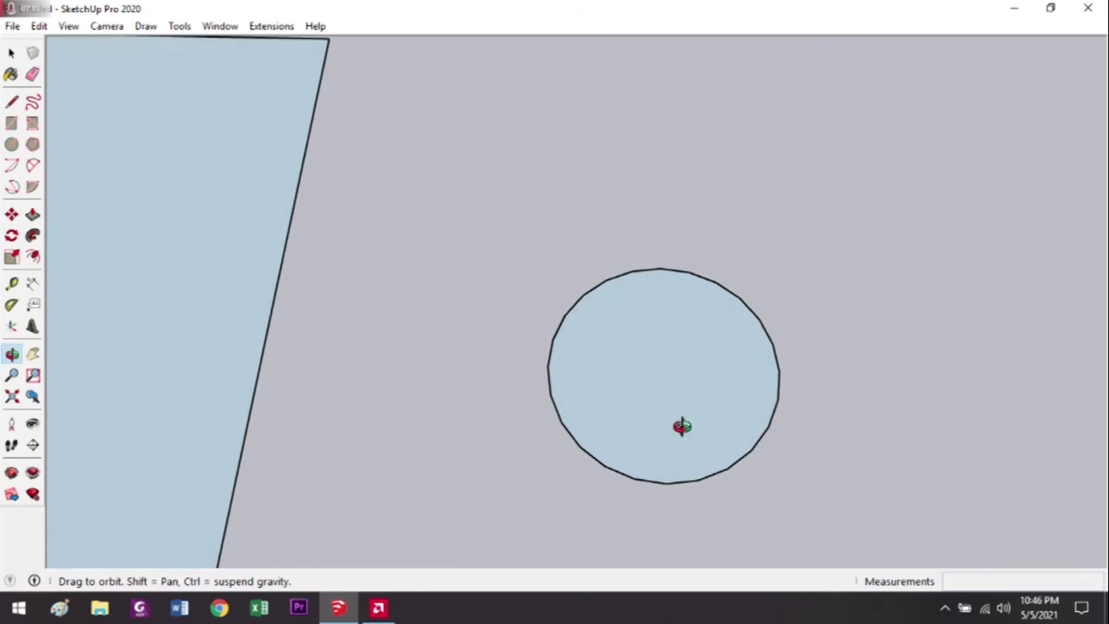
{"action": "scroll", "coordinate": [680, 379], "scroll_direction": "up", "scroll_amount": 2}
{"action": "scroll", "coordinate": [681, 379], "scroll_direction": "down", "scroll_amount": 3}
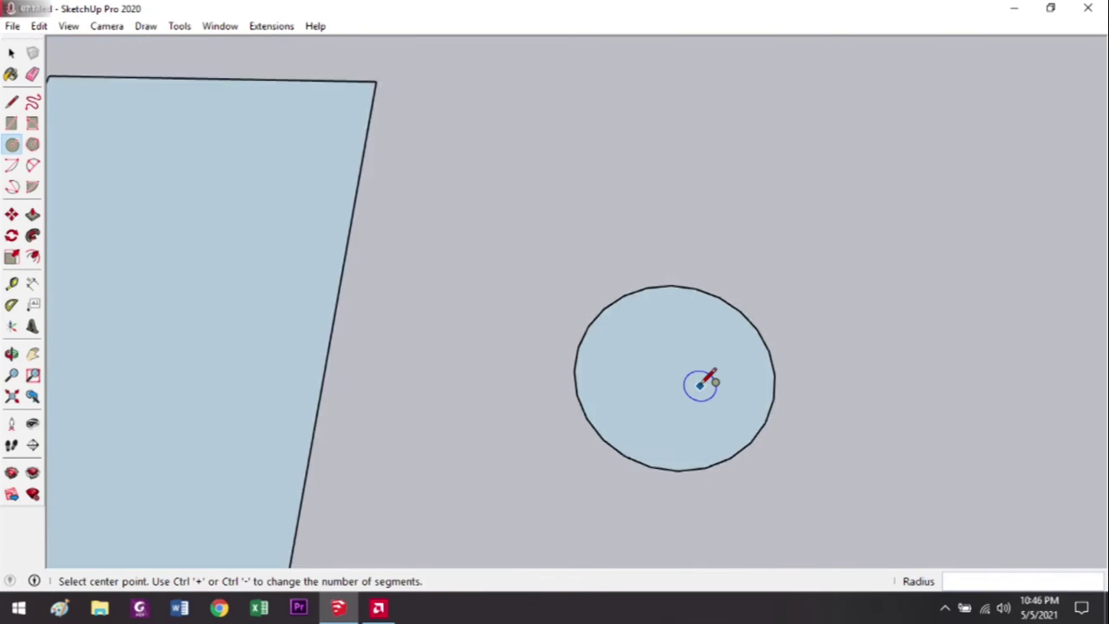
{"action": "scroll", "coordinate": [703, 378], "scroll_direction": "up", "scroll_amount": 4}
{"action": "scroll", "coordinate": [698, 387], "scroll_direction": "down", "scroll_amount": 5}
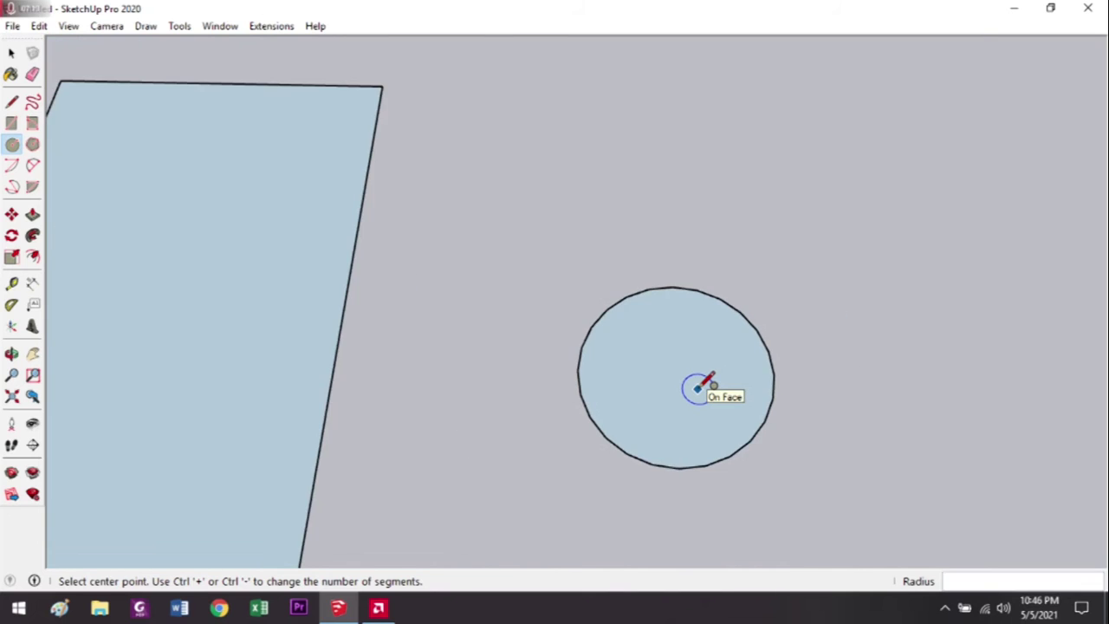
{"action": "key", "text": "space"}
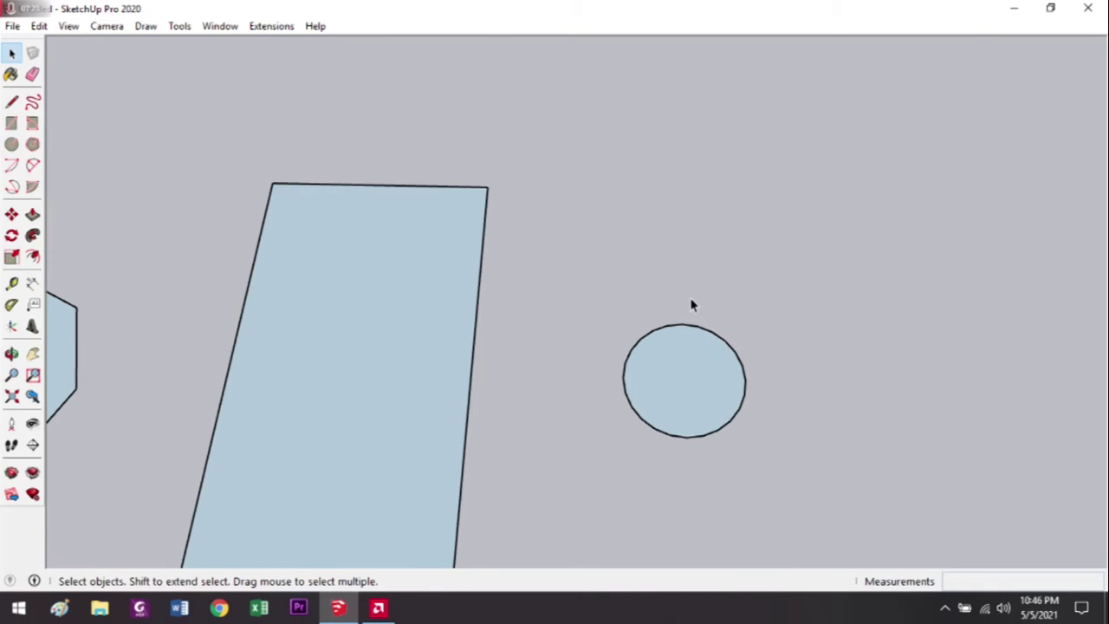
Draw a six-sided polygon with a 25 cm inscribed radius to the right of the circle.
{"action": "scroll", "coordinate": [685, 305], "scroll_direction": "down", "scroll_amount": 2}
{"action": "left_click", "coordinate": [32, 145]}
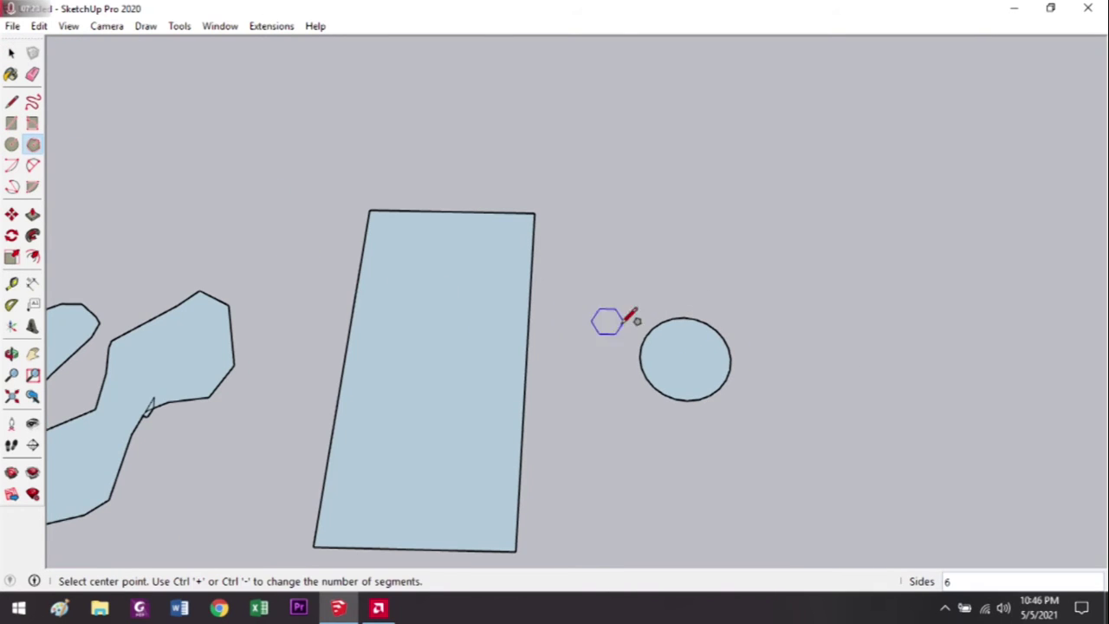
{"action": "middle_click_drag", "start_coordinate": [718, 339], "coordinate": [601, 346], "text": "shift"}
{"action": "left_click", "coordinate": [724, 363]}
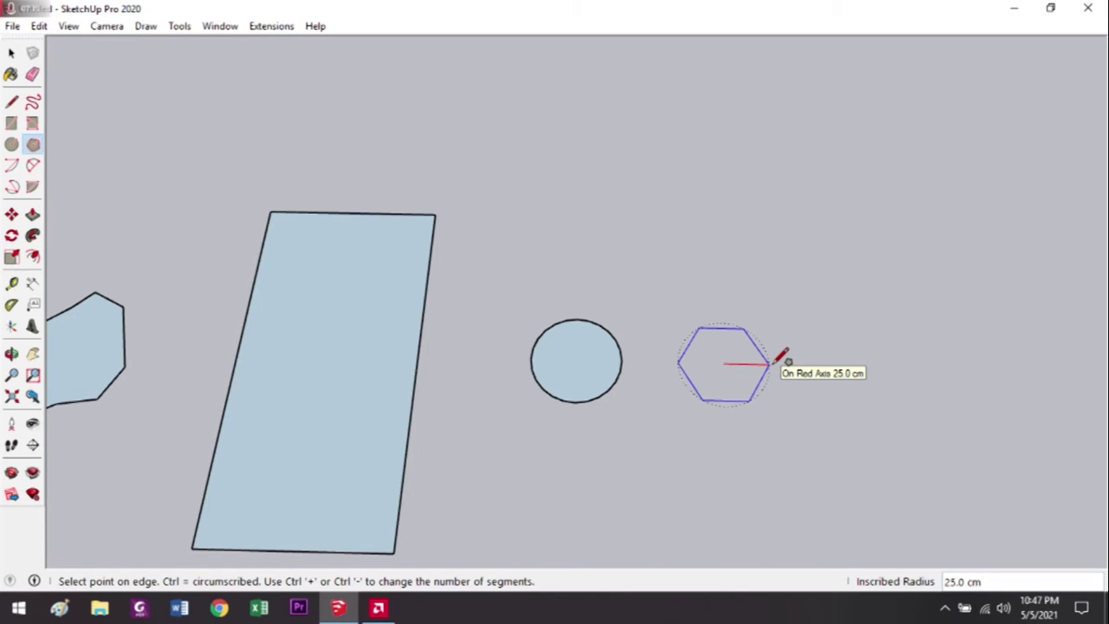
{"action": "left_click", "coordinate": [770, 362]}
{"action": "scroll", "coordinate": [718, 370], "scroll_direction": "up", "scroll_amount": 4}
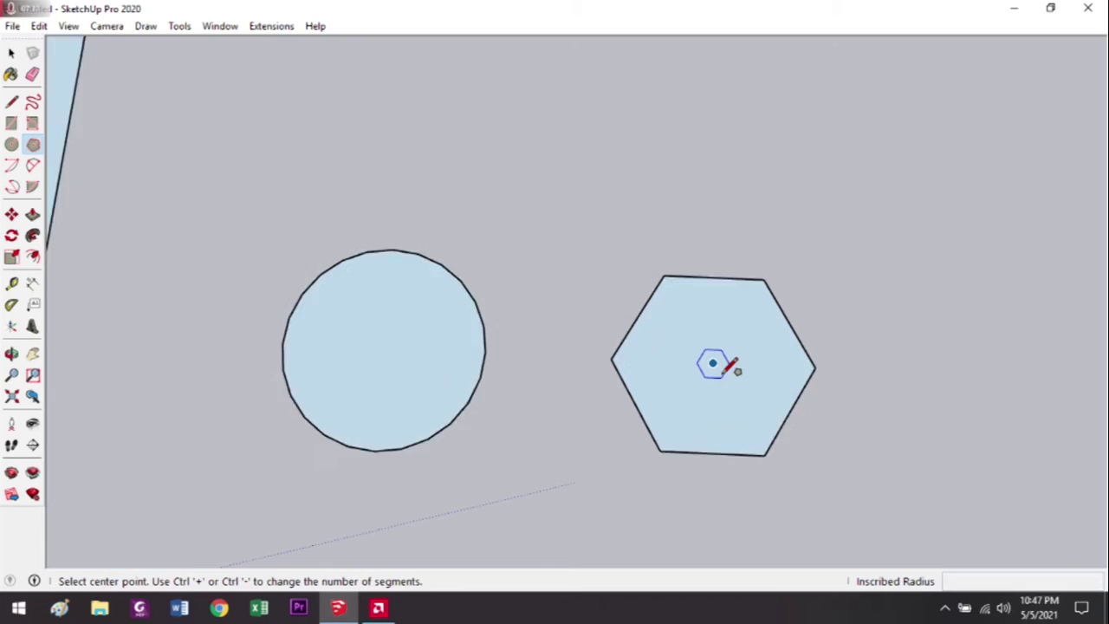
{"action": "scroll", "coordinate": [713, 364], "scroll_direction": "up", "scroll_amount": 2}
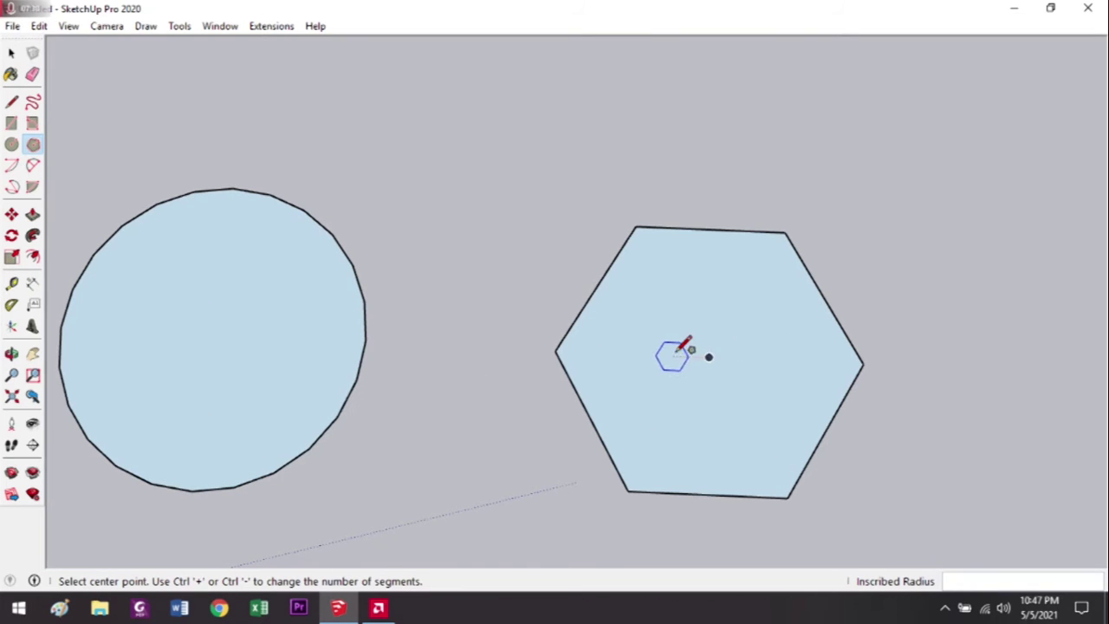
{"action": "scroll", "coordinate": [555, 286], "scroll_direction": "down", "scroll_amount": 3}
{"action": "scroll", "coordinate": [549, 314], "scroll_direction": "down", "scroll_amount": 4}
{"action": "middle_click_drag", "start_coordinate": [434, 286], "coordinate": [546, 258]}
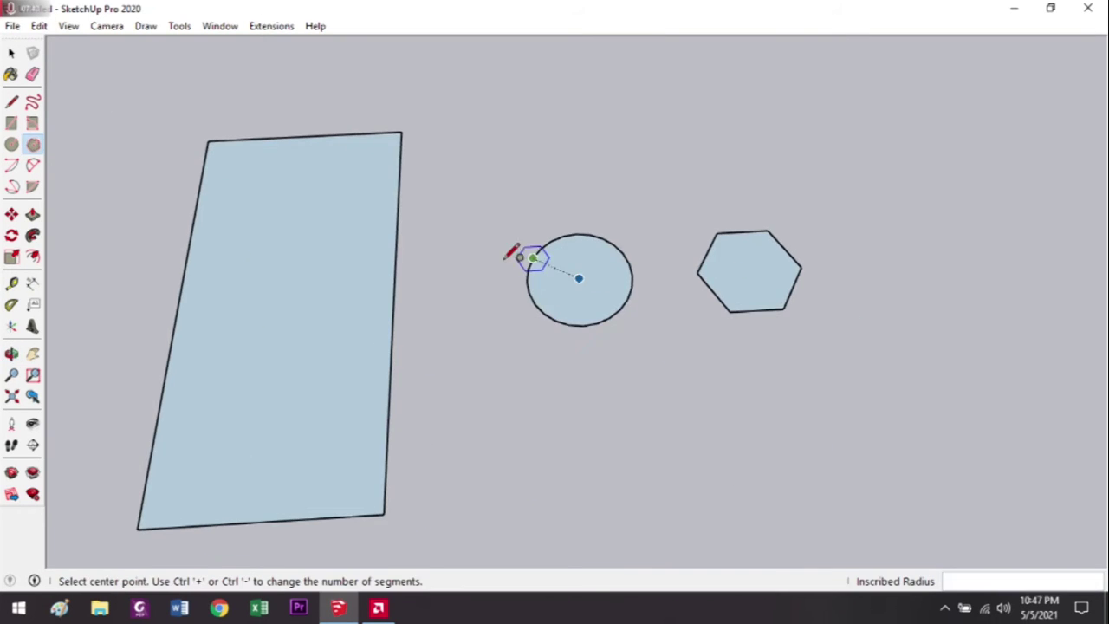
Draw a quarter-circle arc centered on the rectangle's front-left corner, running from its left edge to its front edge.
{"action": "left_click", "coordinate": [12, 166]}
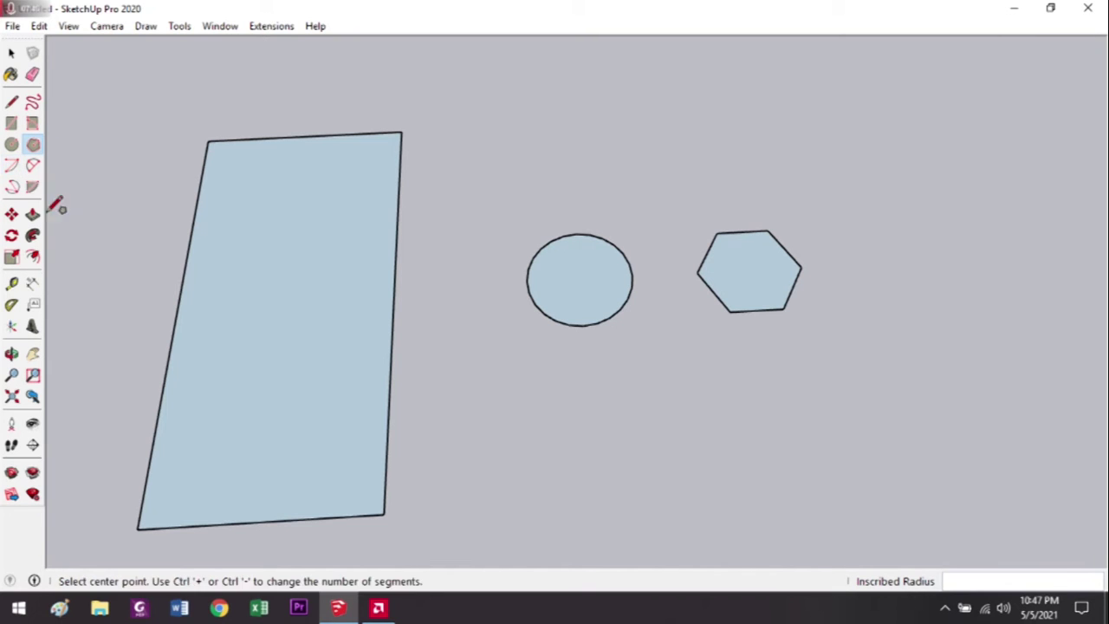
{"action": "left_click", "coordinate": [12, 167]}
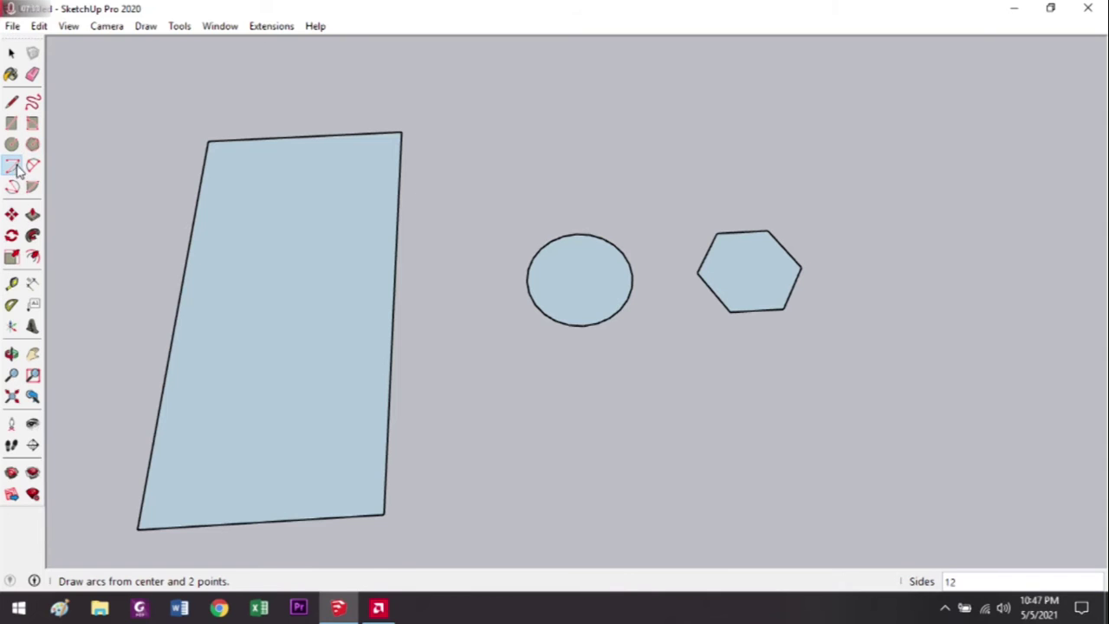
{"action": "middle_click_drag", "start_coordinate": [194, 297], "coordinate": [299, 237]}
{"action": "scroll", "coordinate": [267, 459], "scroll_direction": "up", "scroll_amount": 2}
{"action": "left_click", "coordinate": [267, 462]}
{"action": "left_click", "coordinate": [277, 367]}
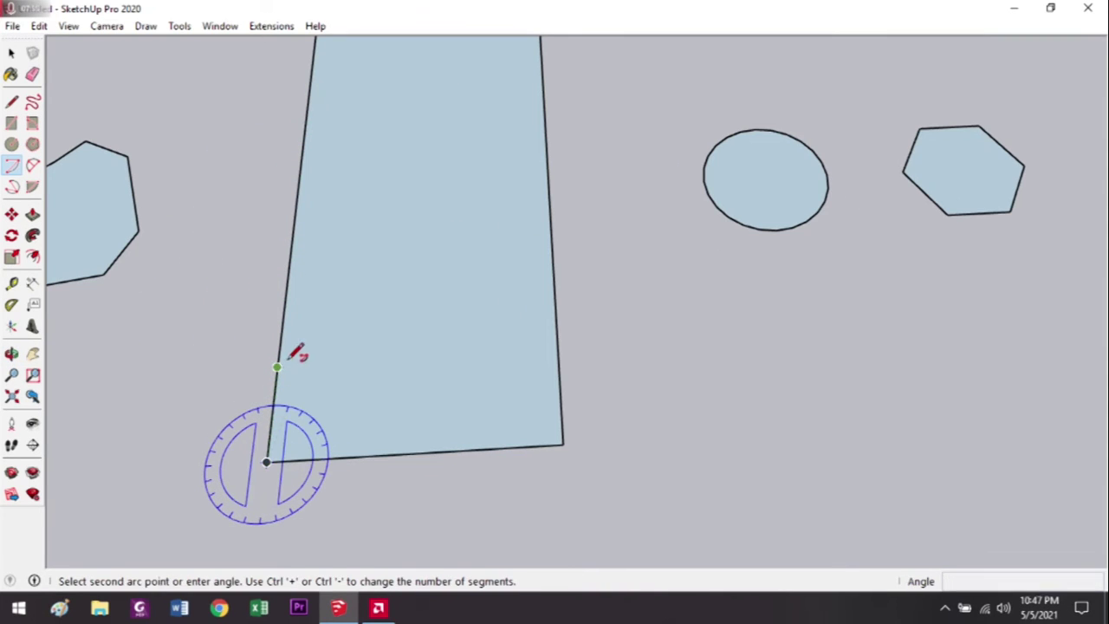
{"action": "left_click", "coordinate": [373, 454]}
{"action": "middle_click_drag", "start_coordinate": [372, 441], "coordinate": [368, 387]}
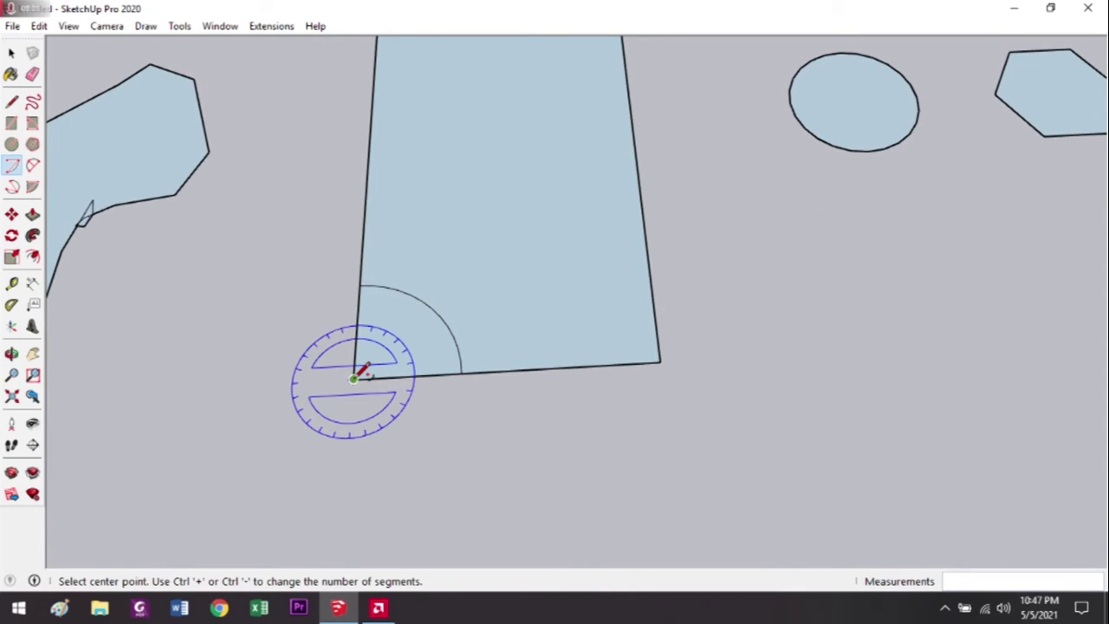
{"action": "middle_click_drag", "start_coordinate": [353, 378], "coordinate": [483, 289]}
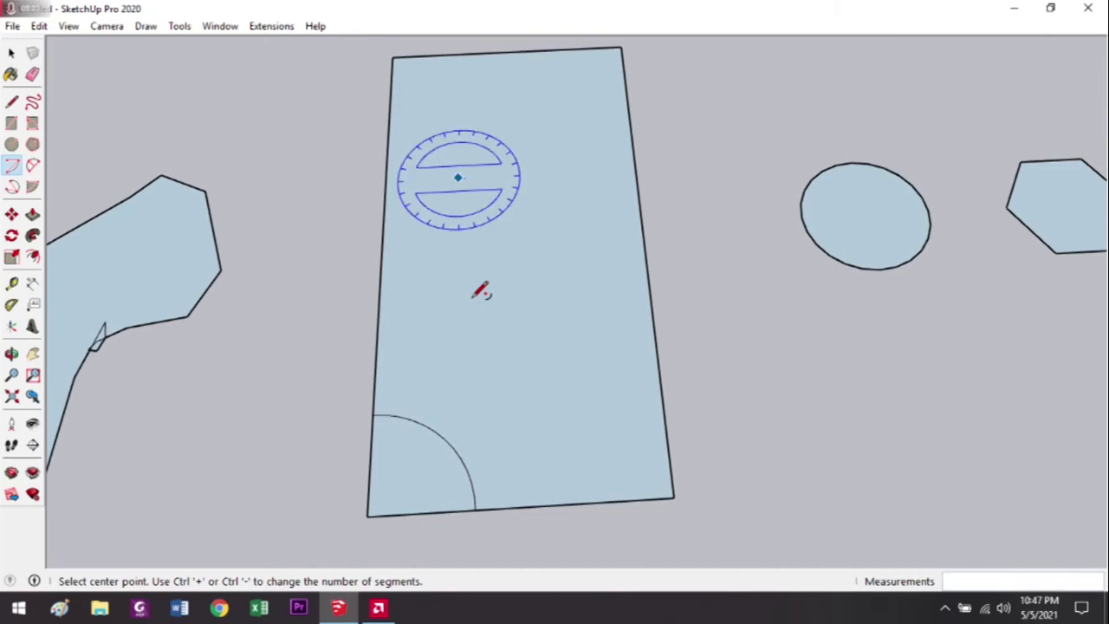
Draw a freestanding 90-degree arc from a center point on the rectangle's face, behind the front-left corner arc.
{"action": "left_click", "coordinate": [456, 316]}
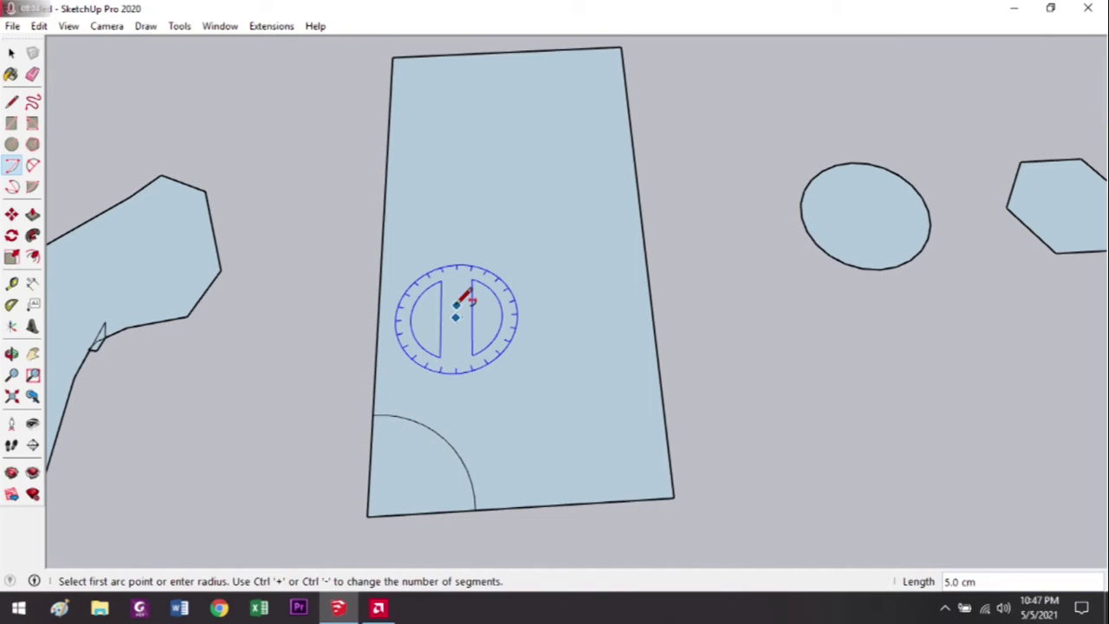
{"action": "left_click", "coordinate": [456, 258]}
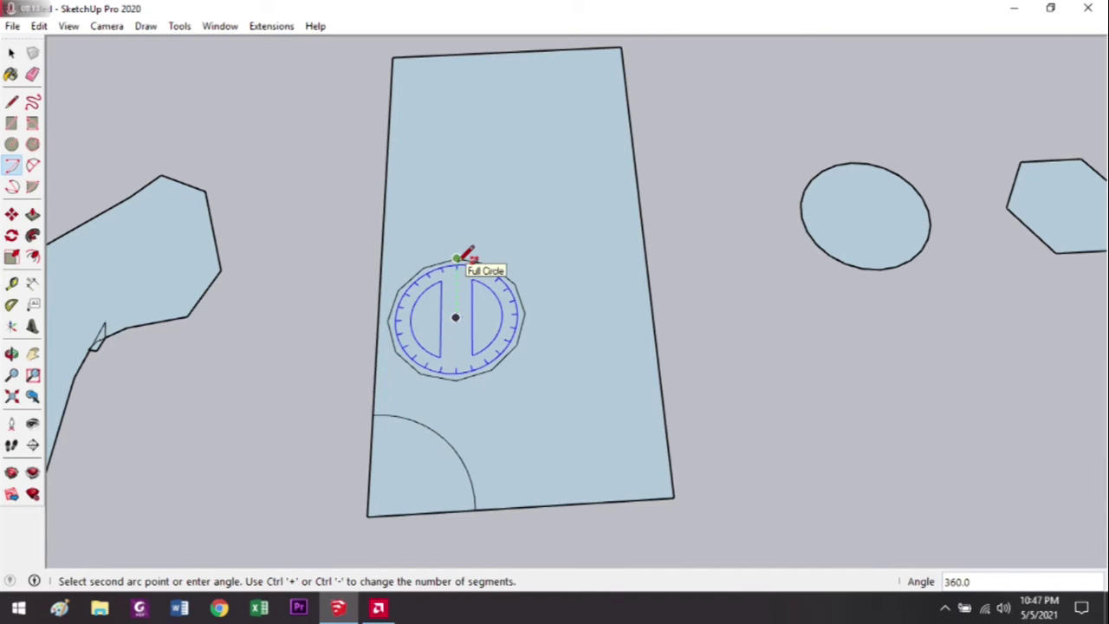
{"action": "left_click", "coordinate": [533, 303]}
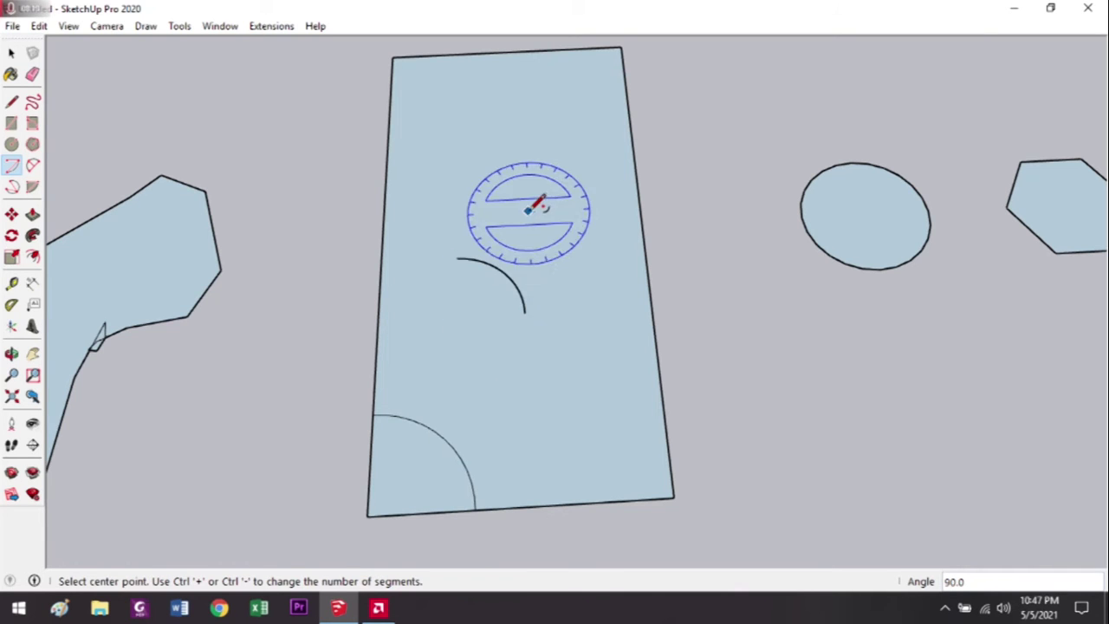
{"action": "scroll", "coordinate": [546, 288], "scroll_direction": "up", "scroll_amount": 4}
{"action": "scroll", "coordinate": [541, 291], "scroll_direction": "up", "scroll_amount": 3}
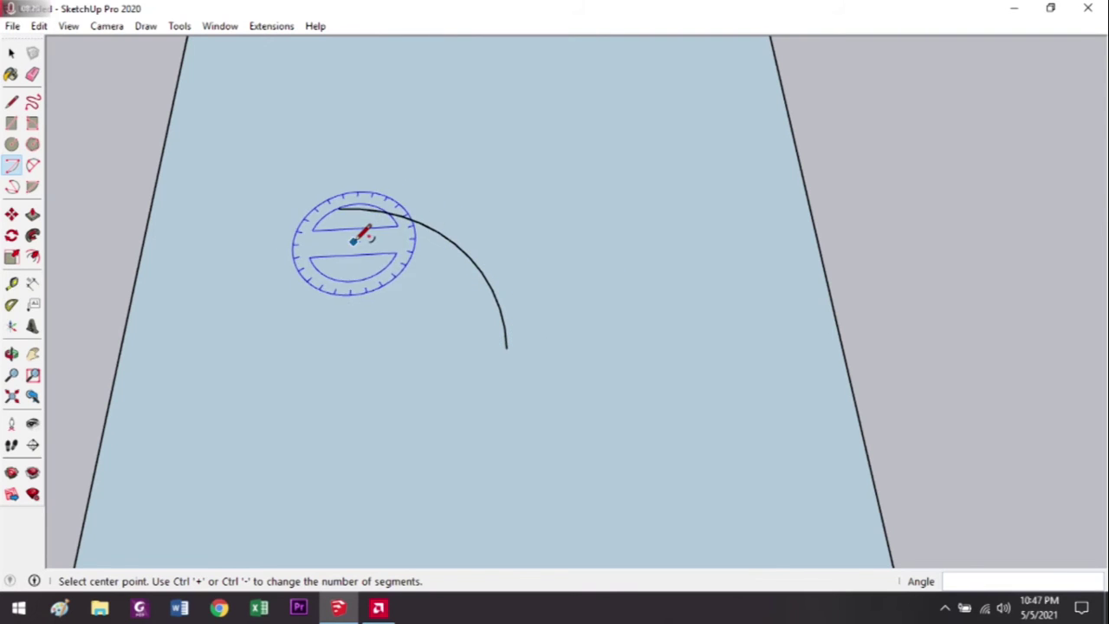
{"action": "scroll", "coordinate": [361, 243], "scroll_direction": "down", "scroll_amount": 2}
{"action": "middle_click_drag", "start_coordinate": [463, 219], "coordinate": [448, 260], "text": "shift"}
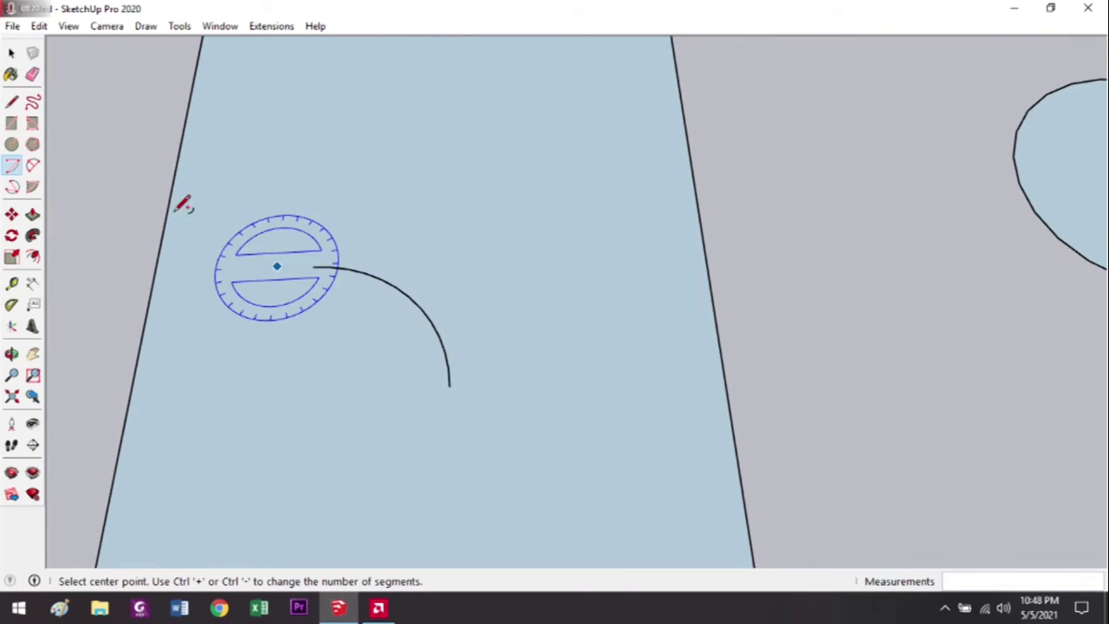
Draw a two-point arc with a radius of about 26 cm across the rectangle's back-left corner, tangent to both edges.
{"action": "left_click", "coordinate": [34, 166]}
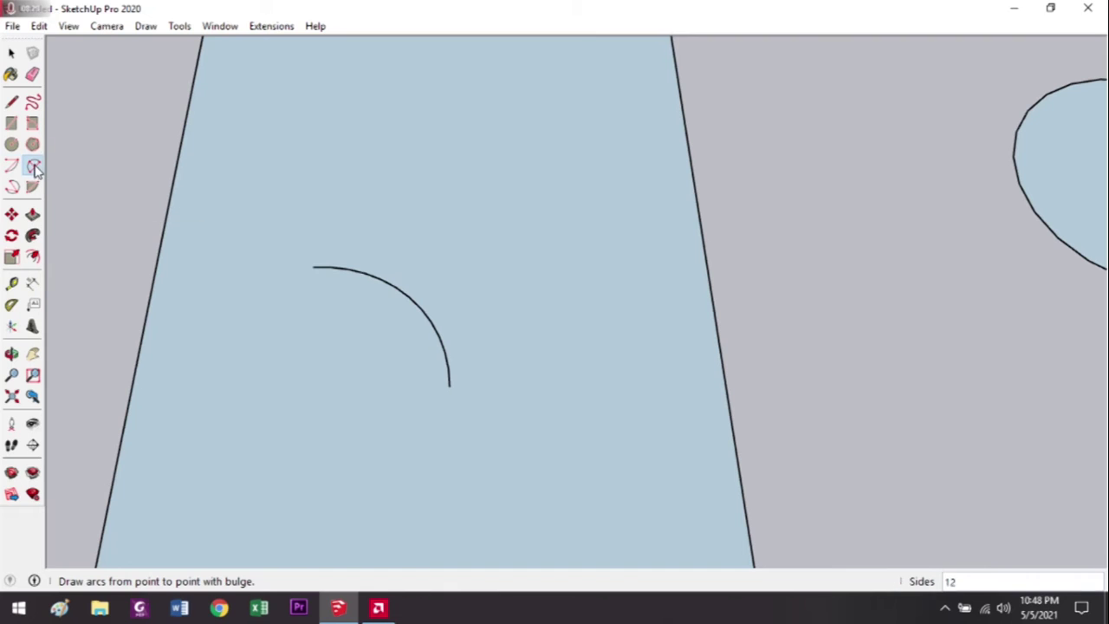
{"action": "middle_click_drag", "start_coordinate": [442, 176], "coordinate": [442, 236], "text": "shift"}
{"action": "scroll", "coordinate": [441, 235], "scroll_direction": "down", "scroll_amount": 2}
{"action": "scroll", "coordinate": [471, 413], "scroll_direction": "up", "scroll_amount": 1}
{"action": "scroll", "coordinate": [505, 401], "scroll_direction": "down", "scroll_amount": 1}
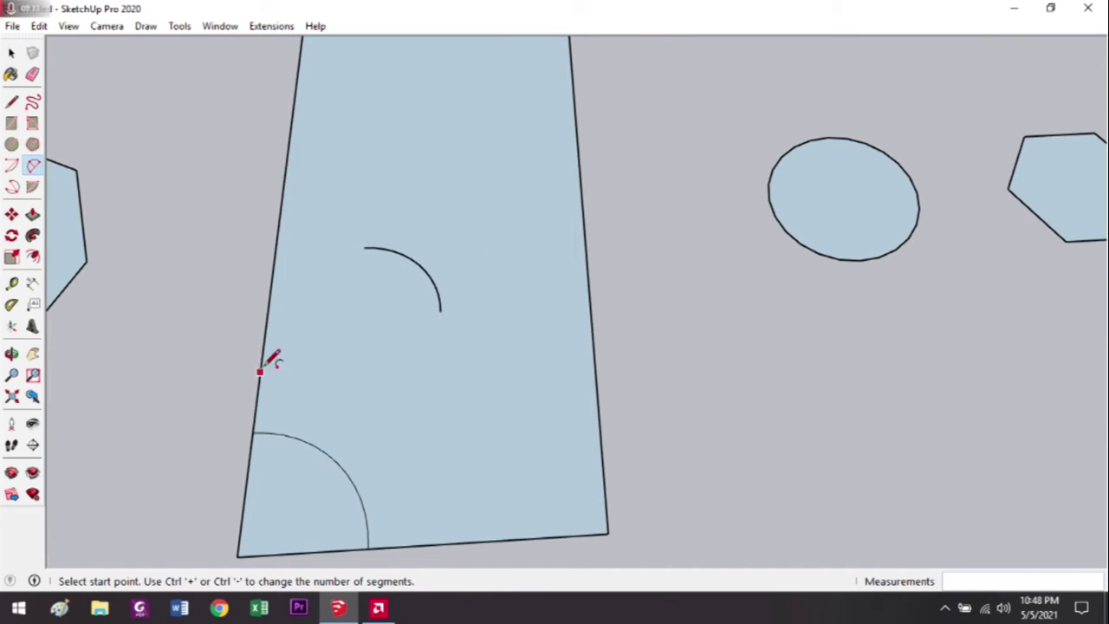
{"action": "scroll", "coordinate": [355, 211], "scroll_direction": "down", "scroll_amount": 1}
{"action": "mouse_move", "coordinate": [355, 210]}
{"action": "middle_mouse_down"}
{"action": "mouse_move", "coordinate": [403, 257]}
{"action": "mouse_move", "coordinate": [357, 234]}
{"action": "middle_mouse_up"}
{"action": "scroll", "coordinate": [364, 229], "scroll_direction": "up", "scroll_amount": 3}
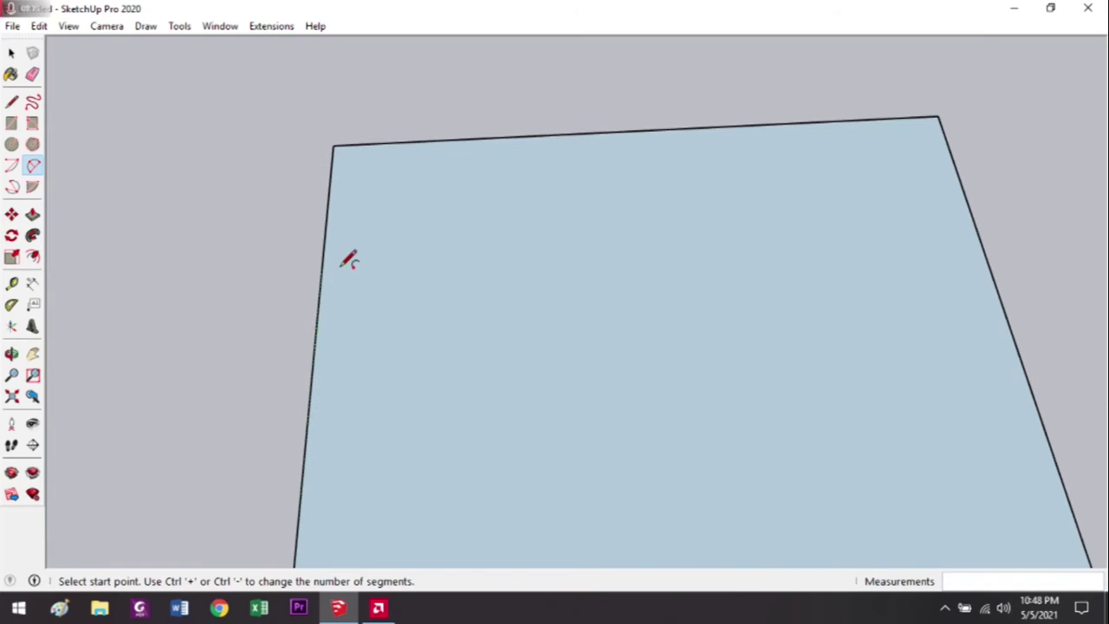
{"action": "left_click", "coordinate": [320, 284]}
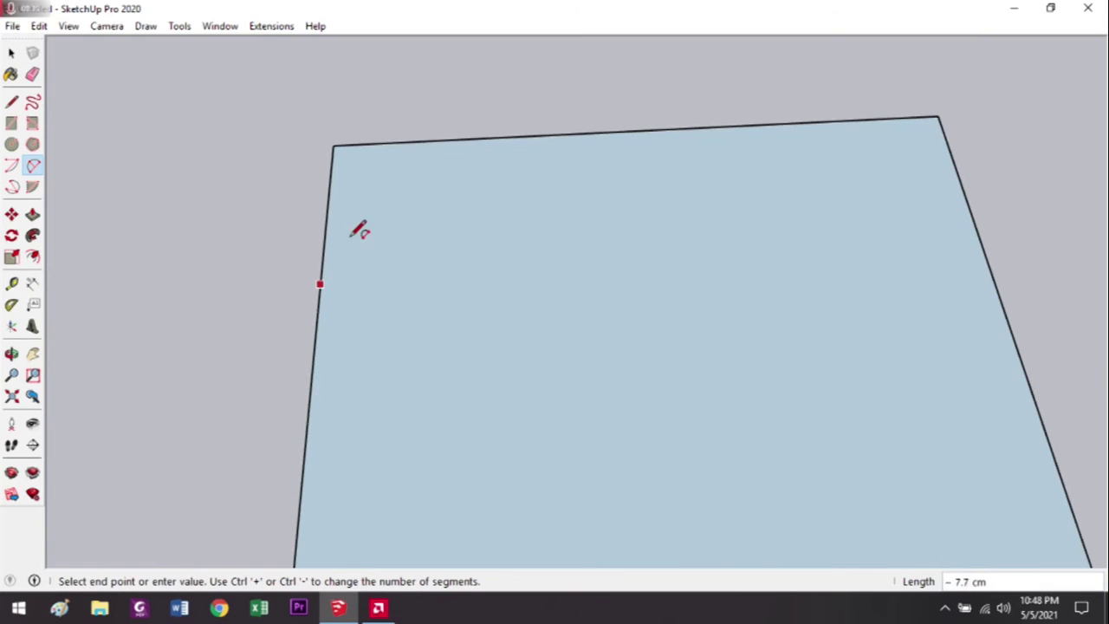
{"action": "left_click", "coordinate": [493, 137]}
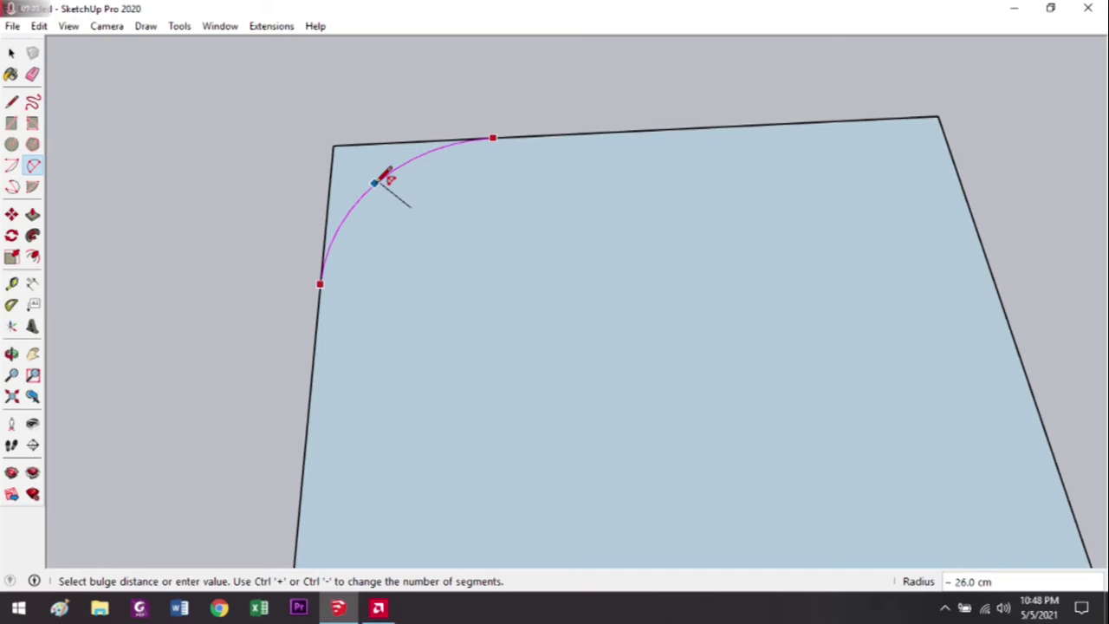
{"action": "left_click", "coordinate": [375, 183]}
{"action": "scroll", "coordinate": [413, 215], "scroll_direction": "down", "scroll_amount": 4}
{"action": "scroll", "coordinate": [442, 256], "scroll_direction": "up", "scroll_amount": 2}
{"action": "middle_click_drag", "start_coordinate": [490, 240], "coordinate": [323, 267]}
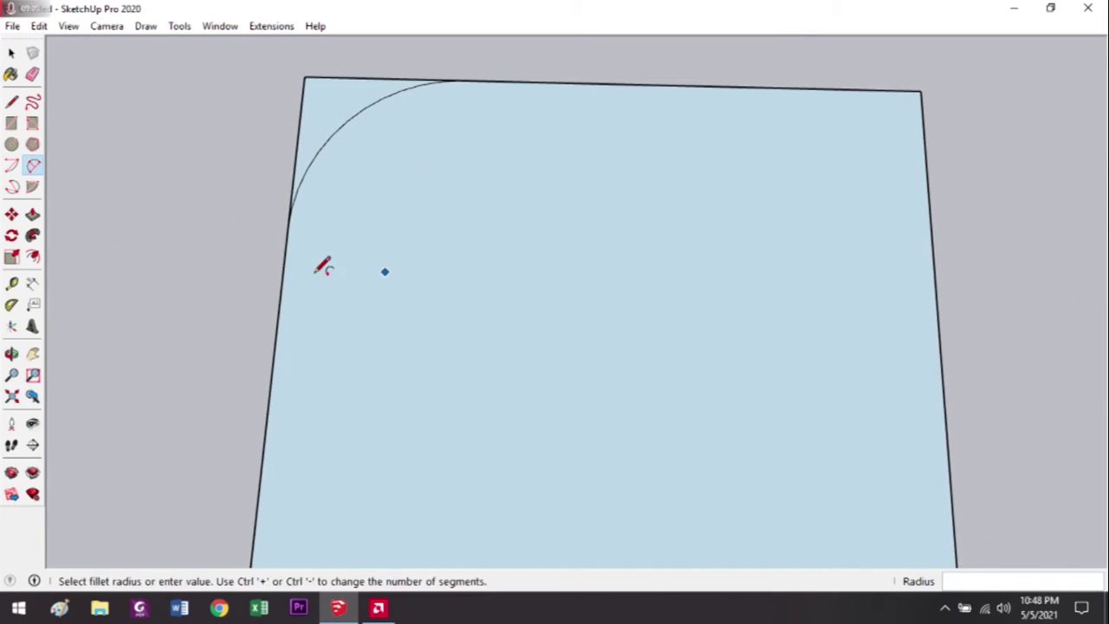
Draw two nearly closed three-point arcs side by side near the rectangle's back edge, with their openings facing the front.
{"action": "left_click", "coordinate": [11, 188]}
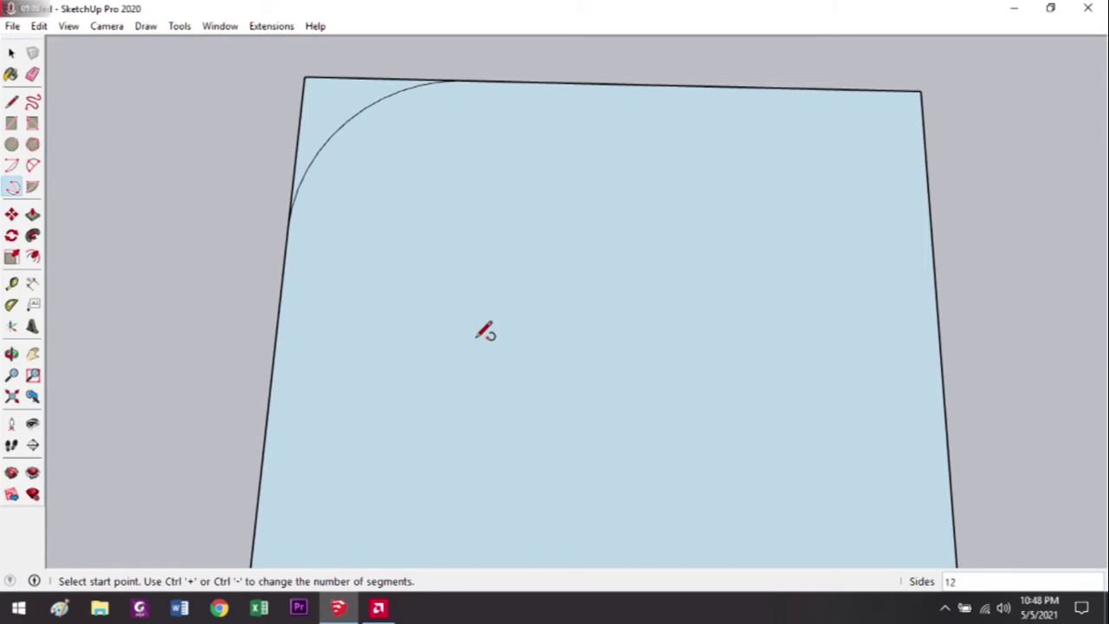
{"action": "left_click", "coordinate": [472, 375]}
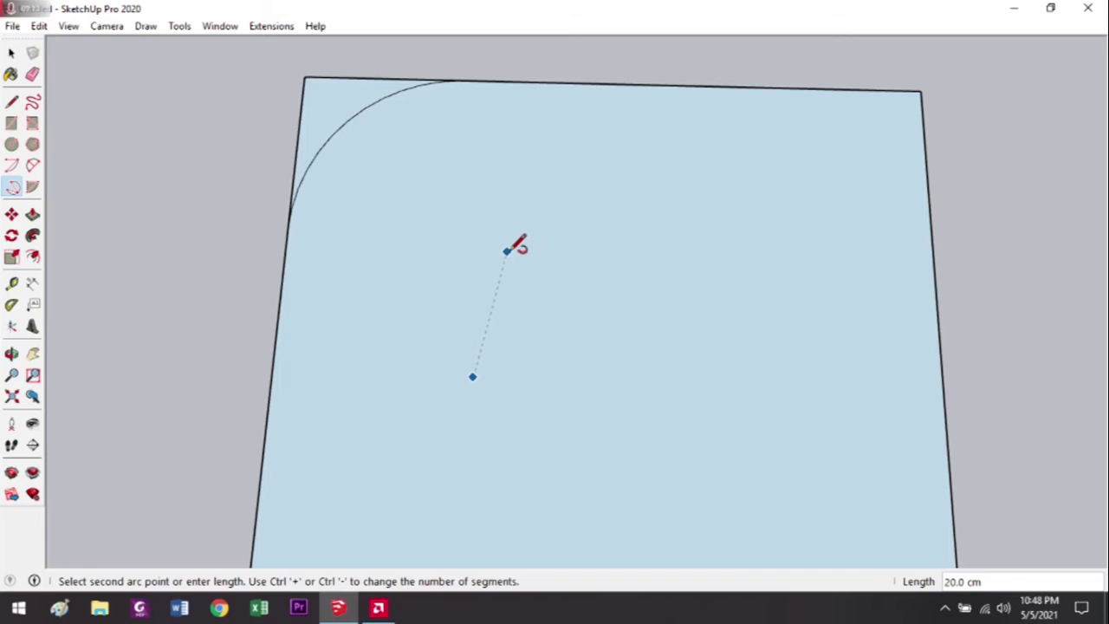
{"action": "left_click", "coordinate": [507, 250]}
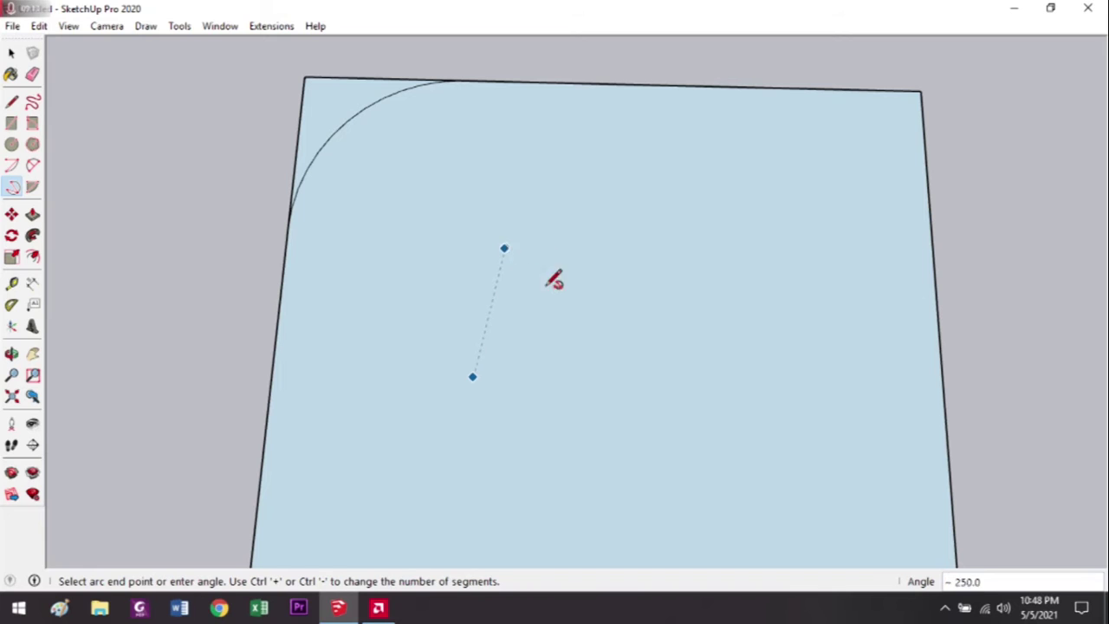
{"action": "left_click", "coordinate": [532, 378]}
{"action": "left_click", "coordinate": [680, 374]}
{"action": "left_click", "coordinate": [706, 263]}
{"action": "left_click", "coordinate": [747, 375]}
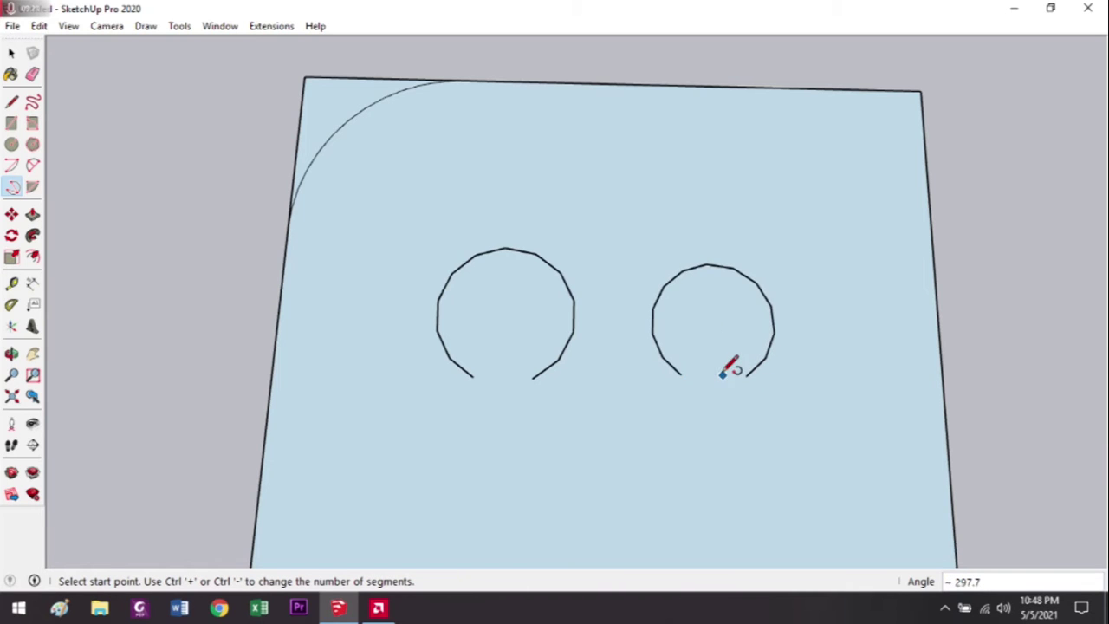
{"action": "scroll", "coordinate": [733, 310], "scroll_direction": "down", "scroll_amount": 3}
{"action": "scroll", "coordinate": [736, 363], "scroll_direction": "up", "scroll_amount": 3}
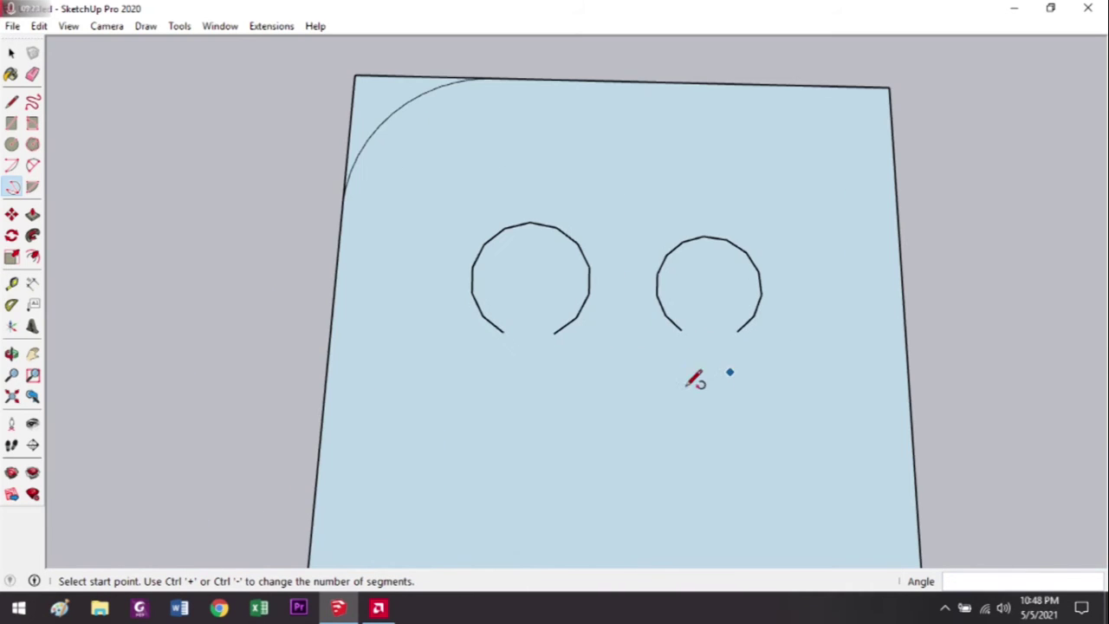
Draw a closed quarter-circle pie shape on the rectangle between the two open circular arcs and the freestanding arc.
{"action": "middle_click_drag", "start_coordinate": [593, 401], "coordinate": [468, 286]}
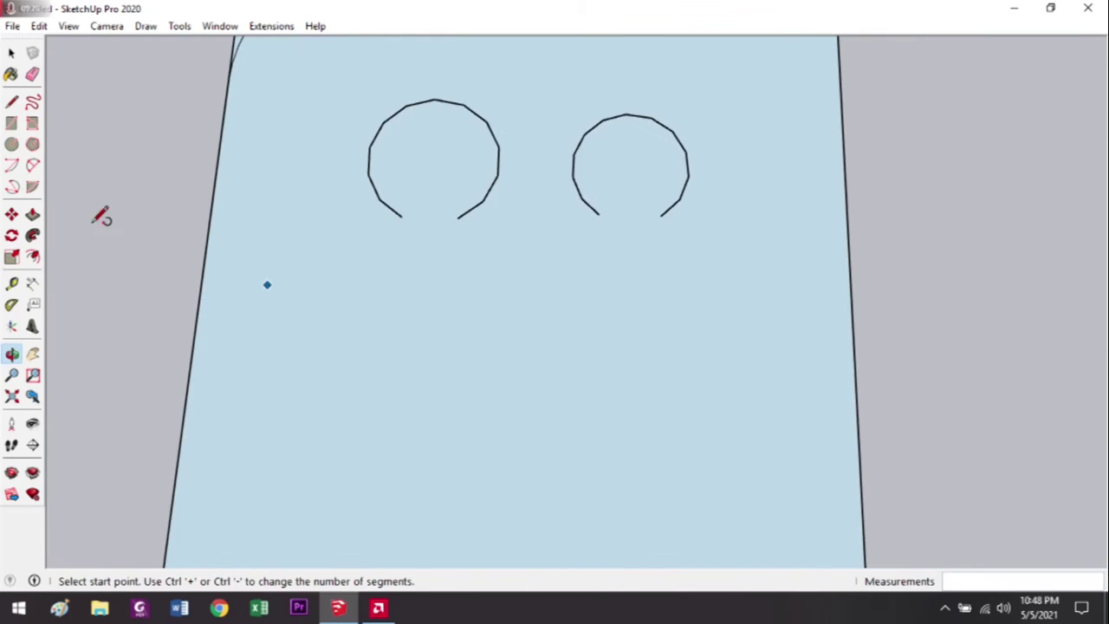
{"action": "left_click", "coordinate": [32, 190]}
{"action": "middle_click_drag", "start_coordinate": [545, 374], "coordinate": [520, 268]}
{"action": "scroll", "coordinate": [523, 268], "scroll_direction": "down", "scroll_amount": 3}
{"action": "scroll", "coordinate": [522, 268], "scroll_direction": "up", "scroll_amount": 3}
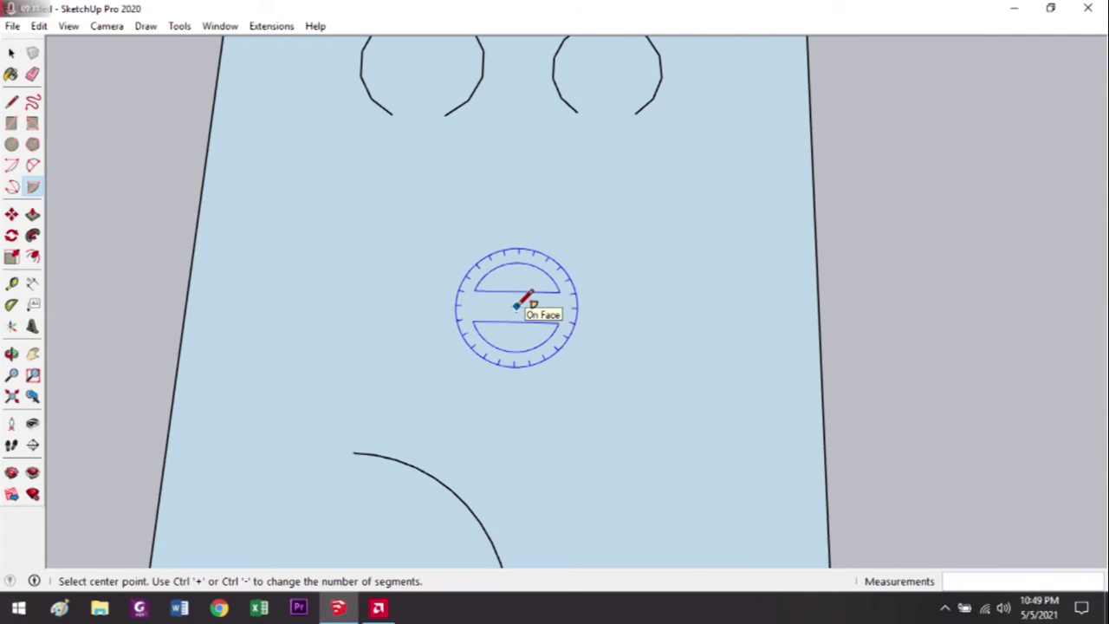
{"action": "left_click", "coordinate": [509, 361]}
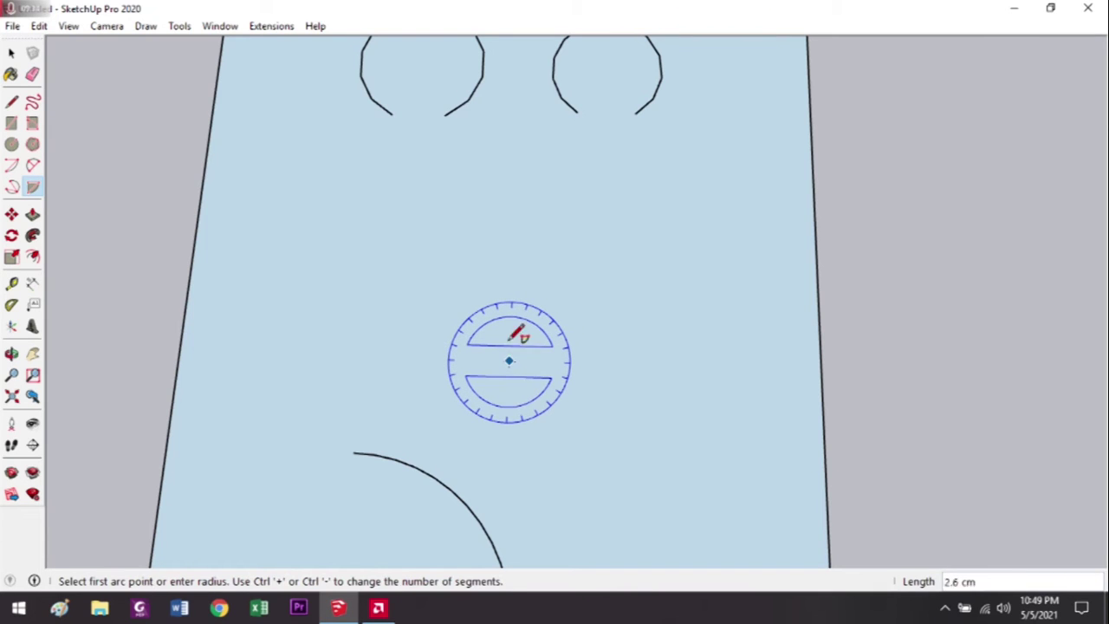
{"action": "left_click", "coordinate": [513, 255]}
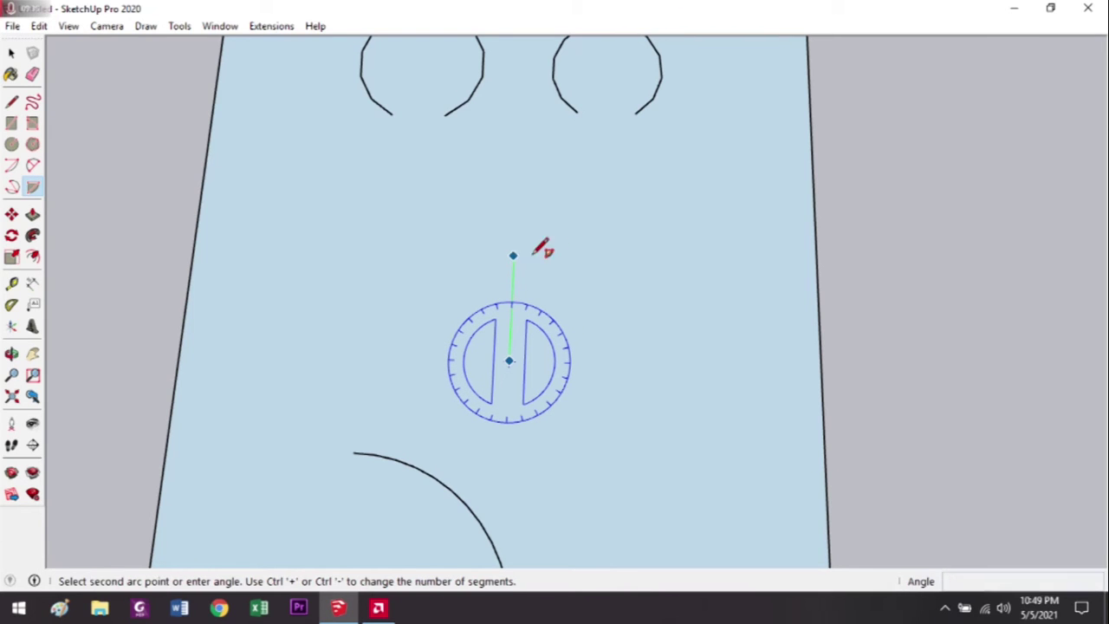
{"action": "left_click", "coordinate": [633, 365]}
{"action": "scroll", "coordinate": [544, 260], "scroll_direction": "up", "scroll_amount": 3}
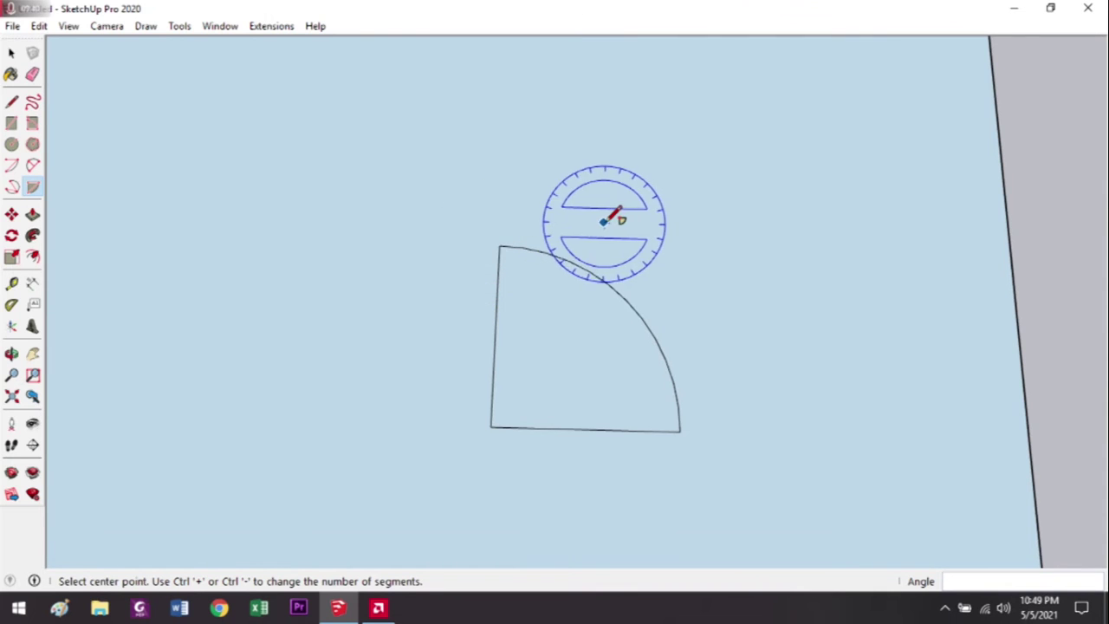
{"action": "scroll", "coordinate": [533, 221], "scroll_direction": "down", "scroll_amount": 3}
{"action": "scroll", "coordinate": [567, 286], "scroll_direction": "down", "scroll_amount": 2}
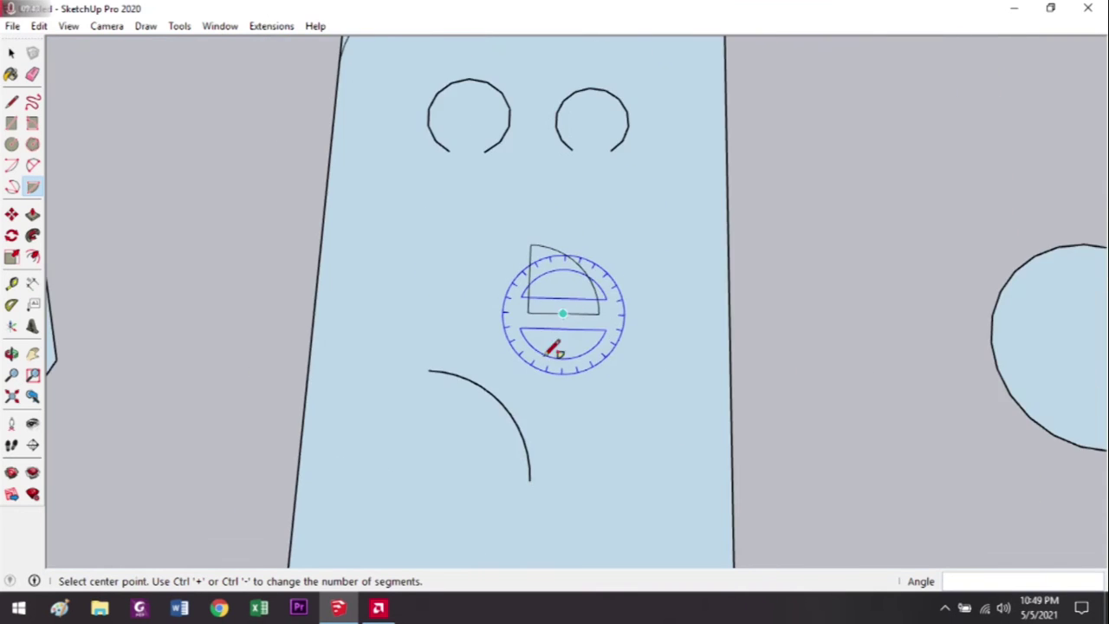
{"action": "scroll", "coordinate": [495, 384], "scroll_direction": "up", "scroll_amount": 3}
{"action": "scroll", "coordinate": [620, 310], "scroll_direction": "up", "scroll_amount": 2}
{"action": "scroll", "coordinate": [619, 310], "scroll_direction": "down", "scroll_amount": 3}
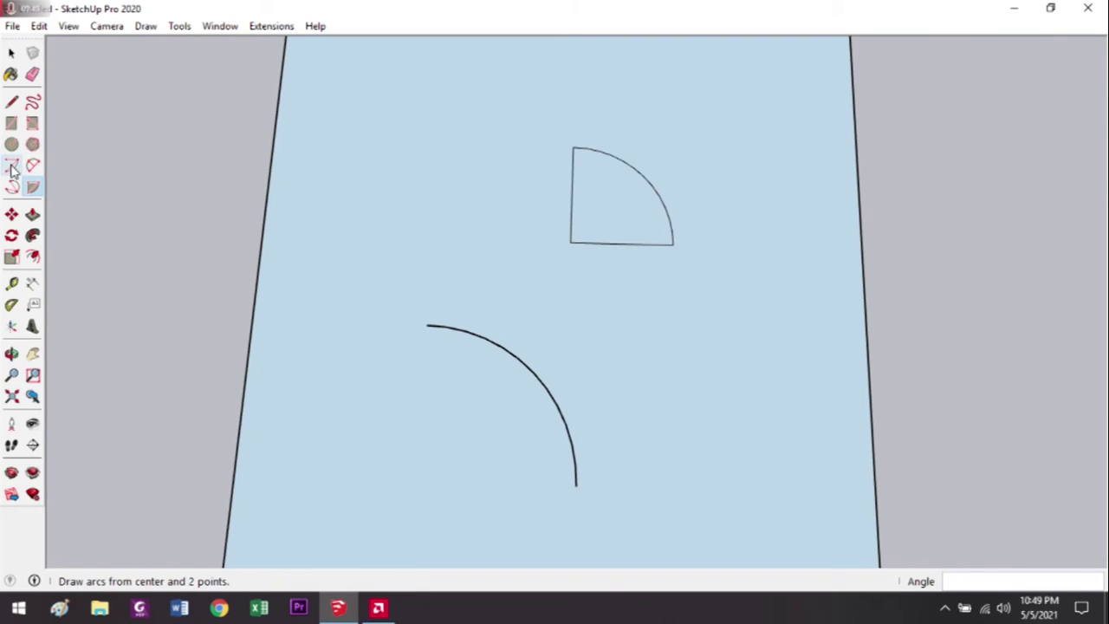
{"action": "left_click", "coordinate": [32, 187]}
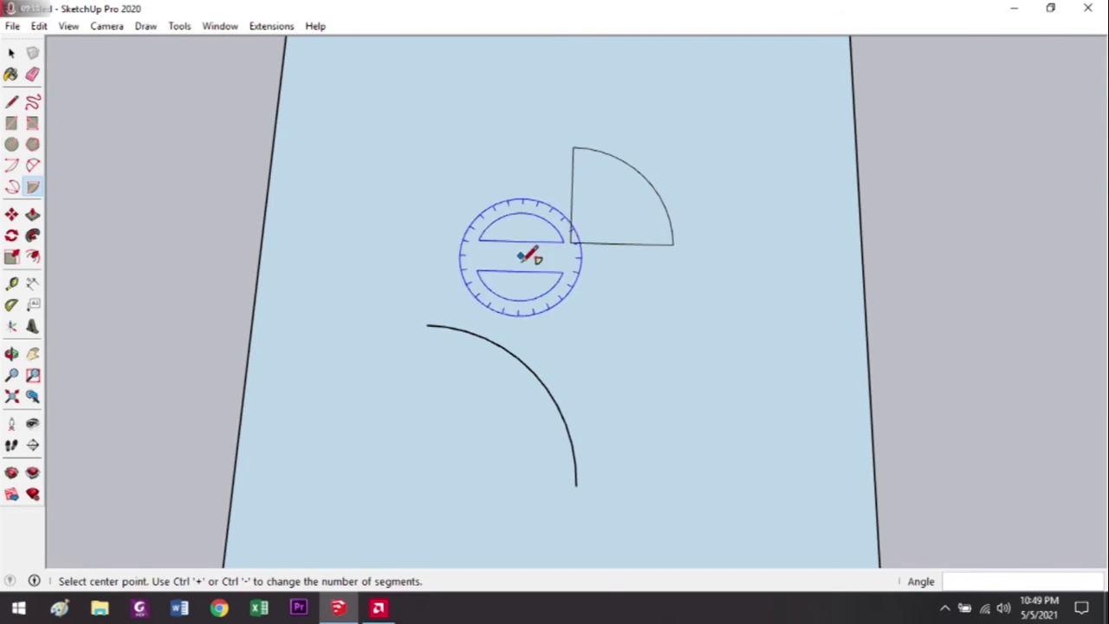
Try to move the whole circle, face and outline, from its front point toward the rectangle.
{"action": "left_click", "coordinate": [12, 215]}
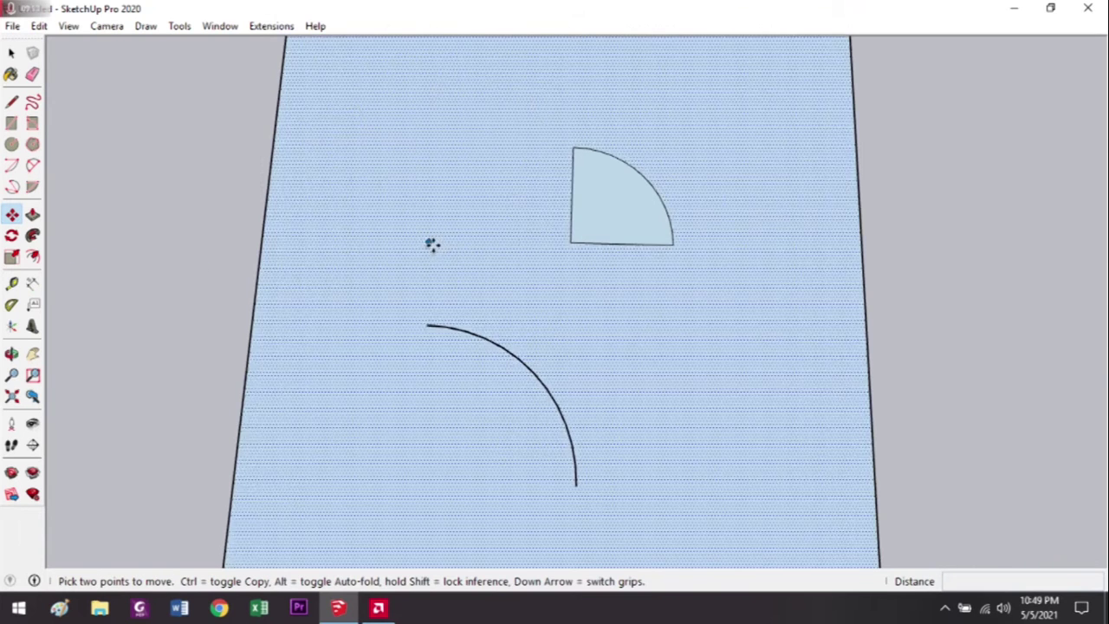
{"action": "scroll", "coordinate": [442, 246], "scroll_direction": "down", "scroll_amount": 10}
{"action": "scroll", "coordinate": [606, 297], "scroll_direction": "up", "scroll_amount": 3}
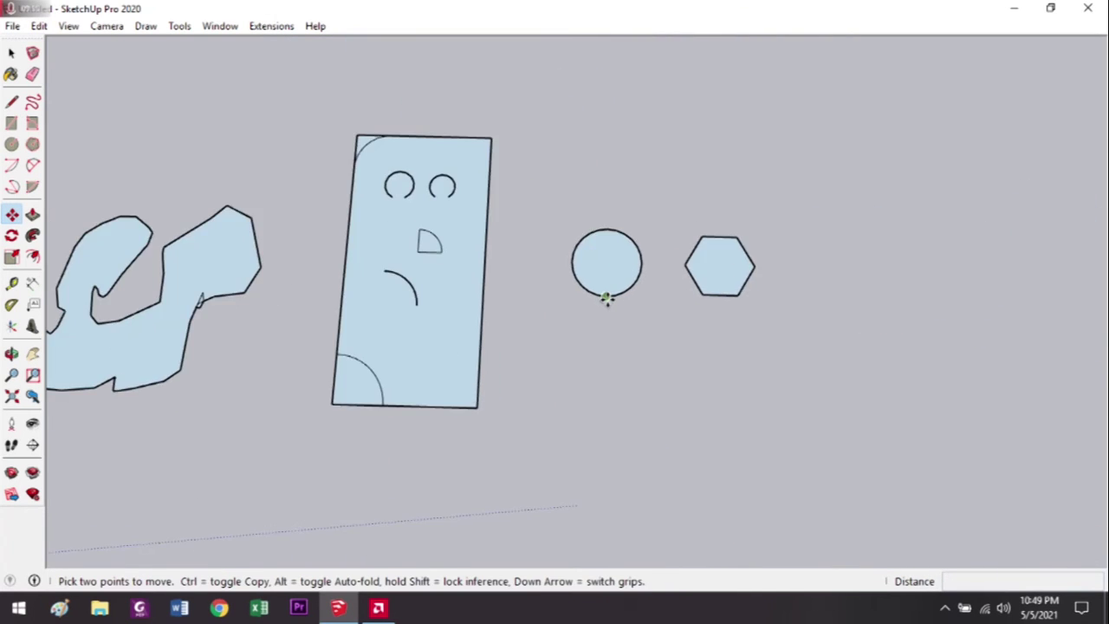
{"action": "scroll", "coordinate": [607, 297], "scroll_direction": "down", "scroll_amount": 2}
{"action": "key", "text": "space"}
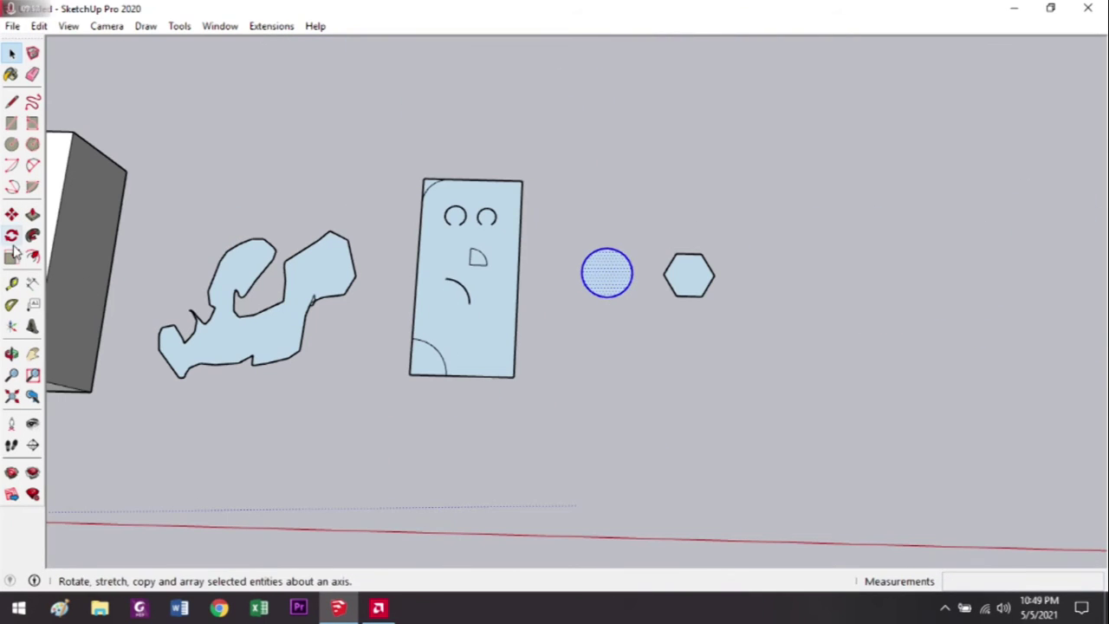
{"action": "left_click", "coordinate": [12, 216]}
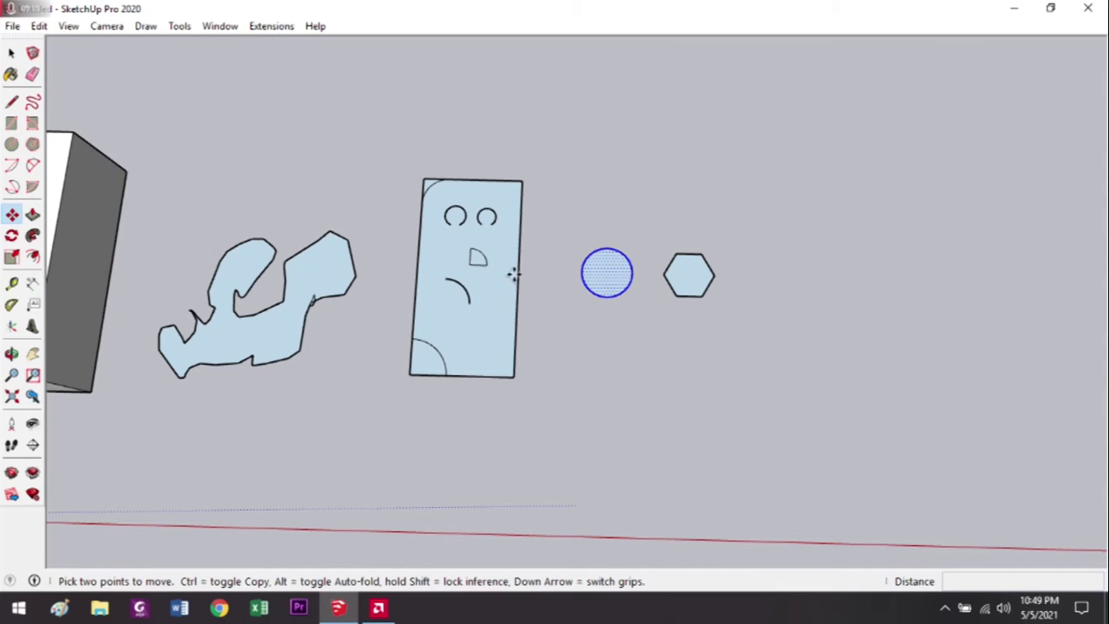
{"action": "left_click", "coordinate": [606, 297]}
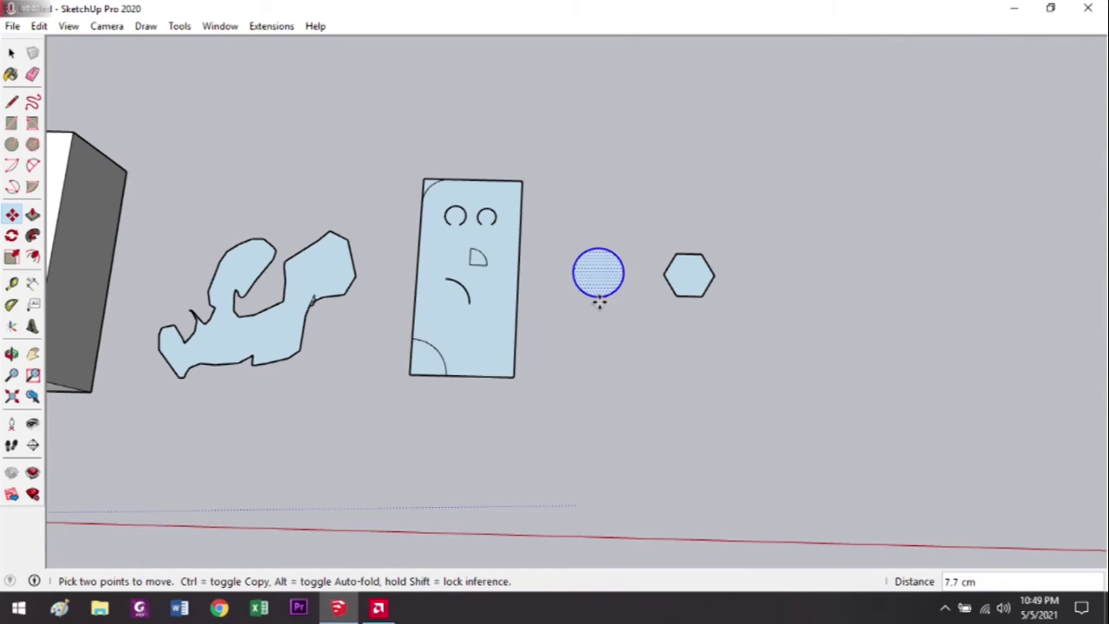
{"action": "key", "text": "space"}
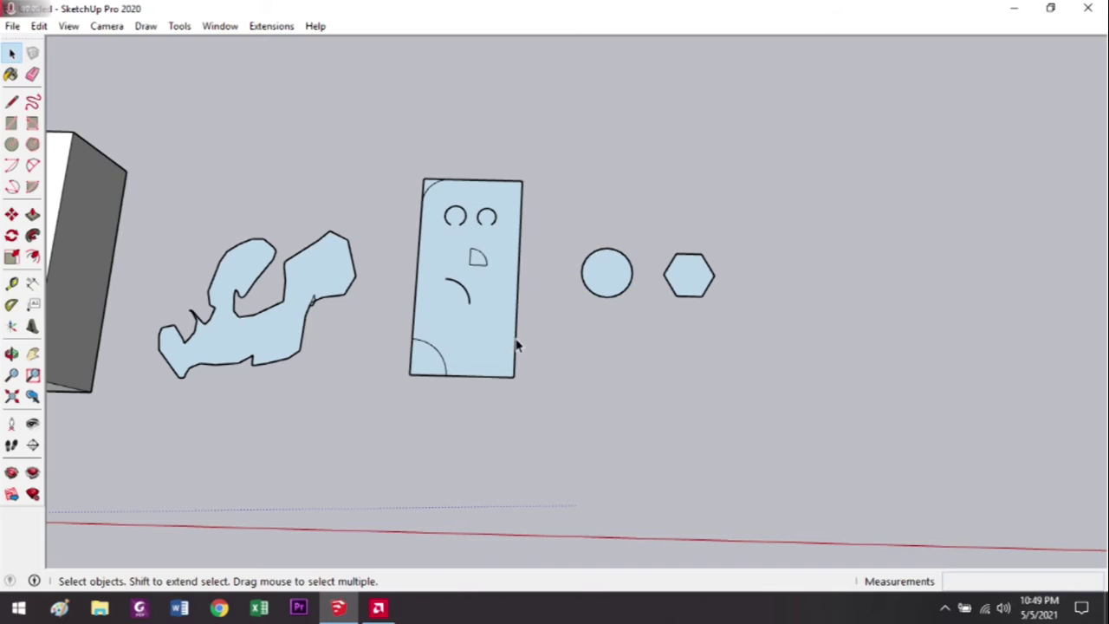
Try to widen the rectangle by moving its right edge outward from the front-right corner.
{"action": "left_click", "coordinate": [12, 214]}
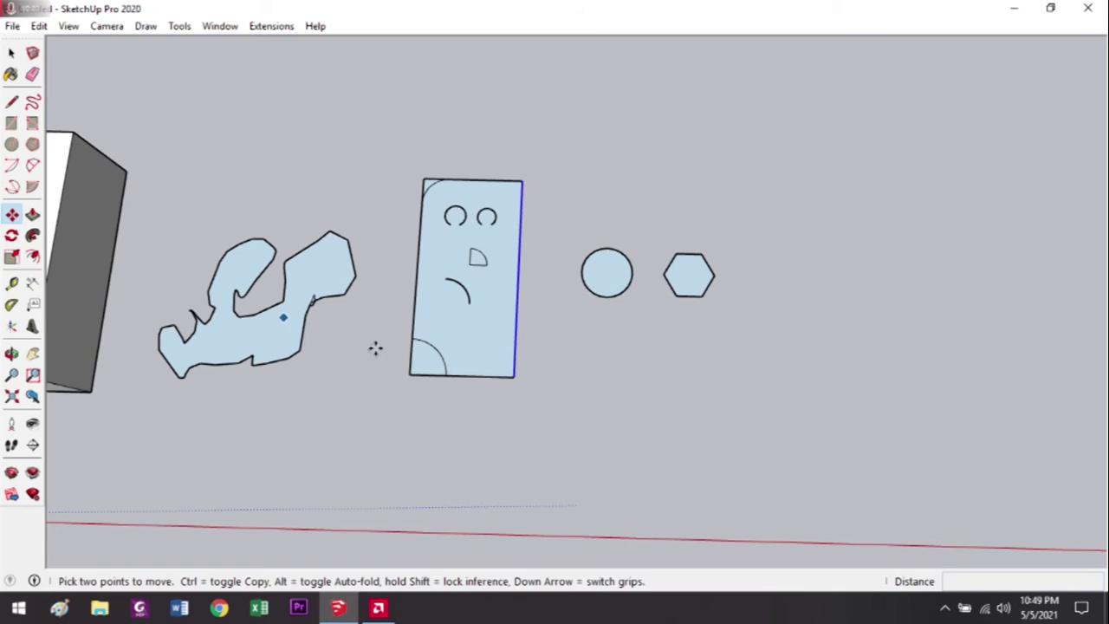
{"action": "left_click", "coordinate": [513, 374]}
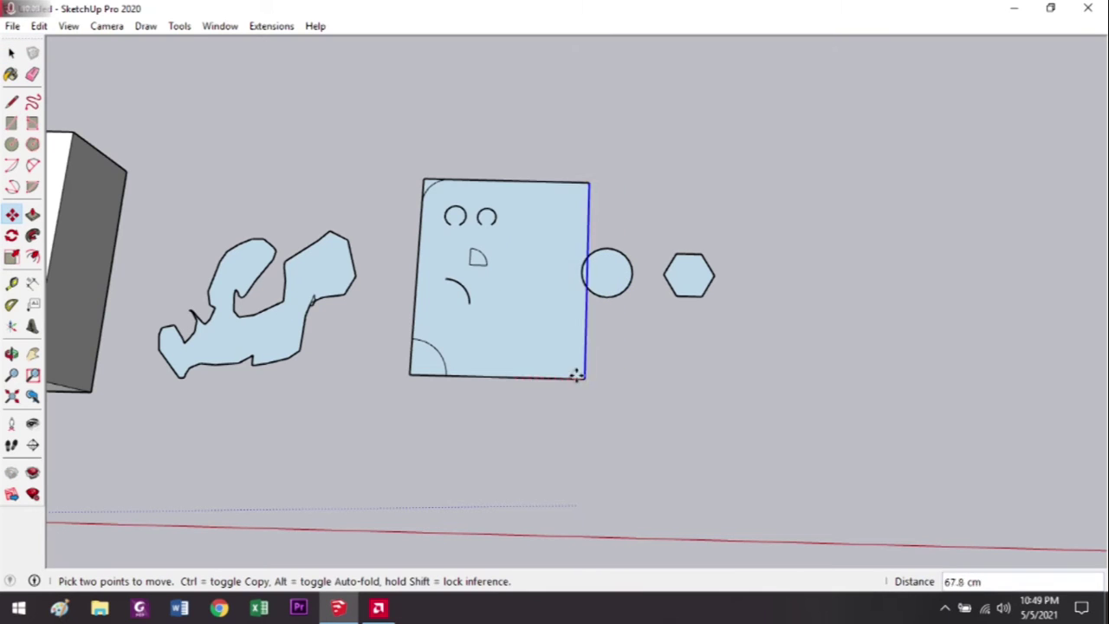
{"action": "left_click", "coordinate": [516, 376]}
{"action": "scroll", "coordinate": [515, 373], "scroll_direction": "down", "scroll_amount": 3}
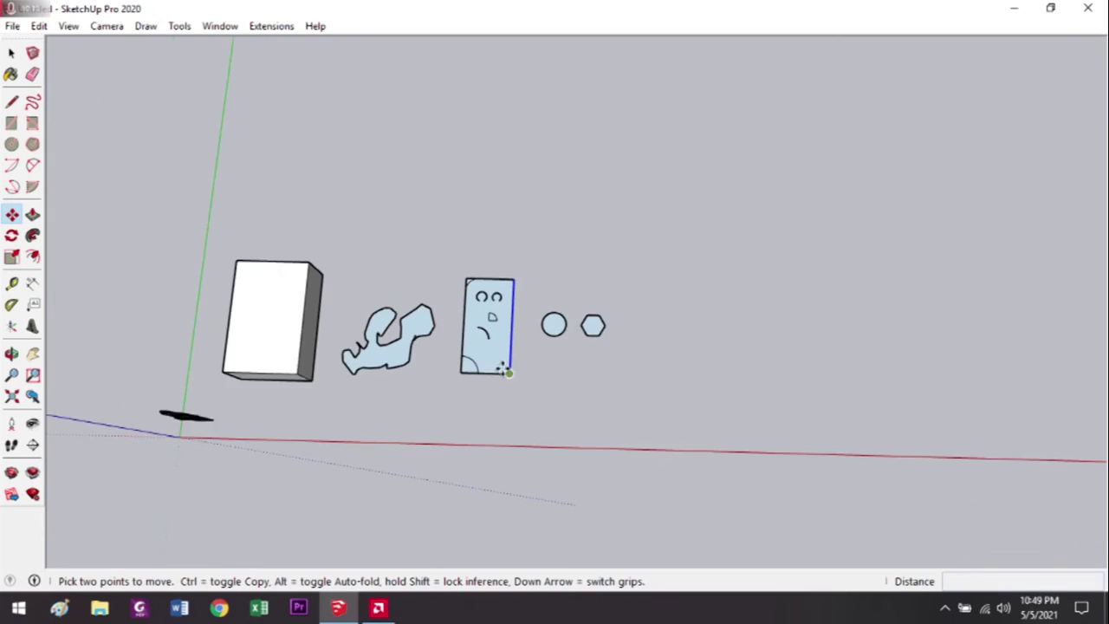
Try to move the whole 3D box, with all its faces and edges, from its front-right top corner.
{"action": "scroll", "coordinate": [213, 338], "scroll_direction": "up", "scroll_amount": 2}
{"action": "key", "text": "space"}
{"action": "left_click_drag", "start_coordinate": [175, 194], "coordinate": [396, 424]}
{"action": "middle_click_drag", "start_coordinate": [292, 263], "coordinate": [162, 471]}
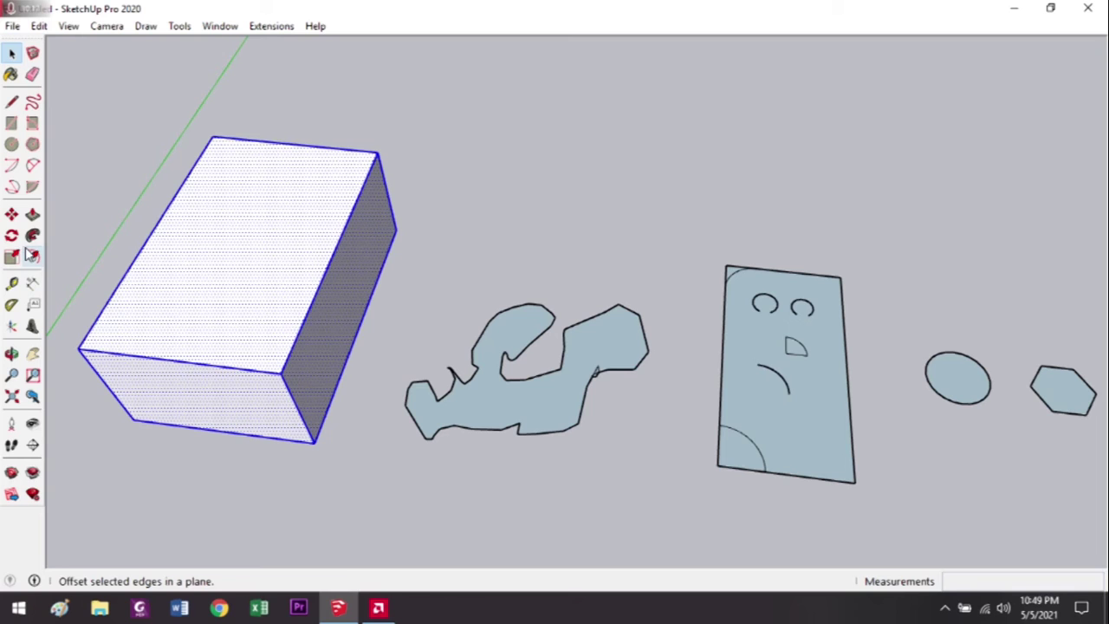
{"action": "left_click", "coordinate": [11, 214]}
{"action": "left_click", "coordinate": [280, 374]}
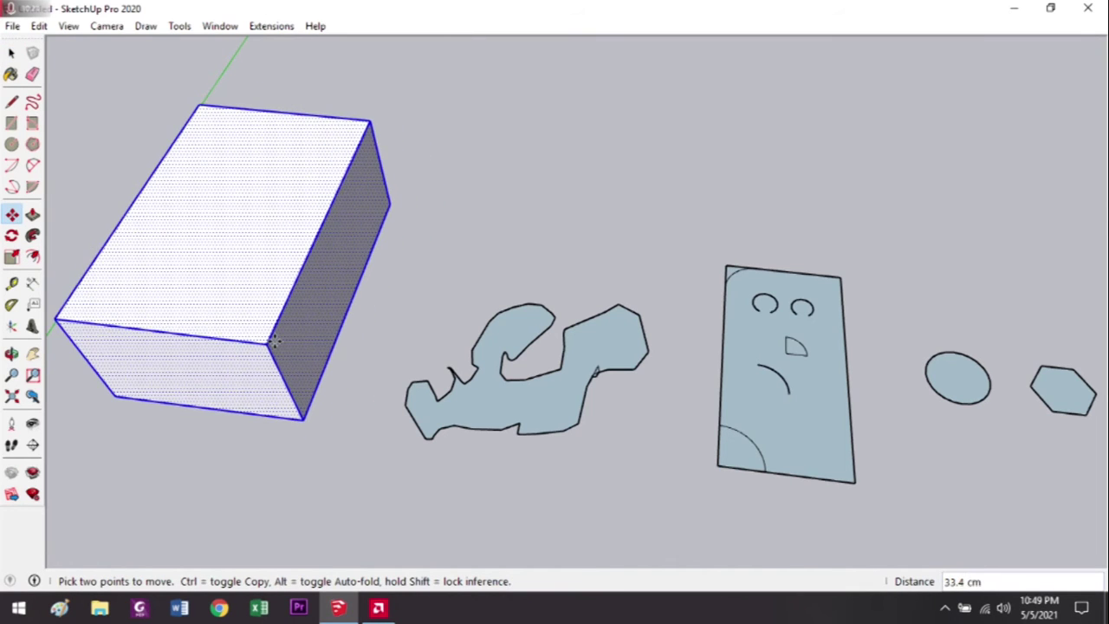
{"action": "key", "text": "Escape"}
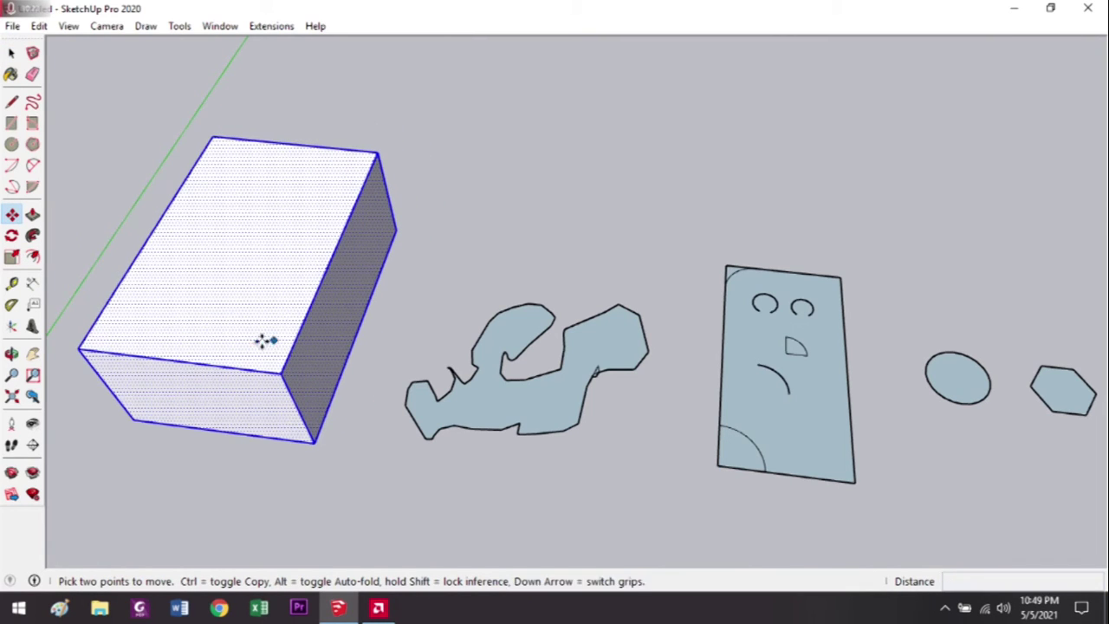
Extrude the circle beside the hexagon upward into a cylinder with Push/Pull.
{"action": "left_click", "coordinate": [32, 215]}
{"action": "scroll", "coordinate": [503, 262], "scroll_direction": "up", "scroll_amount": 3}
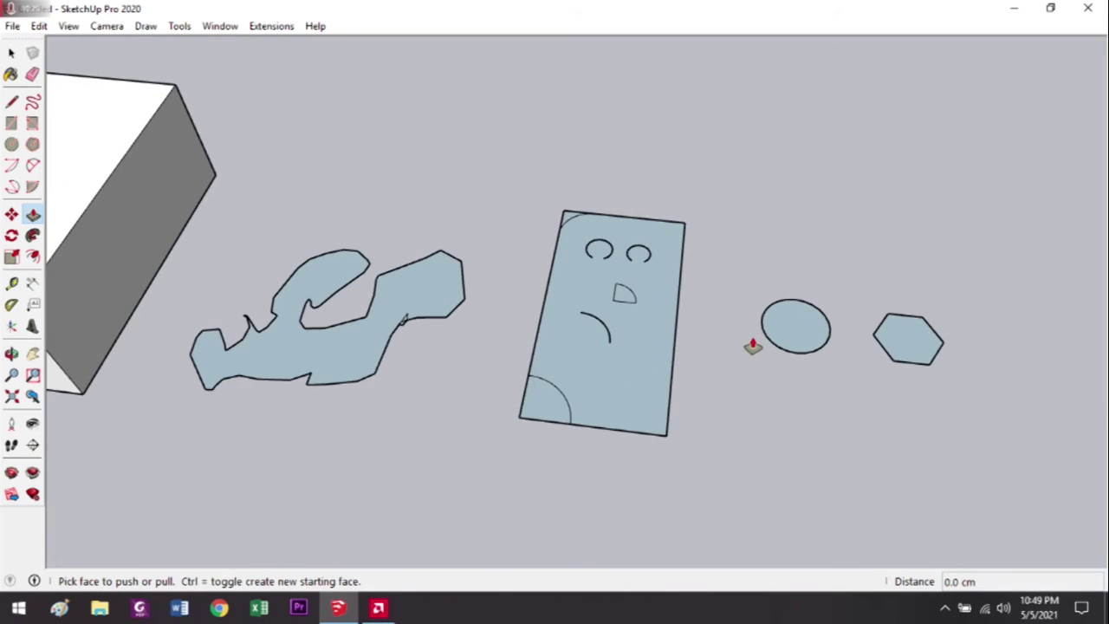
{"action": "scroll", "coordinate": [802, 324], "scroll_direction": "up", "scroll_amount": 5}
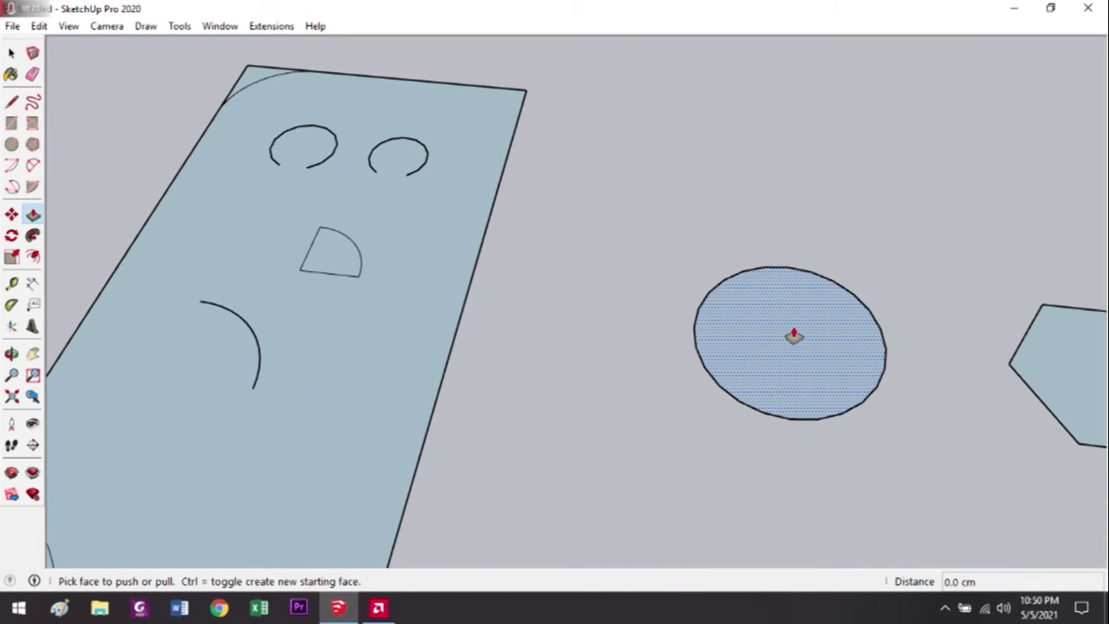
{"action": "scroll", "coordinate": [793, 350], "scroll_direction": "down", "scroll_amount": 5}
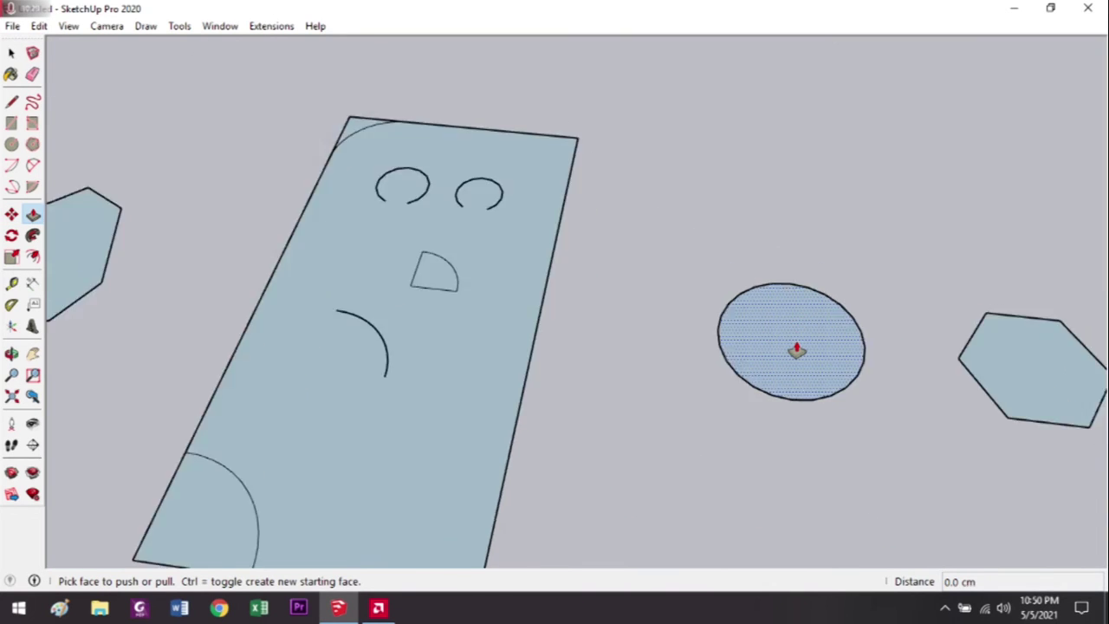
{"action": "middle_click_drag", "start_coordinate": [797, 343], "coordinate": [641, 402]}
{"action": "scroll", "coordinate": [642, 401], "scroll_direction": "up", "scroll_amount": 1}
{"action": "left_click", "coordinate": [642, 398]}
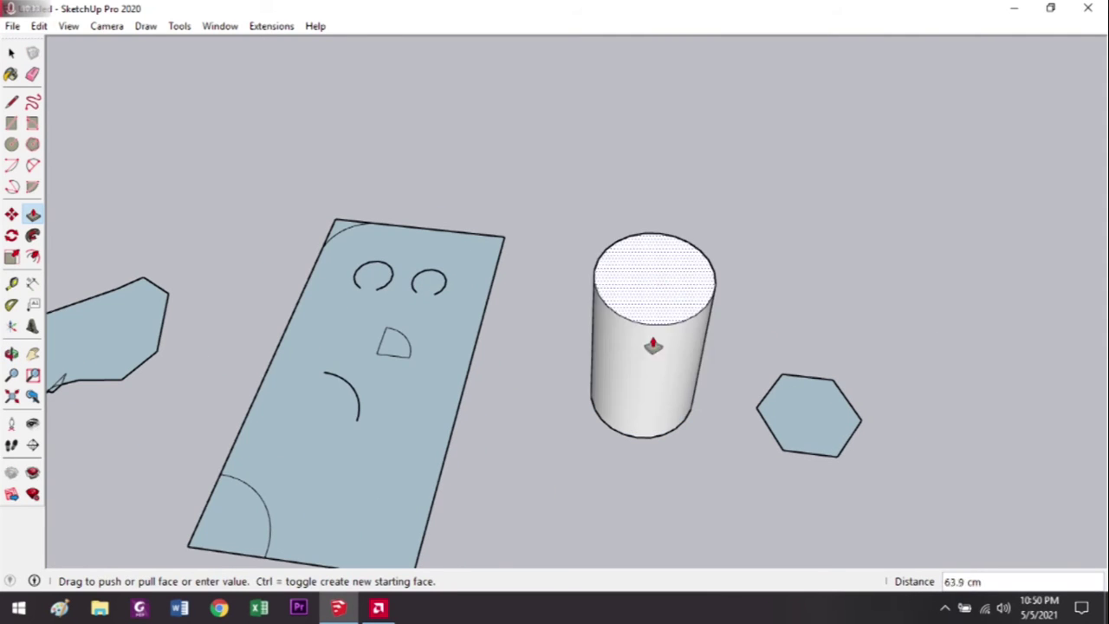
{"action": "left_click", "coordinate": [663, 300]}
Push the cylinder's top face down by about 10.2 cm.
{"action": "left_click", "coordinate": [658, 268]}
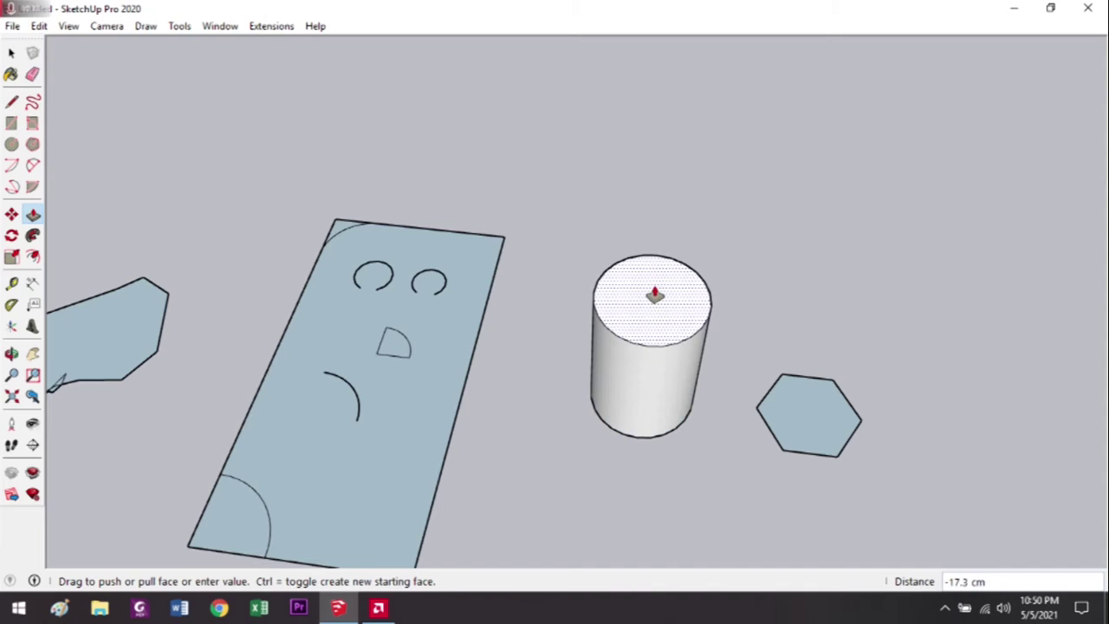
{"action": "left_click", "coordinate": [656, 287]}
{"action": "middle_click_drag", "start_coordinate": [699, 355], "coordinate": [201, 336]}
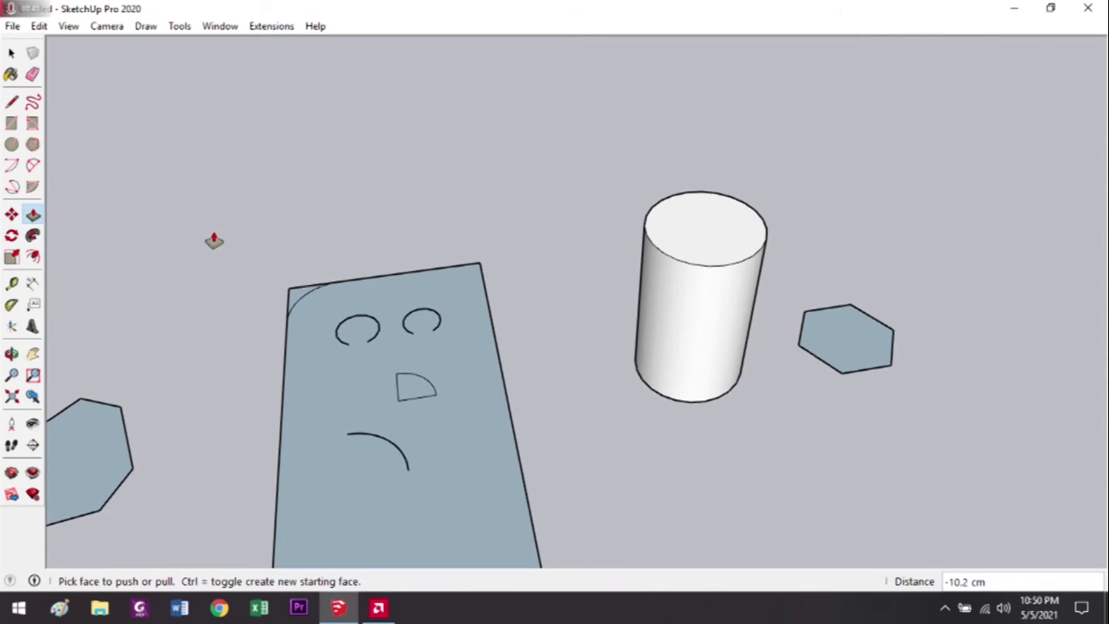
Try to rotate the hexagon, face and outline, on the ground plane about the midpoint of its back edge.
{"action": "left_click", "coordinate": [12, 235]}
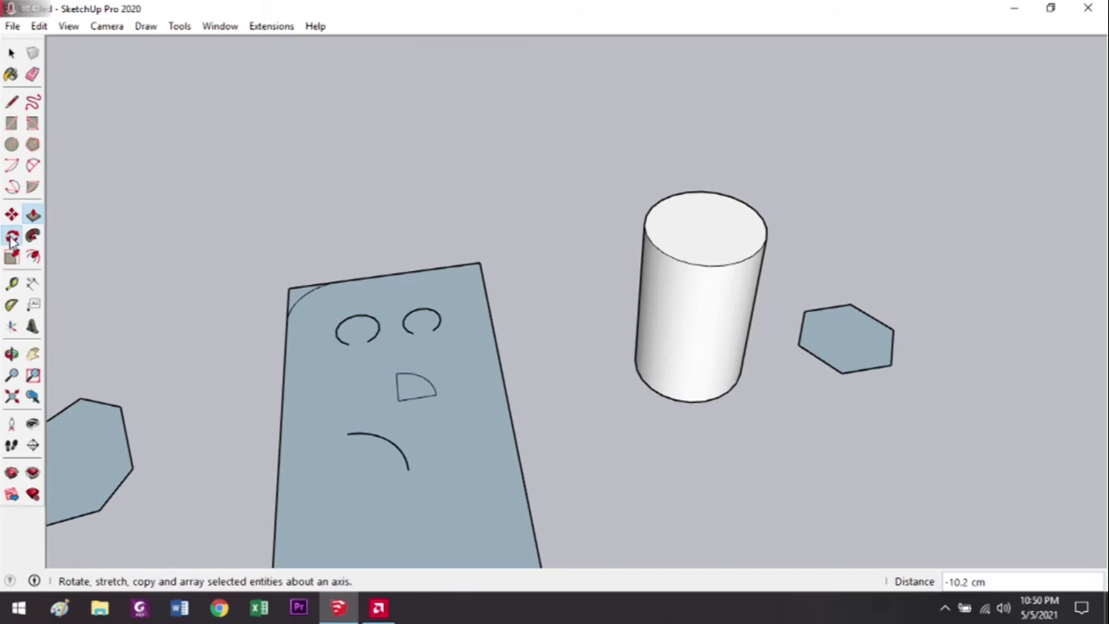
{"action": "middle_click_drag", "start_coordinate": [728, 292], "coordinate": [866, 346]}
{"action": "scroll", "coordinate": [787, 321], "scroll_direction": "up", "scroll_amount": 5}
{"action": "key", "text": "space"}
{"action": "left_click", "coordinate": [744, 319]}
{"action": "scroll", "coordinate": [744, 319], "scroll_direction": "down", "scroll_amount": 3}
{"action": "scroll", "coordinate": [744, 319], "scroll_direction": "up", "scroll_amount": 3}
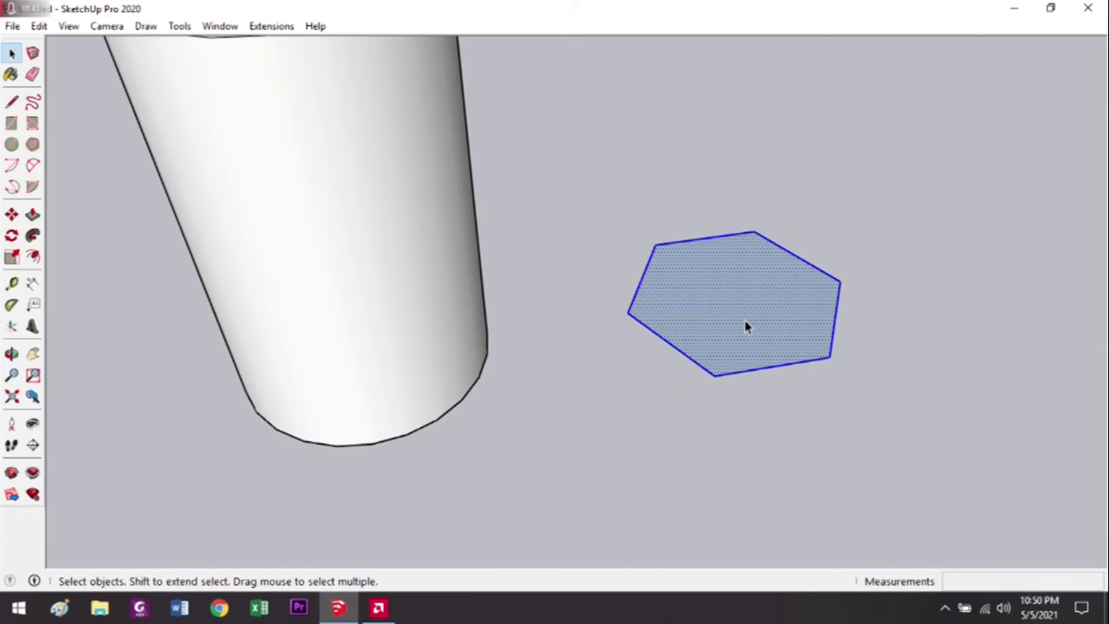
{"action": "left_click", "coordinate": [11, 235]}
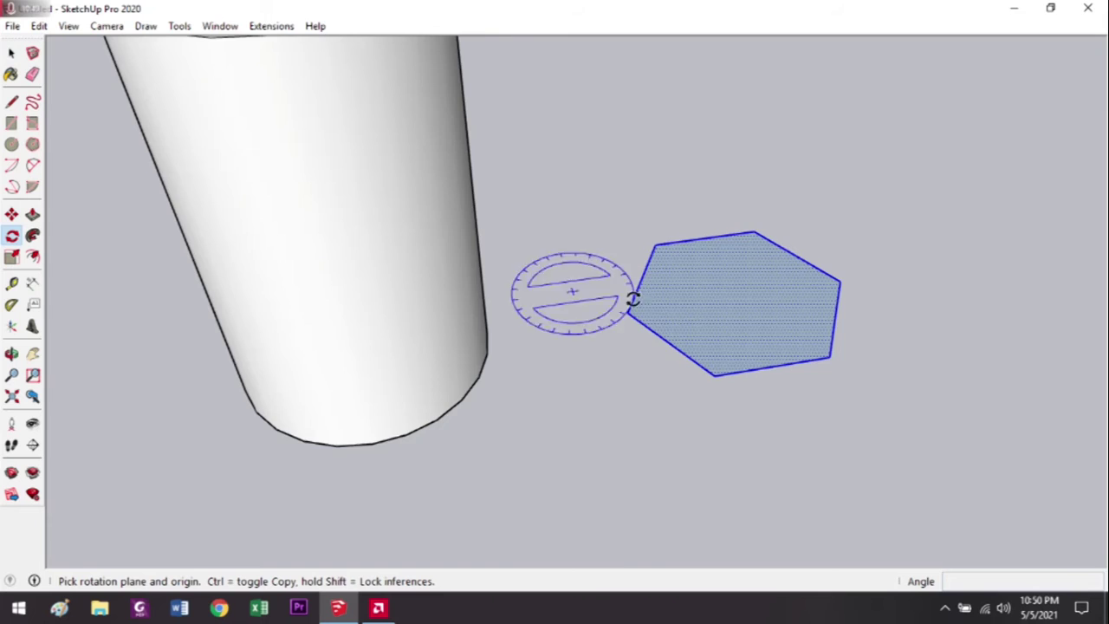
{"action": "scroll", "coordinate": [745, 342], "scroll_direction": "down", "scroll_amount": 3}
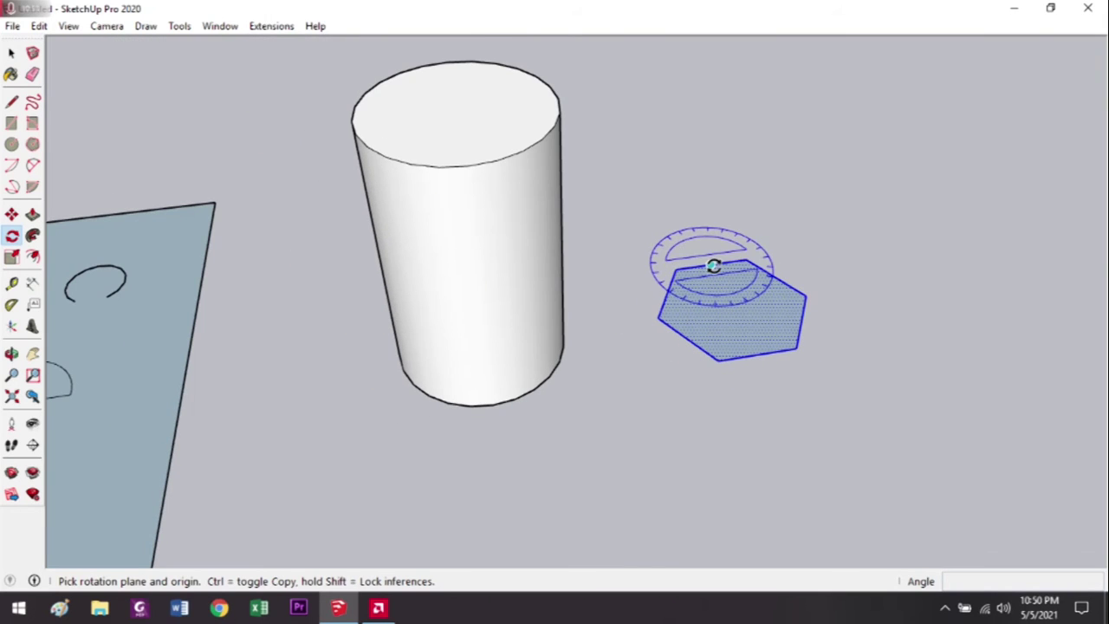
{"action": "left_click_drag", "start_coordinate": [711, 264], "coordinate": [726, 292]}
{"action": "left_click", "coordinate": [756, 354]}
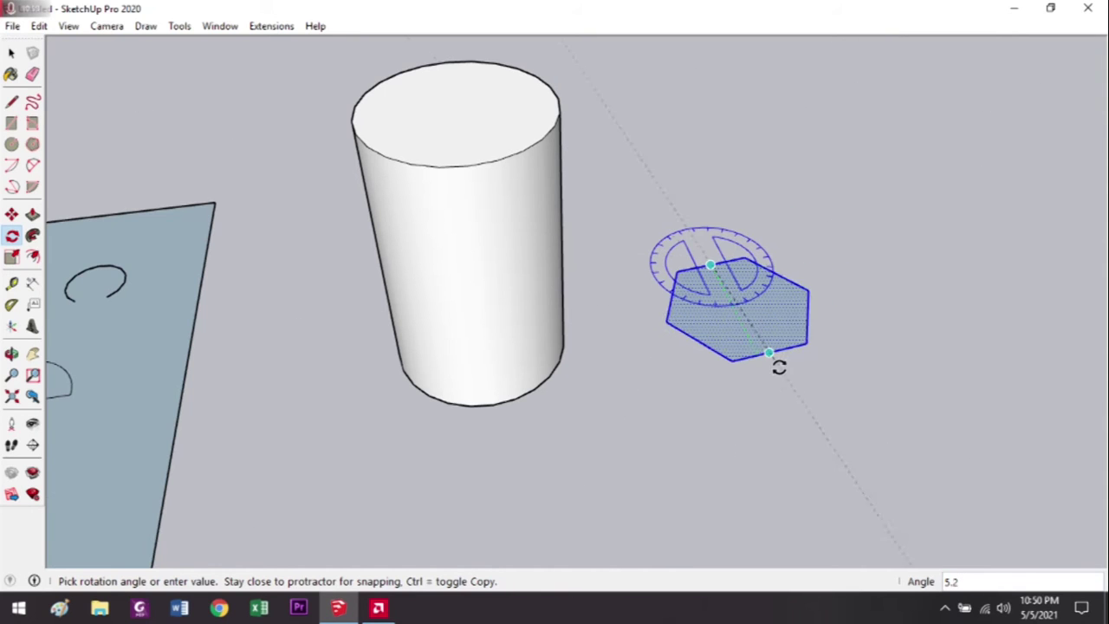
{"action": "key", "text": "Escape"}
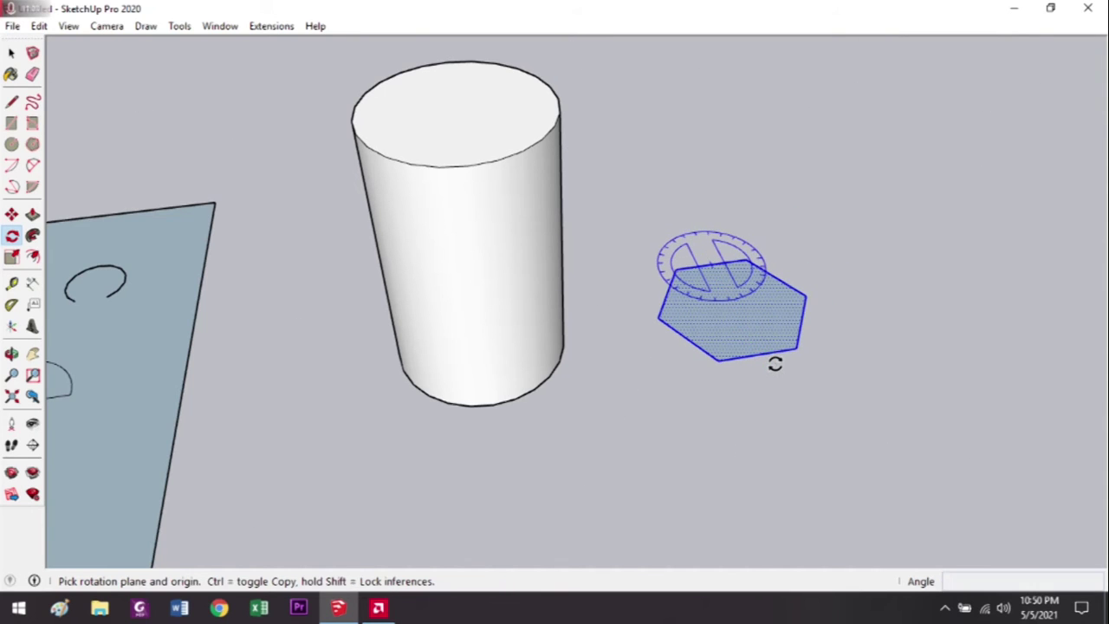
Draw a connected zigzag path of four straight lines beside the hexagon, with the last line rising vertically.
{"action": "left_click", "coordinate": [33, 236]}
{"action": "mouse_move", "coordinate": [346, 329]}
{"action": "middle_mouse_down"}
{"action": "mouse_move", "coordinate": [434, 329]}
{"action": "mouse_move", "coordinate": [557, 378]}
{"action": "mouse_move", "coordinate": [575, 367]}
{"action": "mouse_move", "coordinate": [584, 373]}
{"action": "mouse_move", "coordinate": [508, 413]}
{"action": "mouse_move", "coordinate": [570, 444]}
{"action": "mouse_move", "coordinate": [601, 431]}
{"action": "mouse_move", "coordinate": [485, 427]}
{"action": "middle_mouse_up"}
{"action": "key", "text": "l"}
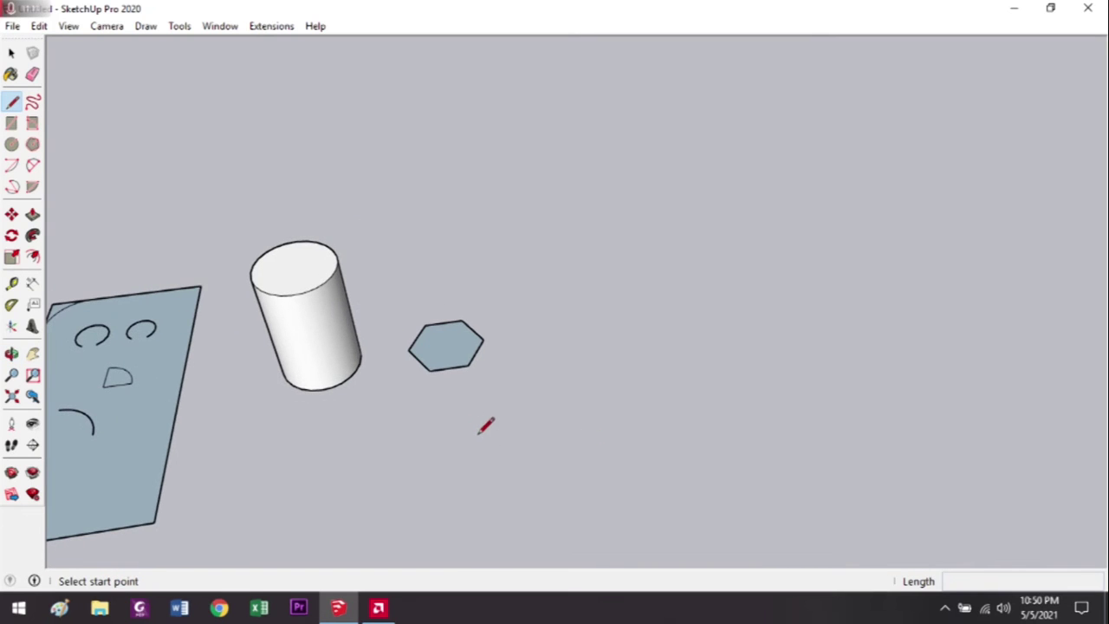
{"action": "left_click", "coordinate": [32, 234]}
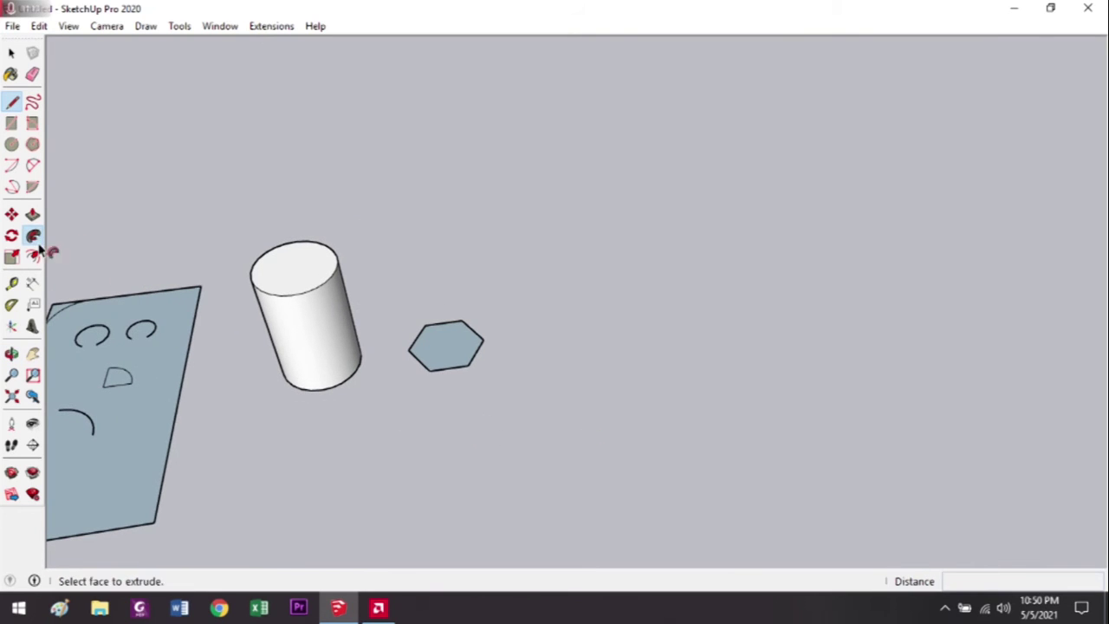
{"action": "left_click", "coordinate": [11, 101]}
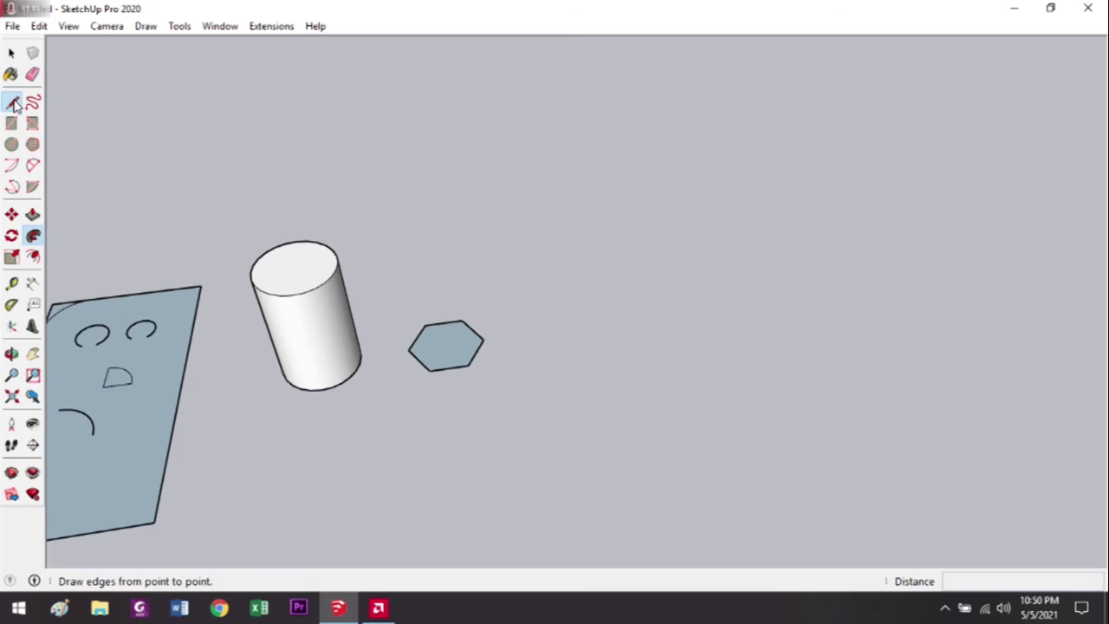
{"action": "left_click", "coordinate": [450, 435]}
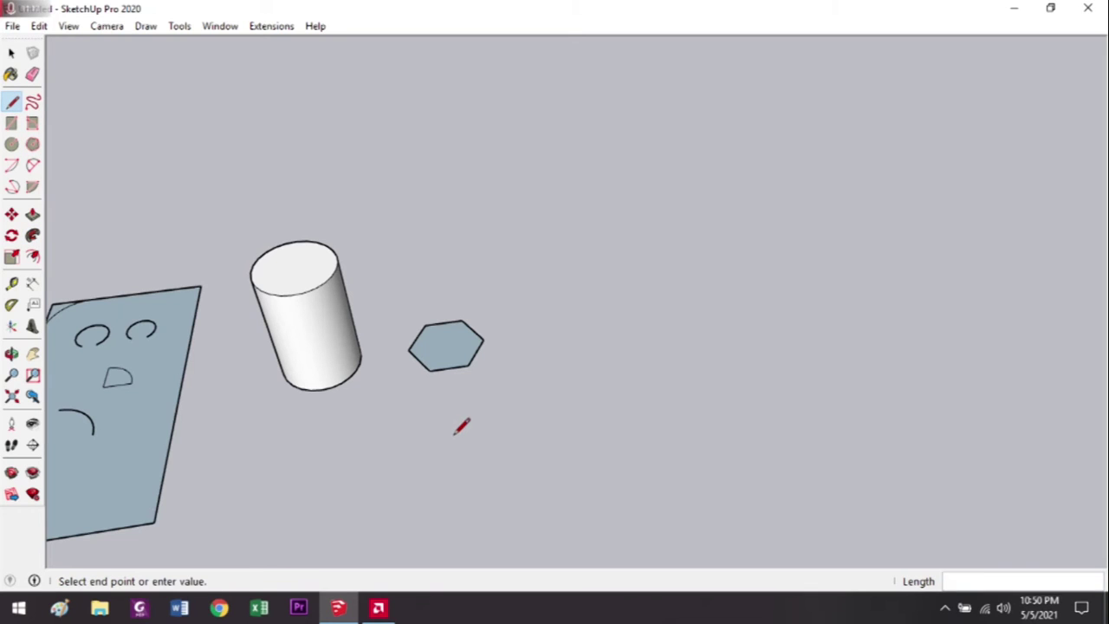
{"action": "left_click", "coordinate": [668, 402]}
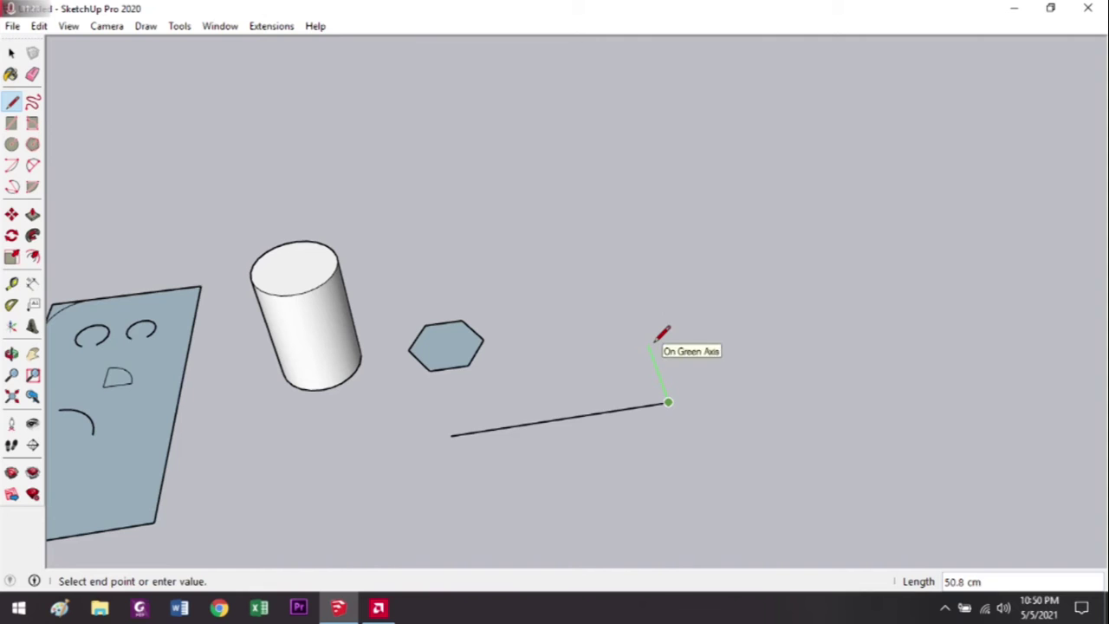
{"action": "left_click", "coordinate": [646, 341]}
{"action": "left_click", "coordinate": [725, 258]}
Draw a horizontal circle with a 5 cm radius centred on the upper end of the zigzag path.
{"action": "key", "text": "c"}
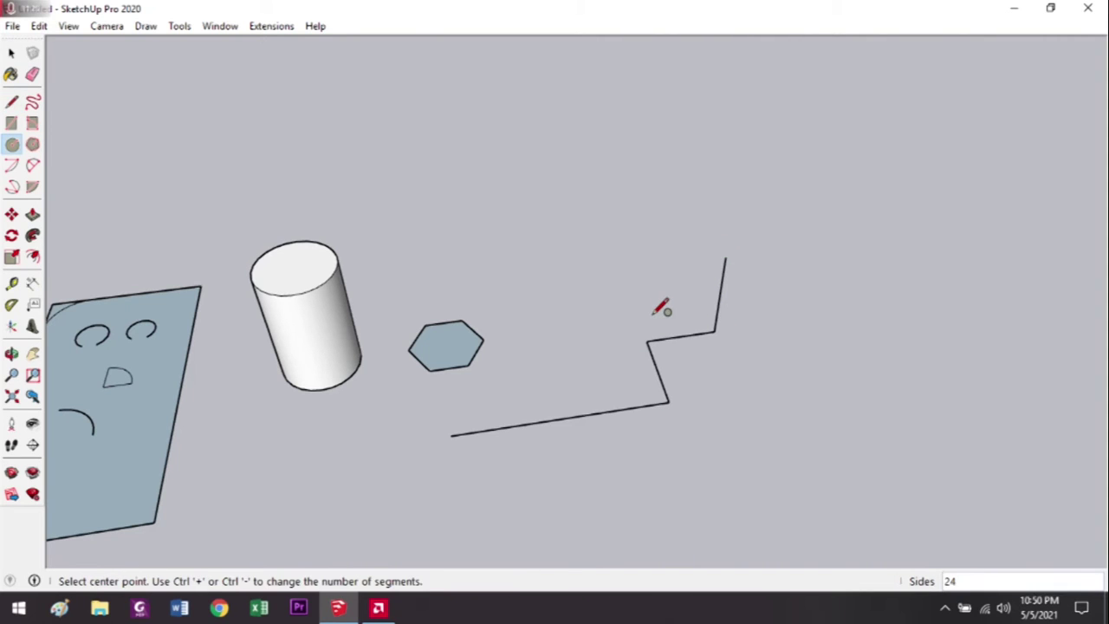
{"action": "scroll", "coordinate": [725, 257], "scroll_direction": "up", "scroll_amount": 2}
{"action": "left_click", "coordinate": [725, 258]}
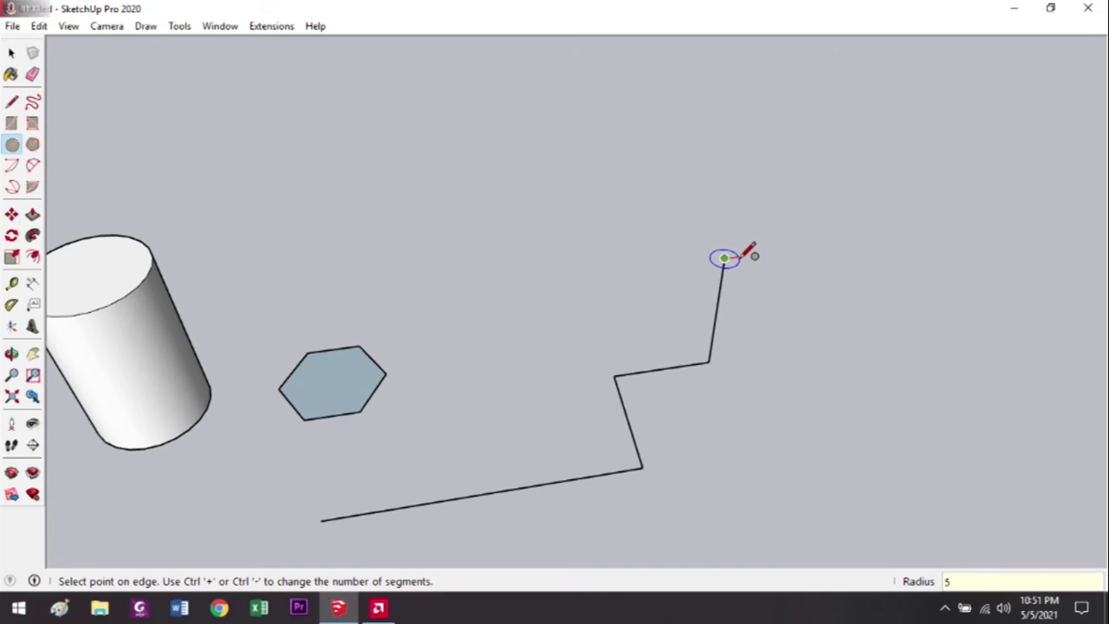
{"action": "left_click", "coordinate": [750, 252]}
{"action": "scroll", "coordinate": [718, 295], "scroll_direction": "down", "scroll_amount": 3}
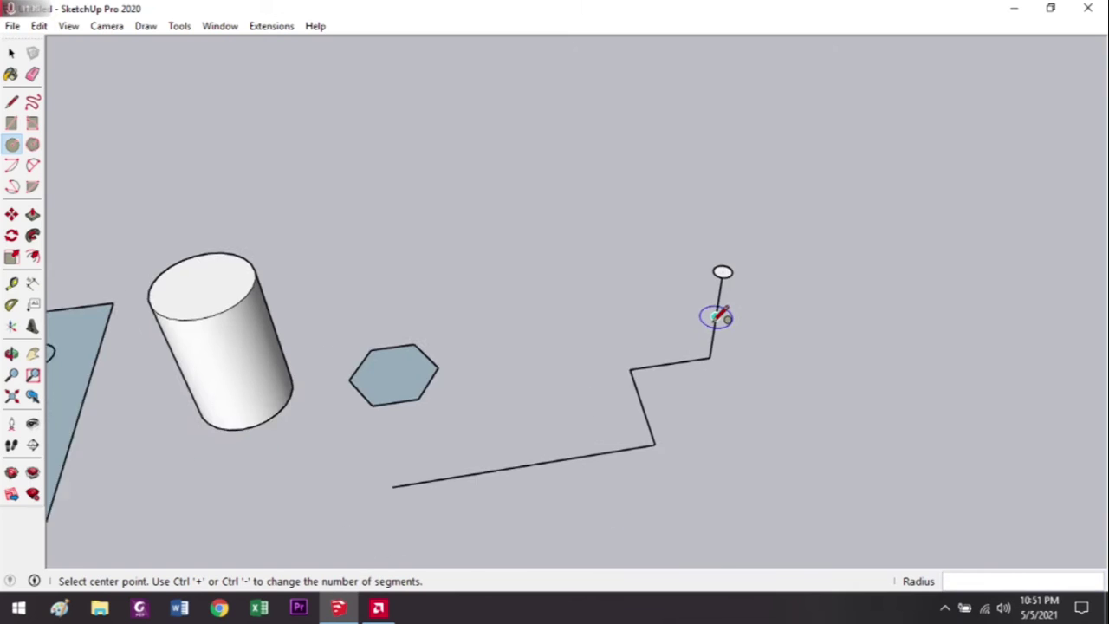
Select the four lines of the zigzag path and sweep the small circle along them with Follow Me to form a pipe.
{"action": "key", "text": "space"}
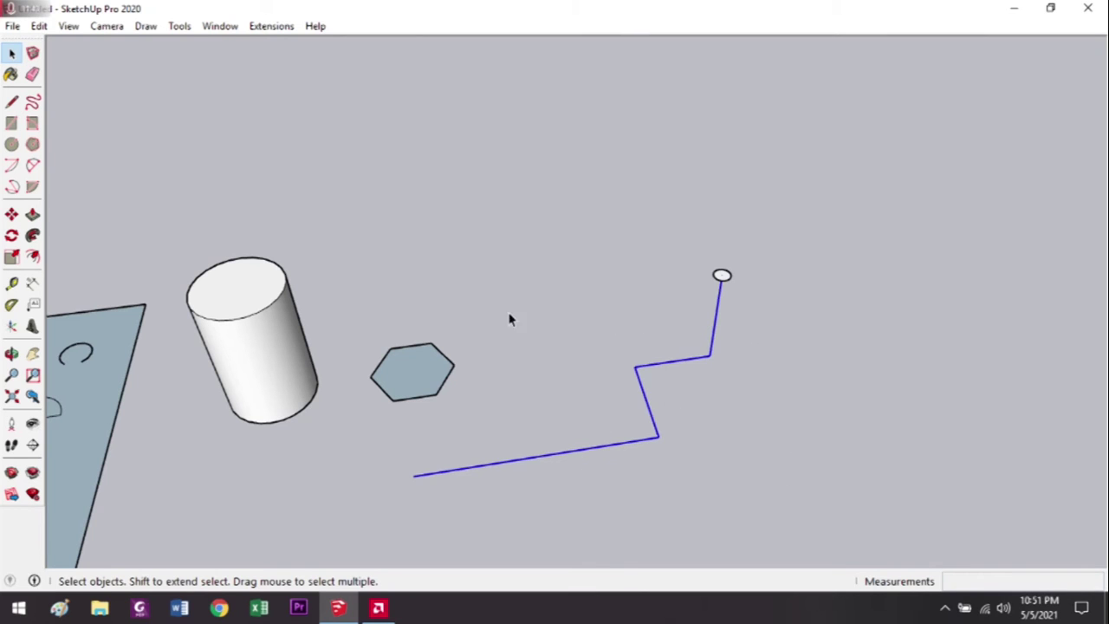
{"action": "left_click", "coordinate": [33, 236]}
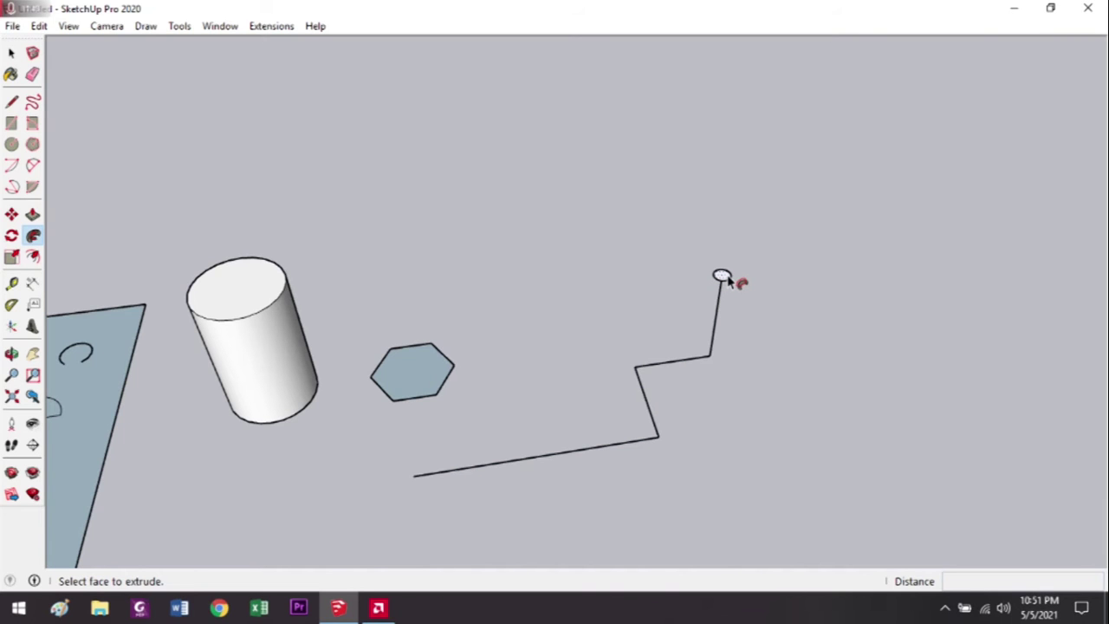
{"action": "left_click", "coordinate": [725, 277]}
{"action": "middle_click_drag", "start_coordinate": [740, 282], "coordinate": [765, 367]}
{"action": "scroll", "coordinate": [694, 398], "scroll_direction": "up", "scroll_amount": 3}
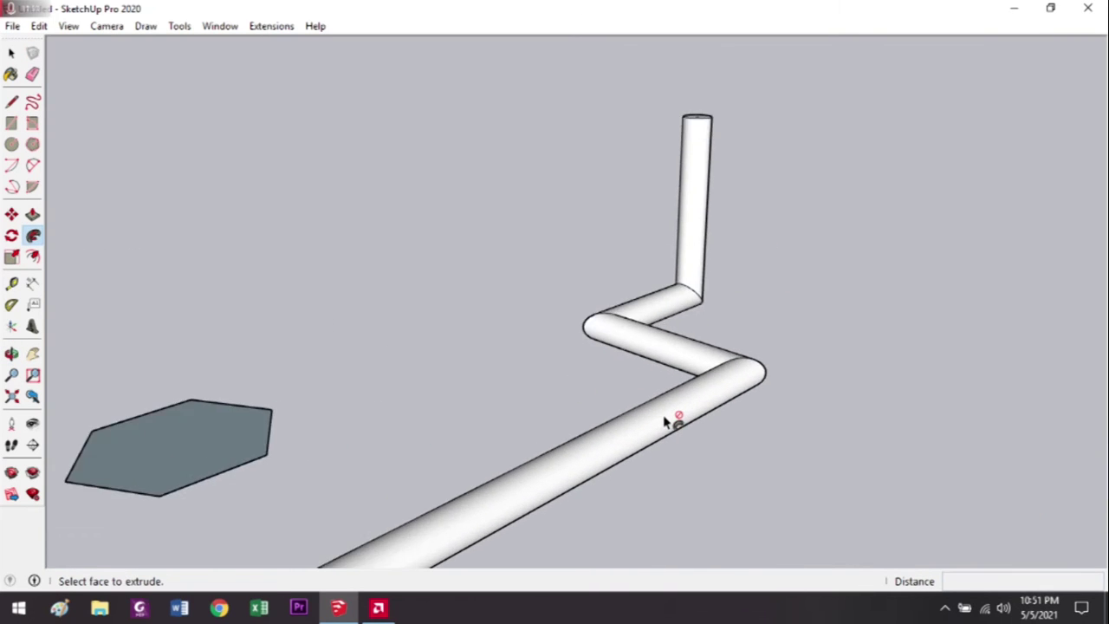
{"action": "scroll", "coordinate": [666, 422], "scroll_direction": "down", "scroll_amount": 3}
{"action": "middle_click_drag", "start_coordinate": [656, 441], "coordinate": [768, 334]}
{"action": "scroll", "coordinate": [649, 304], "scroll_direction": "up", "scroll_amount": 2}
{"action": "scroll", "coordinate": [649, 304], "scroll_direction": "down", "scroll_amount": 5}
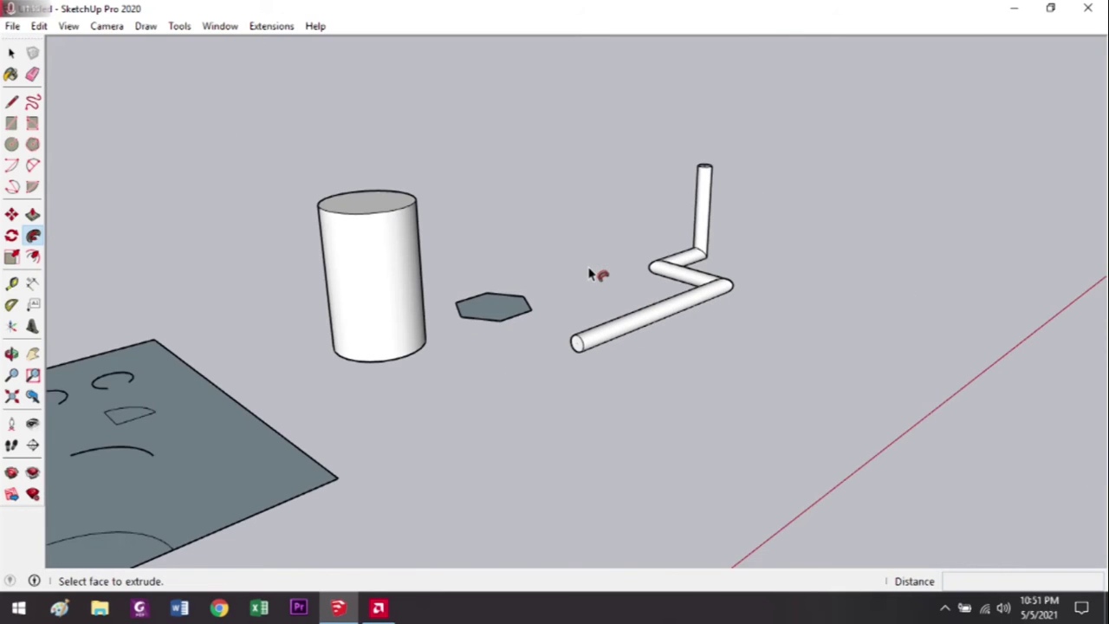
Try to scale the whole 3D box uniformly about its centre to about 0.86 from its front-right top corner.
{"action": "key", "text": "space"}
{"action": "middle_click_drag", "start_coordinate": [531, 232], "coordinate": [243, 334]}
{"action": "left_click", "coordinate": [11, 257]}
{"action": "middle_click_drag", "start_coordinate": [433, 312], "coordinate": [674, 295]}
{"action": "key", "text": "space"}
{"action": "left_click", "coordinate": [563, 251]}
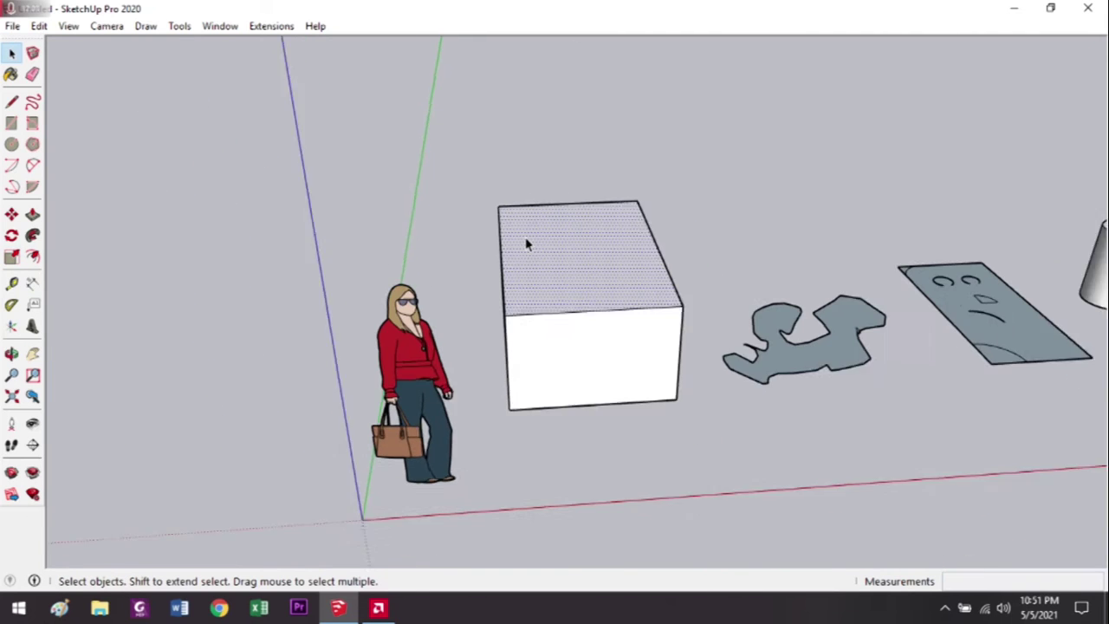
{"action": "middle_click_drag", "start_coordinate": [525, 237], "coordinate": [461, 170]}
{"action": "left_click_drag", "start_coordinate": [462, 170], "coordinate": [700, 416]}
{"action": "middle_click_drag", "start_coordinate": [557, 295], "coordinate": [99, 342]}
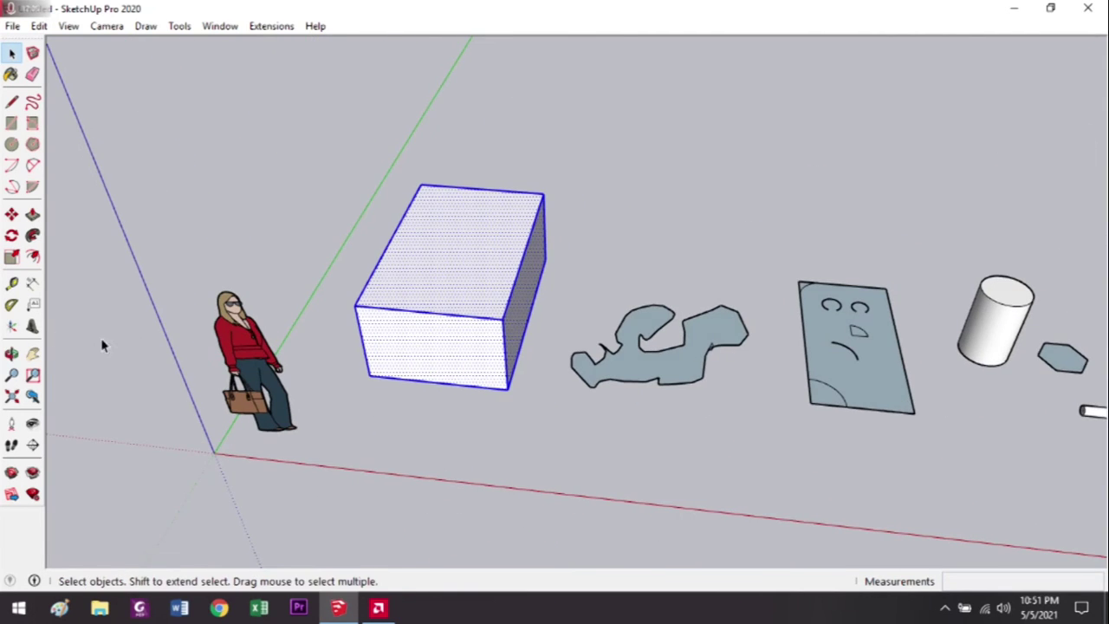
{"action": "left_click", "coordinate": [12, 257]}
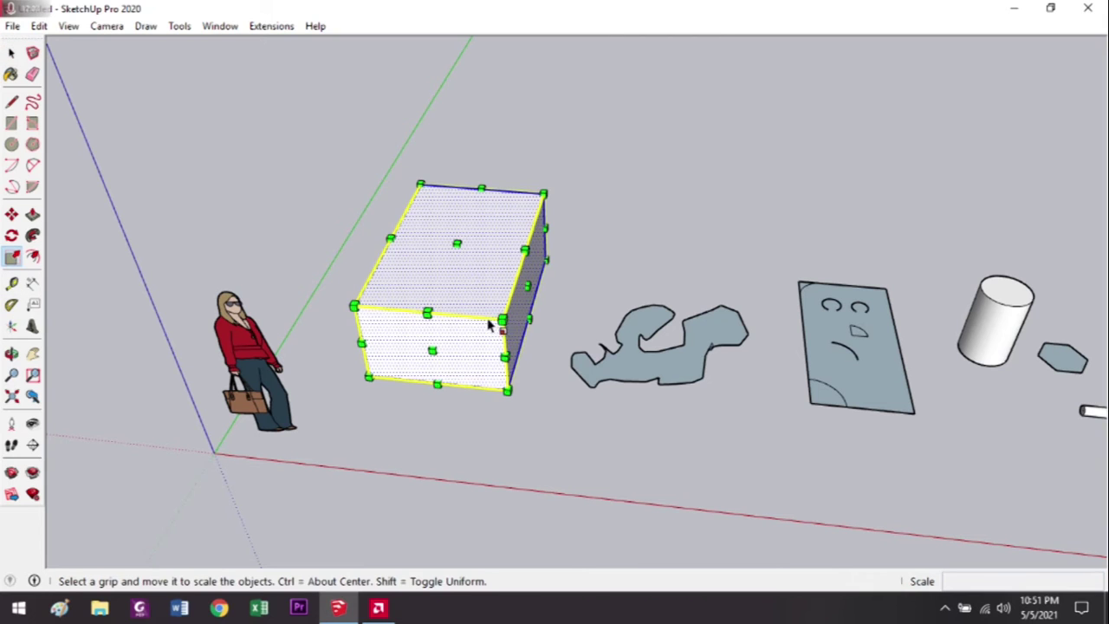
{"action": "mouse_move", "coordinate": [502, 320]}
{"action": "left_mouse_down"}
{"action": "mouse_move", "coordinate": [642, 452]}
{"action": "mouse_move", "coordinate": [477, 295]}
{"action": "mouse_move", "coordinate": [460, 300]}
{"action": "mouse_move", "coordinate": [550, 364]}
{"action": "mouse_move", "coordinate": [489, 308]}
{"action": "left_mouse_up"}
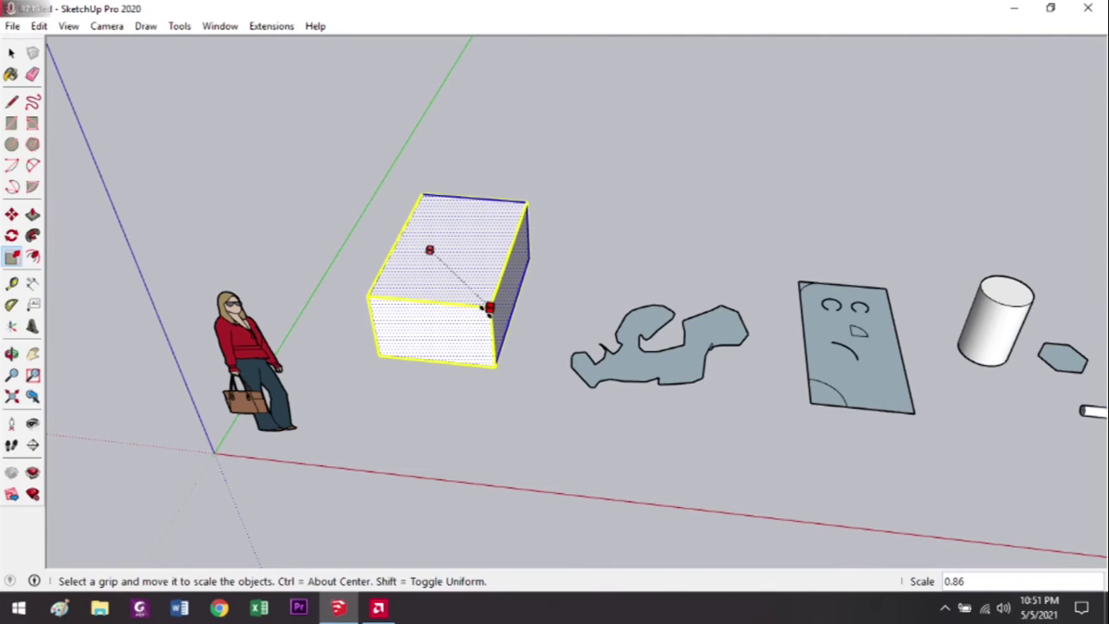
{"action": "key", "text": "Escape"}
{"action": "key", "text": "space"}
{"action": "left_click", "coordinate": [322, 232]}
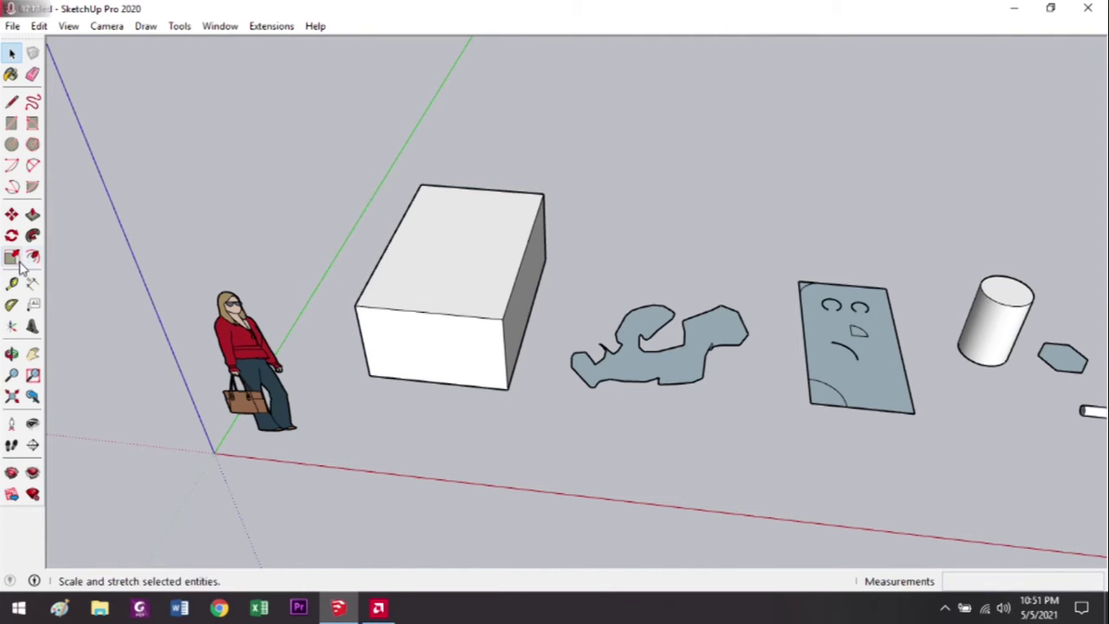
Offset the outline of the 3D box's top face outward to form an overhanging border around it.
{"action": "left_click", "coordinate": [32, 257]}
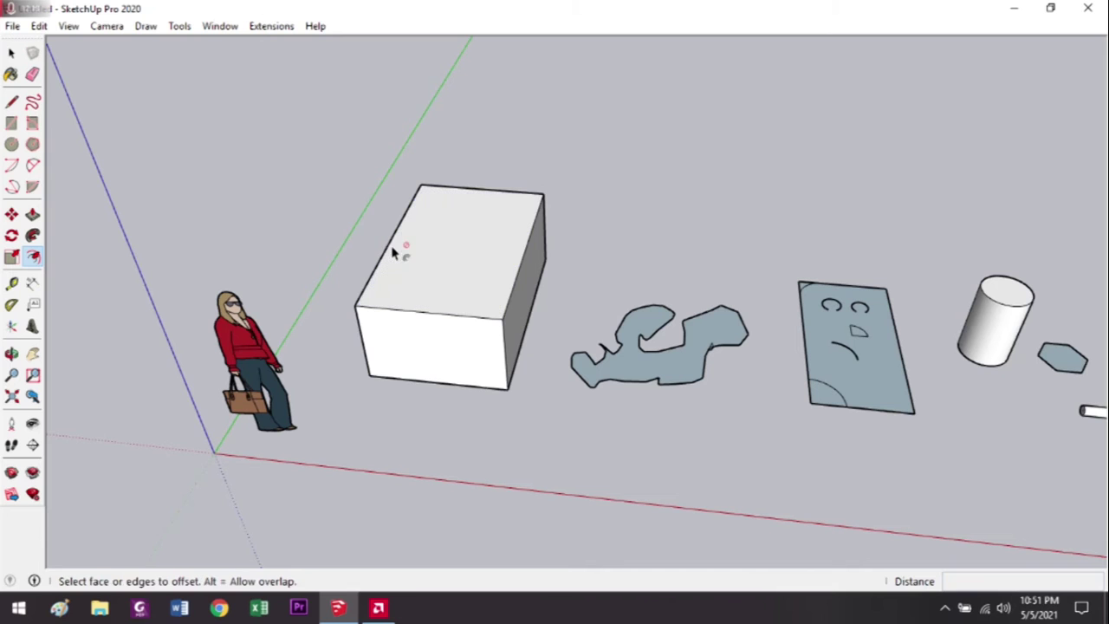
{"action": "scroll", "coordinate": [394, 262], "scroll_direction": "up", "scroll_amount": 2}
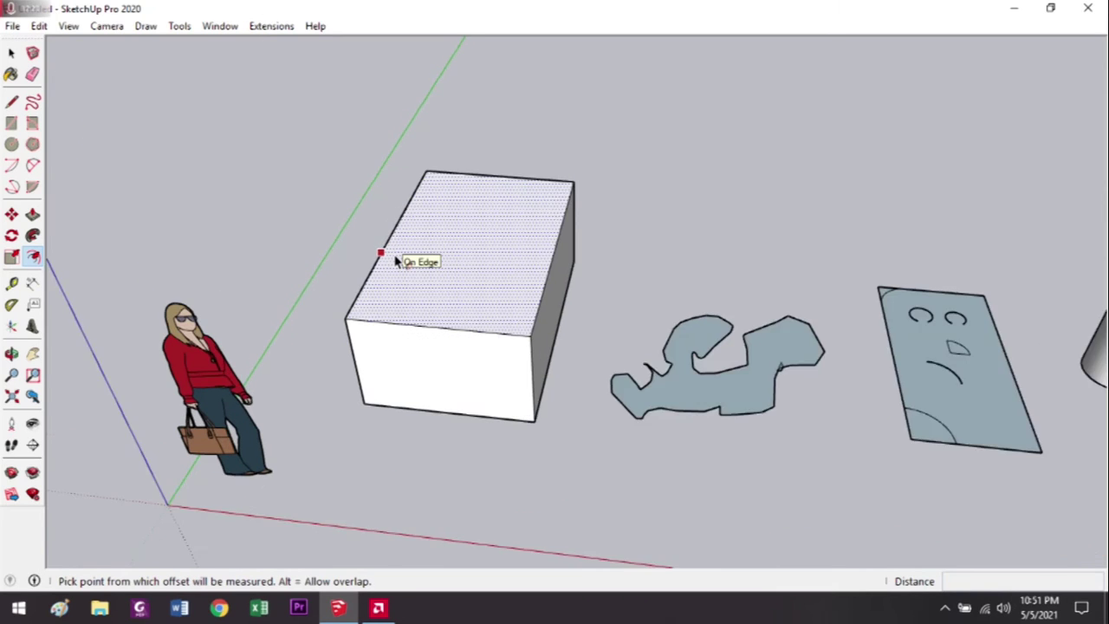
{"action": "left_click", "coordinate": [391, 259]}
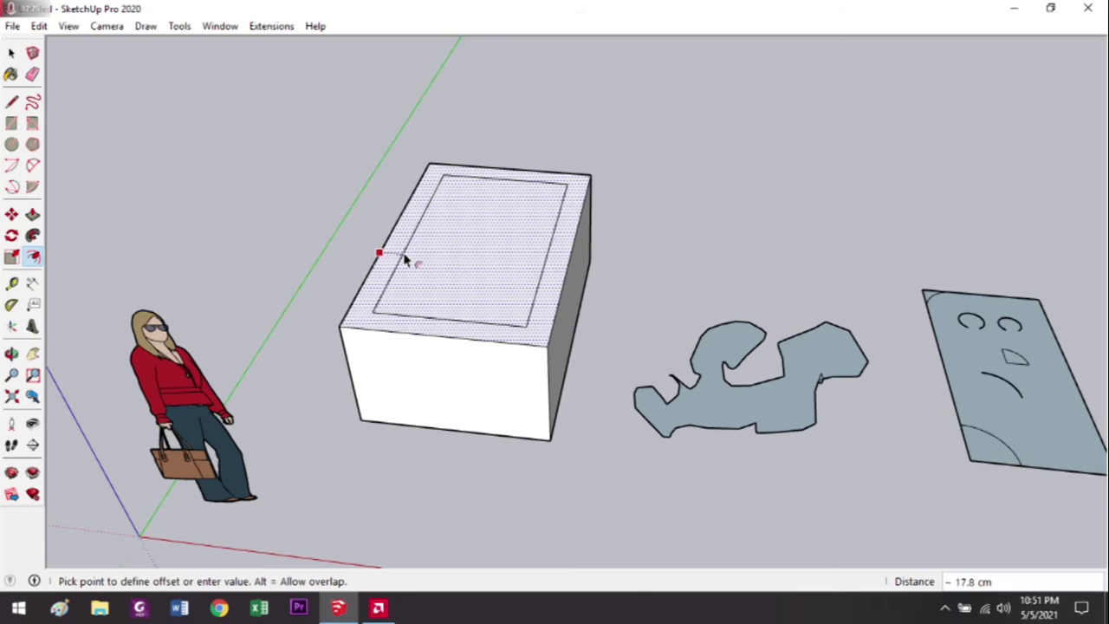
{"action": "left_click", "coordinate": [351, 258]}
Offset the original rectangle on the box's top face inward by about 23 cm to form a smaller inner rectangle.
{"action": "scroll", "coordinate": [464, 279], "scroll_direction": "up", "scroll_amount": 2}
{"action": "left_click", "coordinate": [332, 266]}
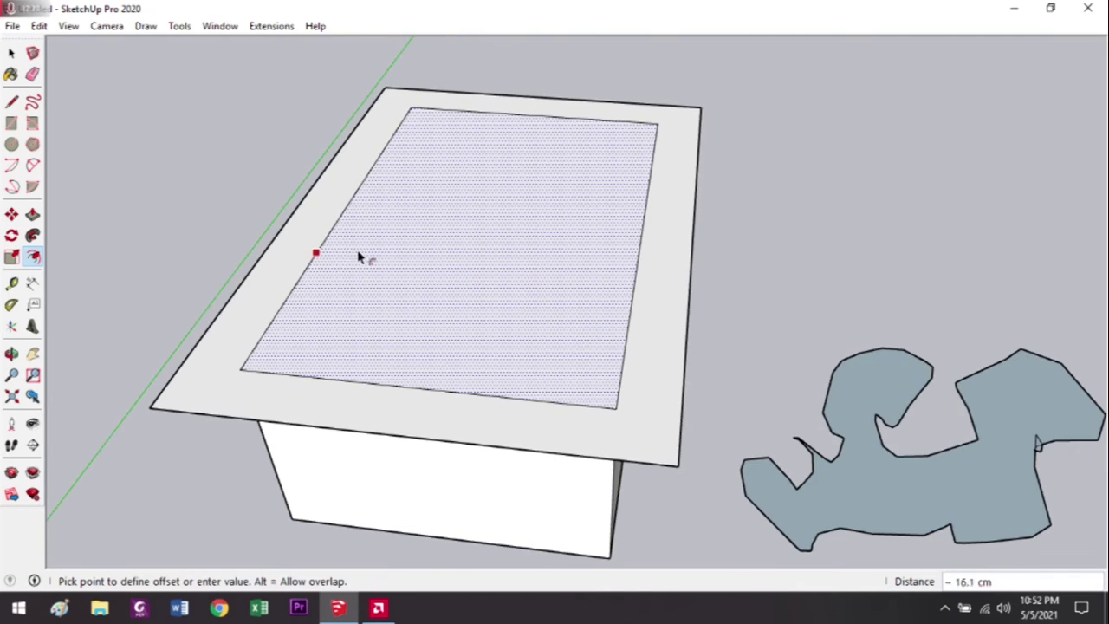
{"action": "left_click", "coordinate": [372, 260]}
{"action": "scroll", "coordinate": [425, 305], "scroll_direction": "down", "scroll_amount": 6}
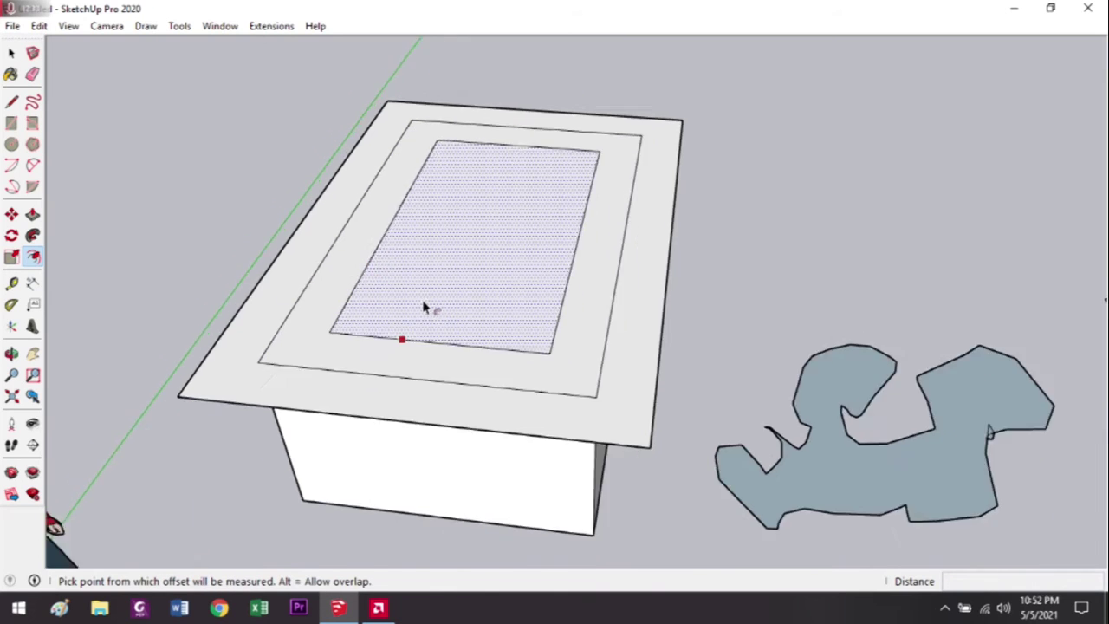
Place four parallel Tape Measure guides across the box's top, starting from the middle rectangle's front edge, with the third about 41 cm beyond the second.
{"action": "left_click", "coordinate": [12, 283]}
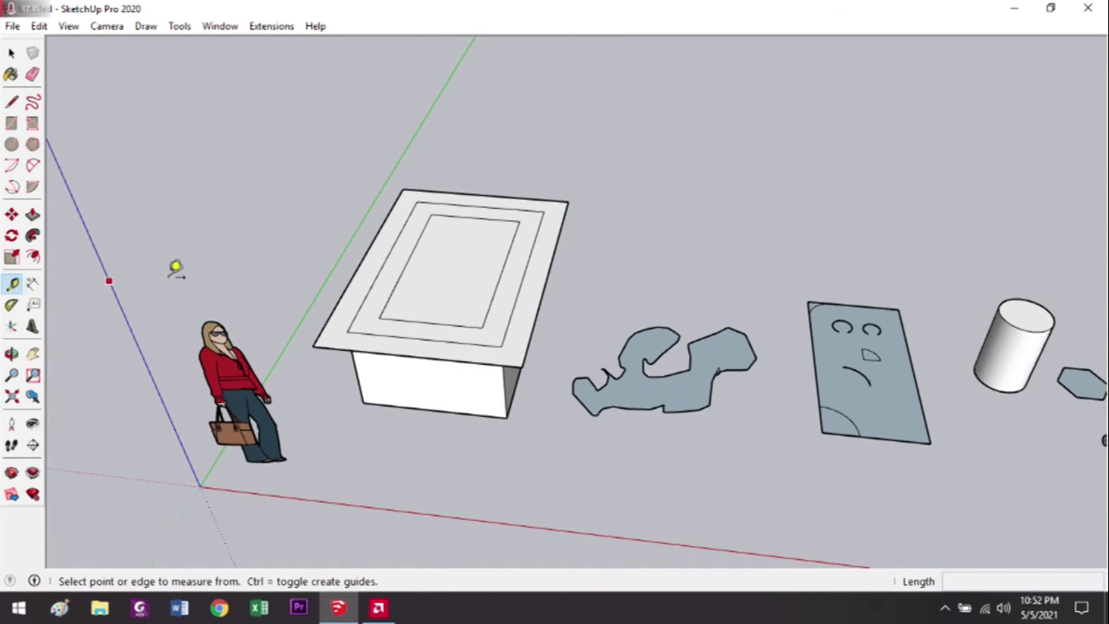
{"action": "scroll", "coordinate": [545, 277], "scroll_direction": "up", "scroll_amount": 3}
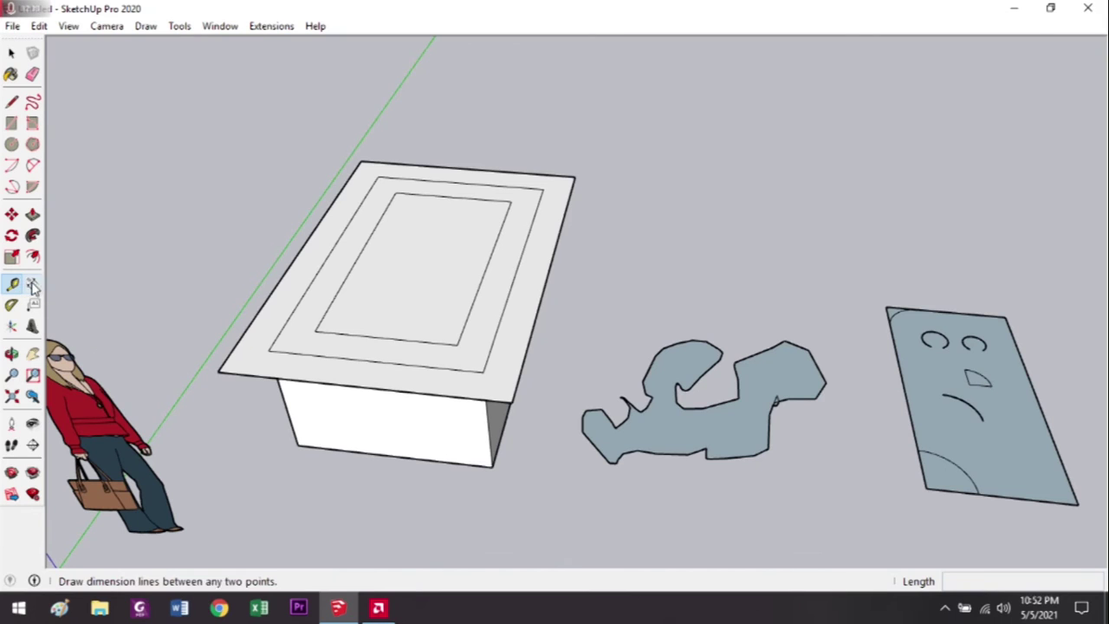
{"action": "left_click", "coordinate": [393, 363]}
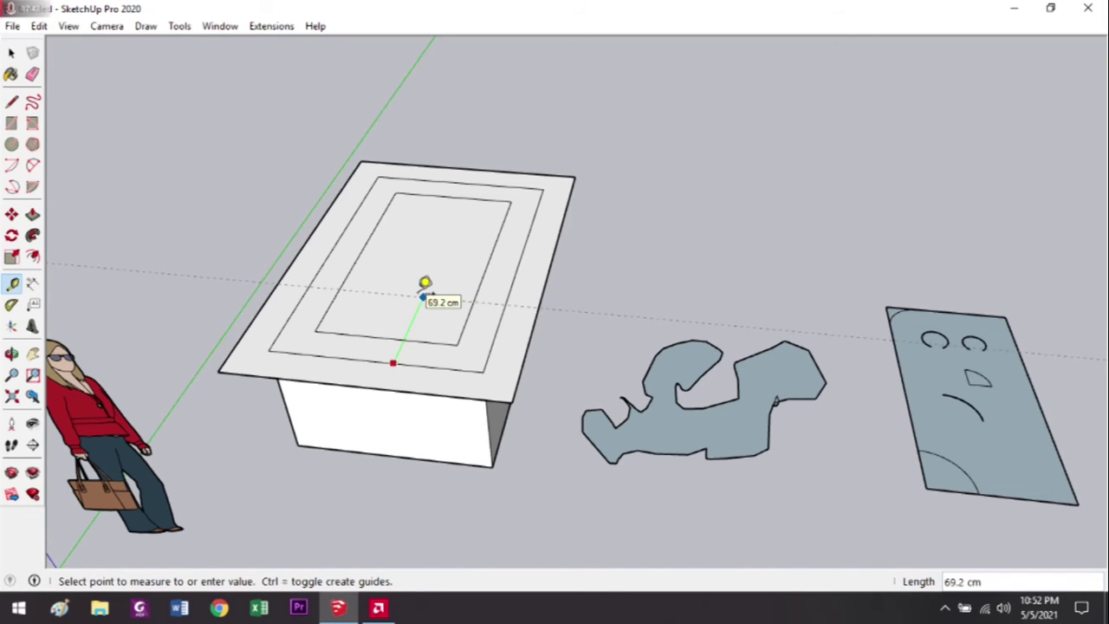
{"action": "left_click", "coordinate": [425, 286]}
{"action": "left_click", "coordinate": [431, 299]}
{"action": "left_click", "coordinate": [449, 270]}
{"action": "left_click", "coordinate": [454, 274]}
{"action": "left_click", "coordinate": [471, 230]}
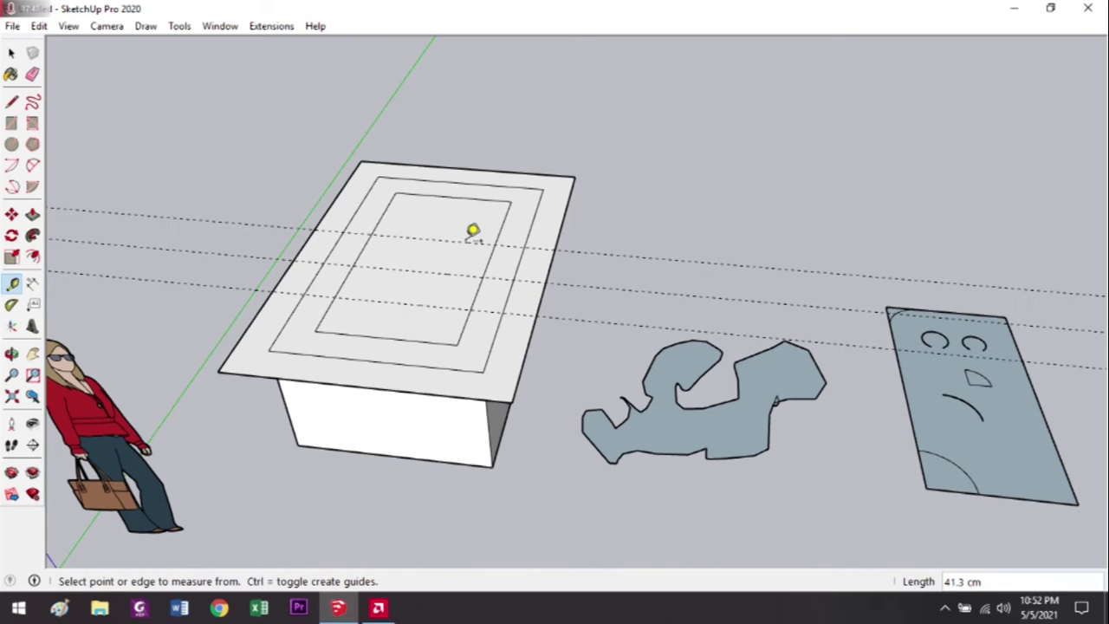
{"action": "left_click", "coordinate": [472, 240]}
{"action": "left_click", "coordinate": [483, 206]}
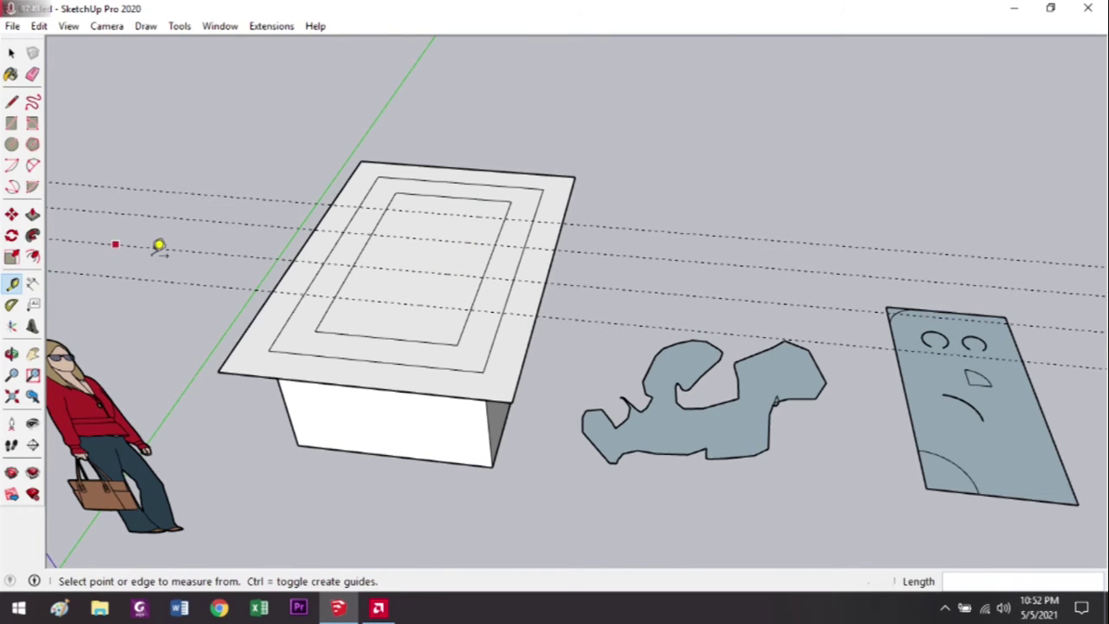
Dimension the right long side of the innermost rectangle, placing the dimension line outside the box's top face.
{"action": "middle_click_drag", "start_coordinate": [428, 243], "coordinate": [486, 403]}
{"action": "scroll", "coordinate": [453, 322], "scroll_direction": "up", "scroll_amount": 3}
{"action": "scroll", "coordinate": [456, 334], "scroll_direction": "down", "scroll_amount": 2}
{"action": "scroll", "coordinate": [341, 379], "scroll_direction": "up", "scroll_amount": 3}
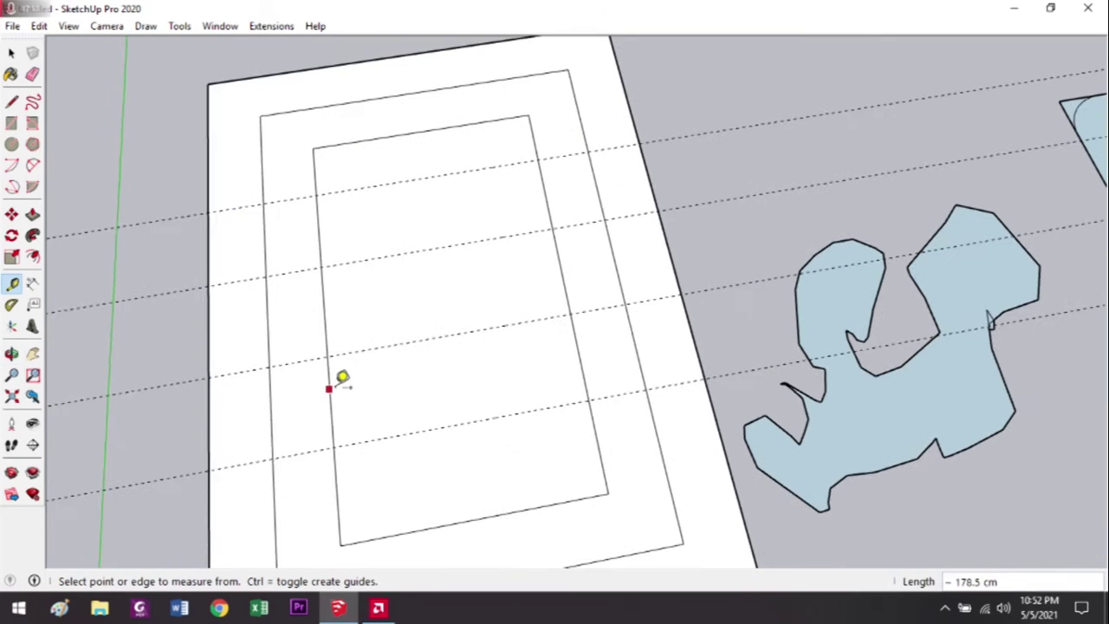
{"action": "left_click", "coordinate": [33, 284]}
{"action": "scroll", "coordinate": [260, 297], "scroll_direction": "down", "scroll_amount": 3}
{"action": "scroll", "coordinate": [429, 213], "scroll_direction": "up", "scroll_amount": 3}
{"action": "left_click", "coordinate": [394, 167]}
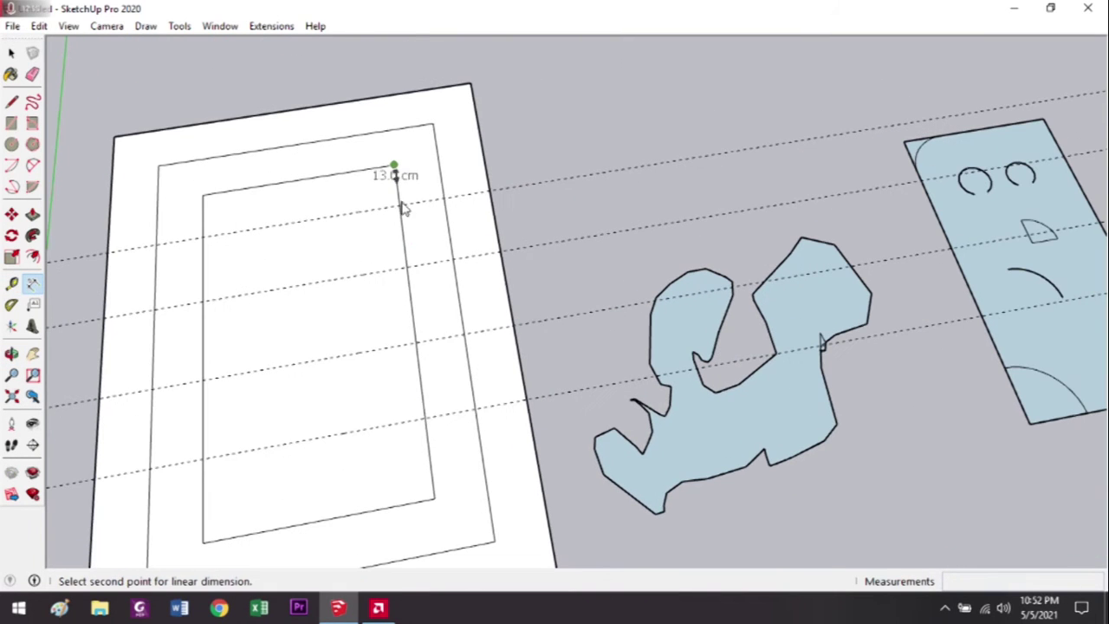
{"action": "left_click", "coordinate": [434, 498]}
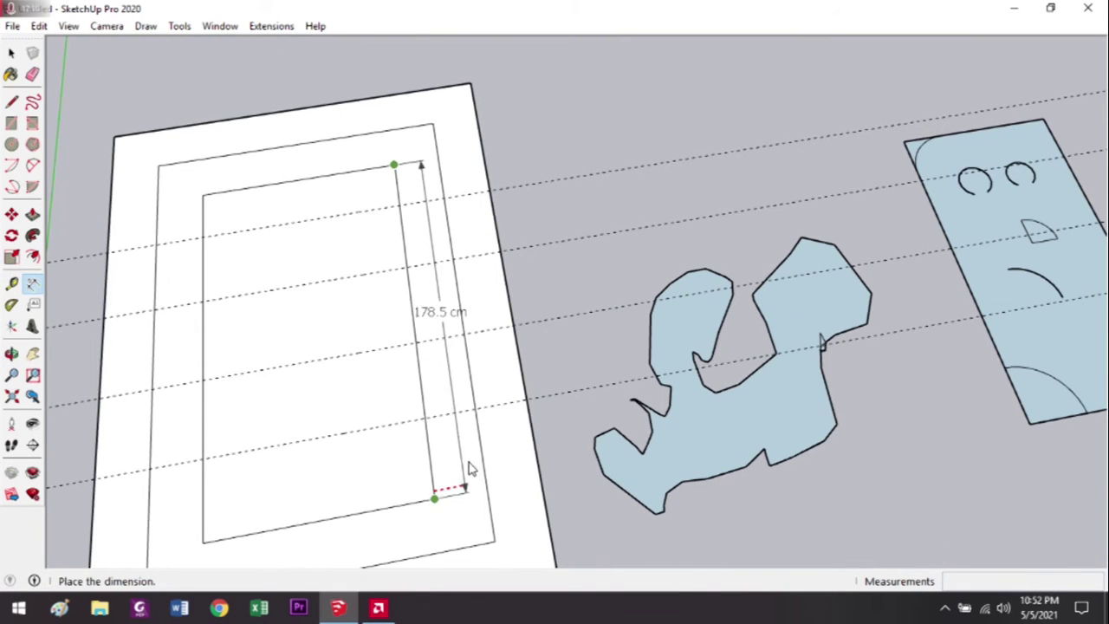
{"action": "left_click", "coordinate": [560, 431]}
Dimension the right long side of the middle rectangle, placing the dimension line beyond the existing dimension.
{"action": "left_click", "coordinate": [434, 124]}
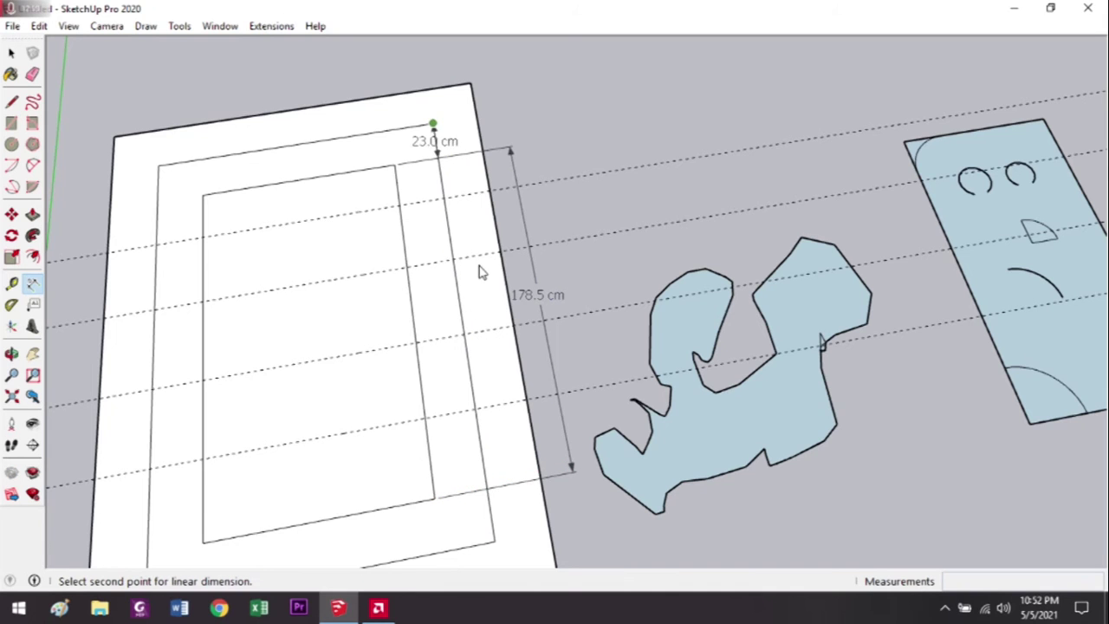
{"action": "scroll", "coordinate": [511, 434], "scroll_direction": "down", "scroll_amount": 2}
{"action": "left_click", "coordinate": [500, 481]}
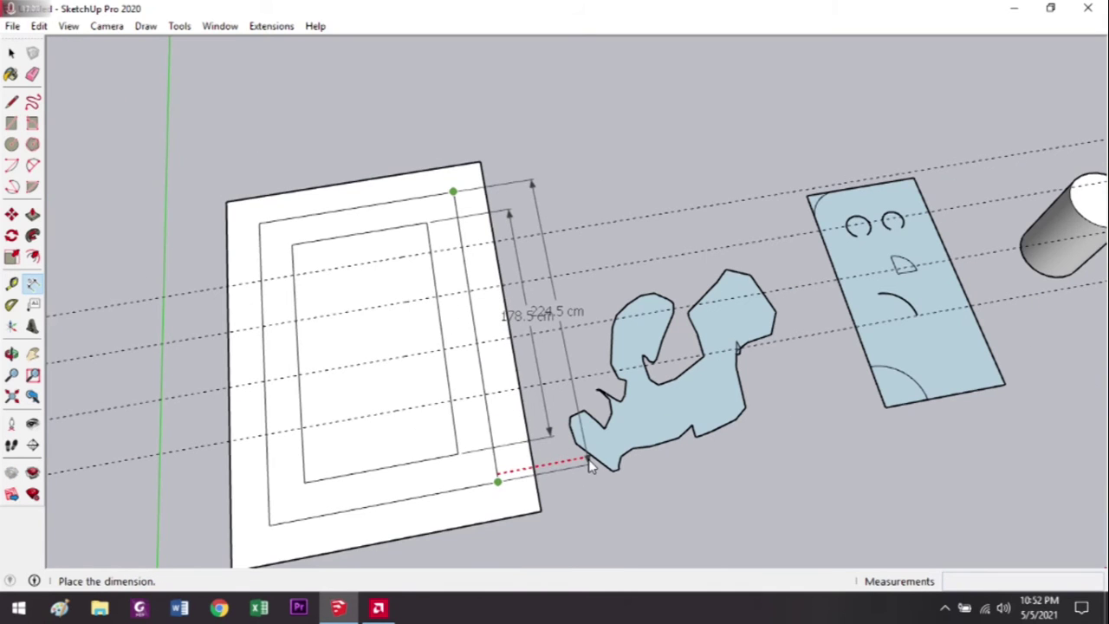
{"action": "left_click", "coordinate": [569, 456]}
{"action": "scroll", "coordinate": [515, 313], "scroll_direction": "up", "scroll_amount": 4}
{"action": "scroll", "coordinate": [515, 314], "scroll_direction": "down", "scroll_amount": 3}
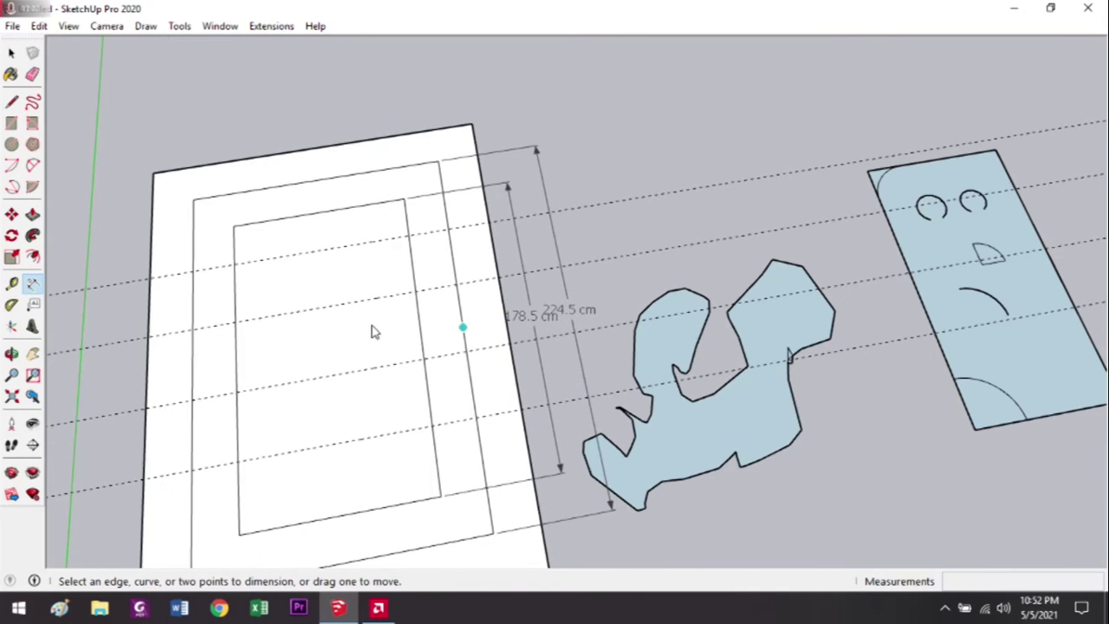
Create a Protractor guide line at 45 degrees to the front edge from the front-left corner of the box's overhanging top.
{"action": "left_click", "coordinate": [10, 308]}
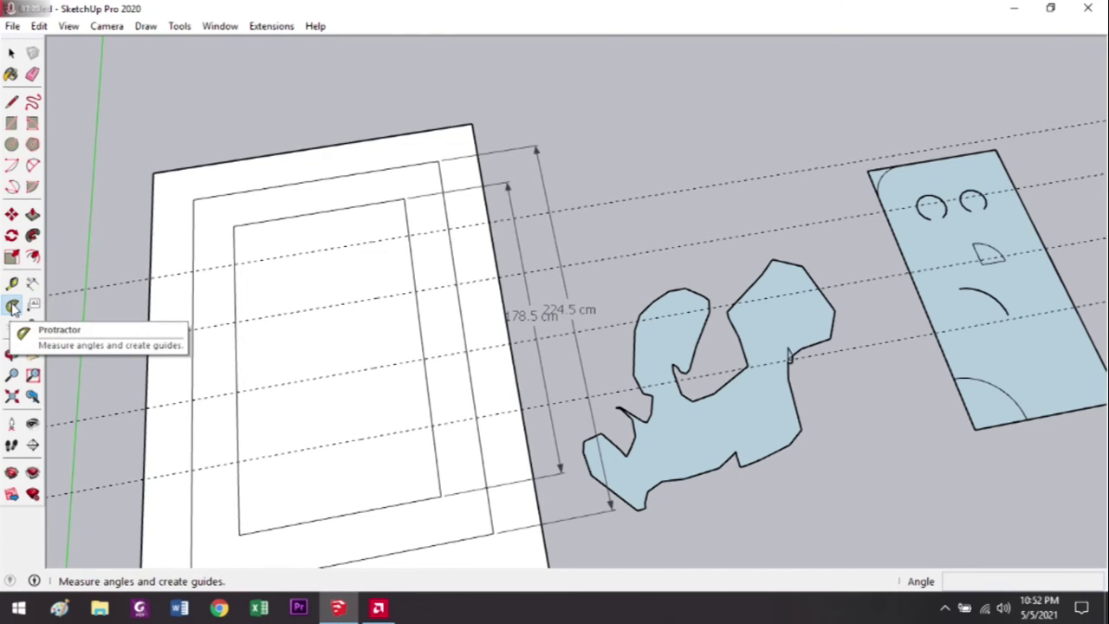
{"action": "scroll", "coordinate": [496, 395], "scroll_direction": "down", "scroll_amount": 2}
{"action": "scroll", "coordinate": [448, 412], "scroll_direction": "up", "scroll_amount": 2}
{"action": "middle_click_drag", "start_coordinate": [369, 397], "coordinate": [549, 309]}
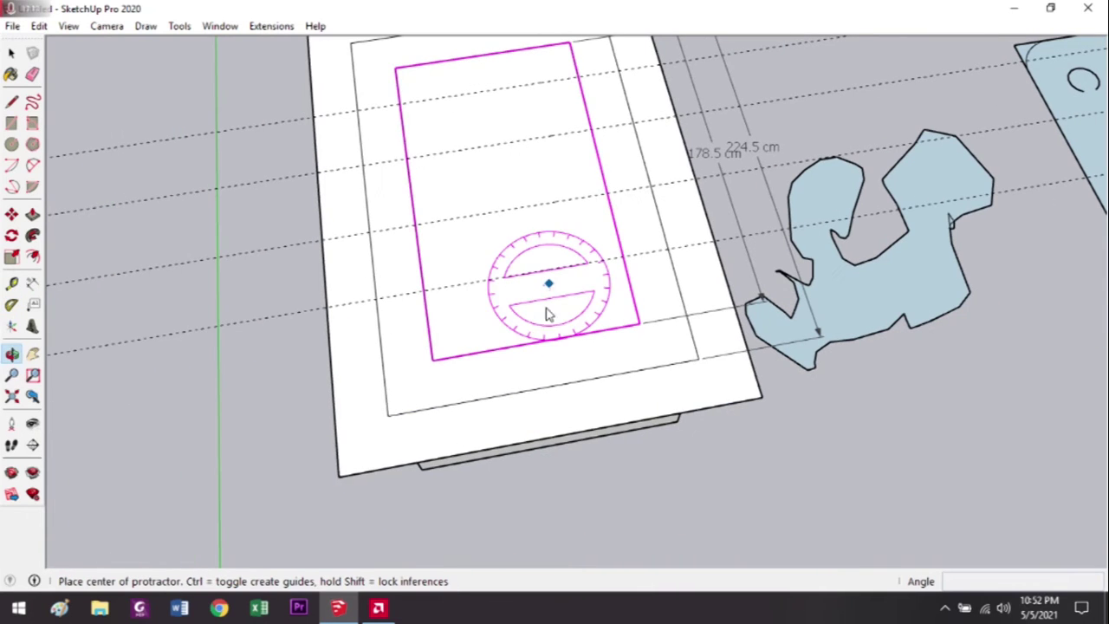
{"action": "left_click", "coordinate": [339, 476]}
{"action": "left_click", "coordinate": [439, 460]}
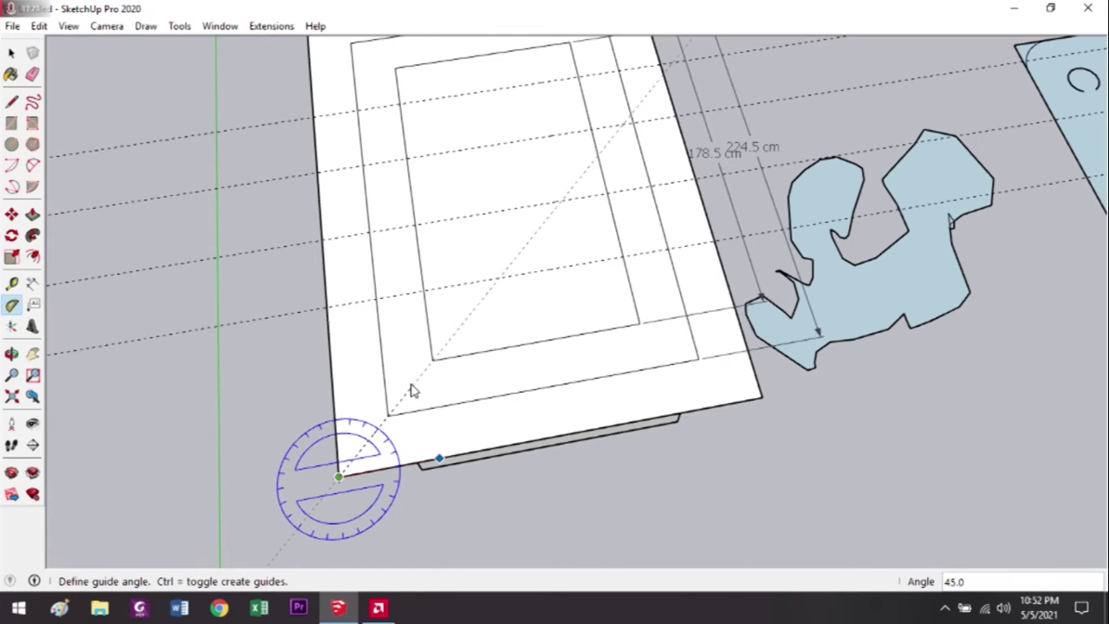
{"action": "left_click", "coordinate": [412, 390]}
{"action": "scroll", "coordinate": [425, 364], "scroll_direction": "down", "scroll_amount": 5}
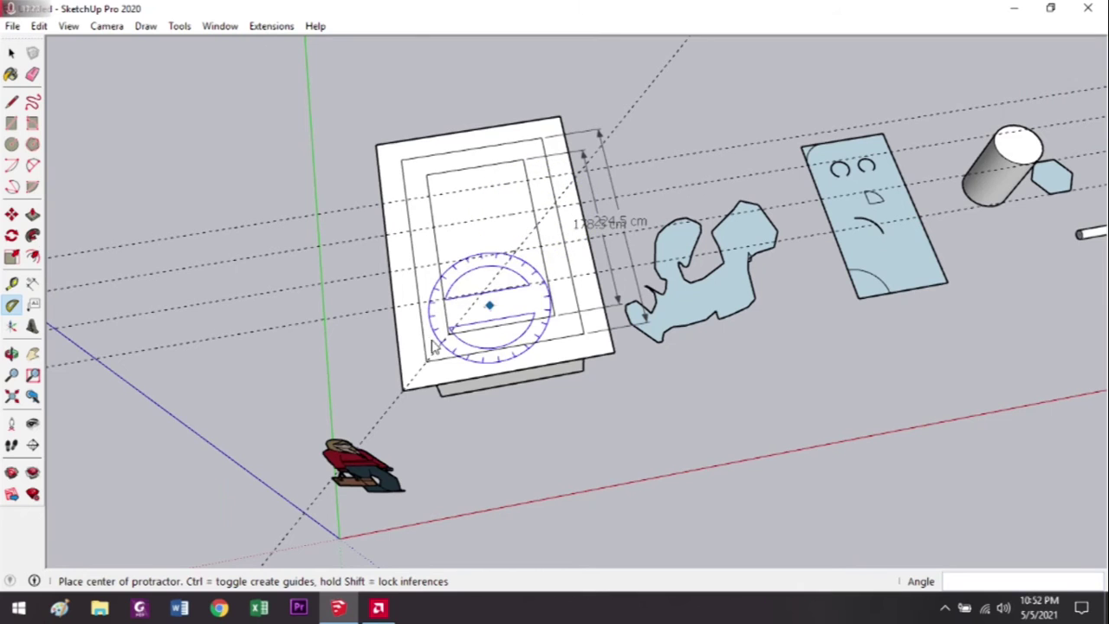
{"action": "key", "text": "space"}
{"action": "scroll", "coordinate": [446, 351], "scroll_direction": "up", "scroll_amount": 5}
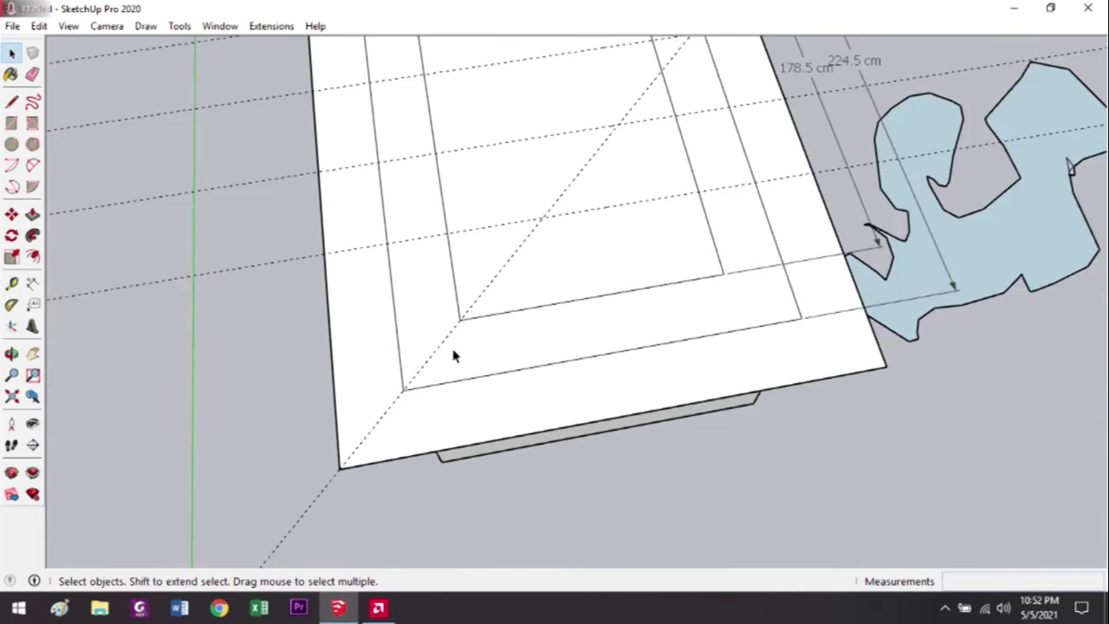
{"action": "scroll", "coordinate": [452, 356], "scroll_direction": "down", "scroll_amount": 3}
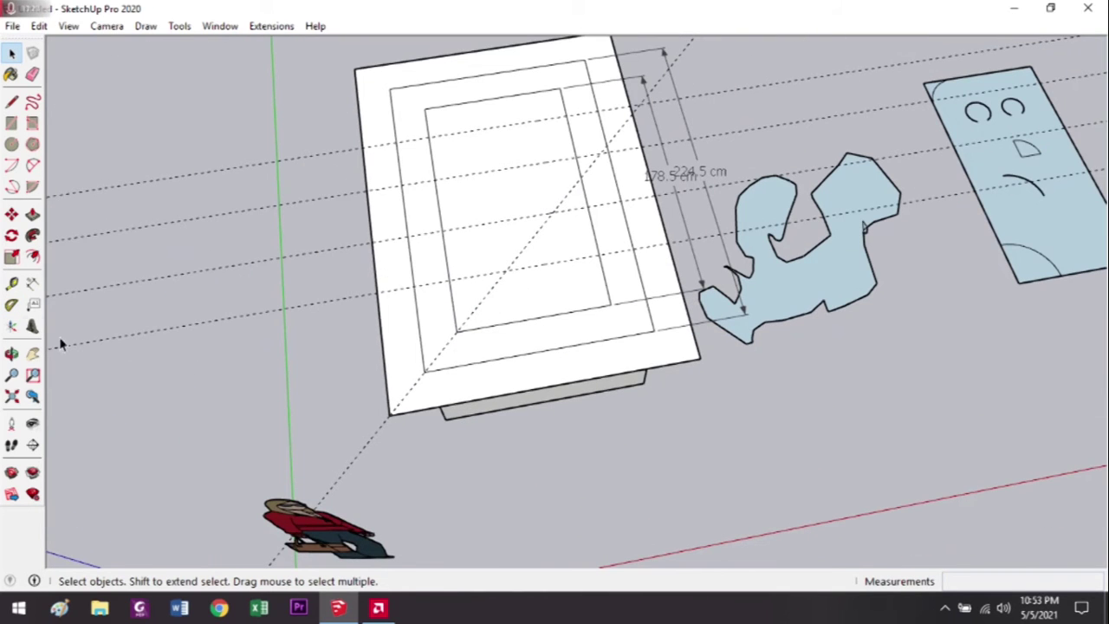
Add a leader text label reading "Garis A" to the front edge of the innermost rectangle.
{"action": "left_click", "coordinate": [32, 304]}
{"action": "scroll", "coordinate": [581, 331], "scroll_direction": "up", "scroll_amount": 3}
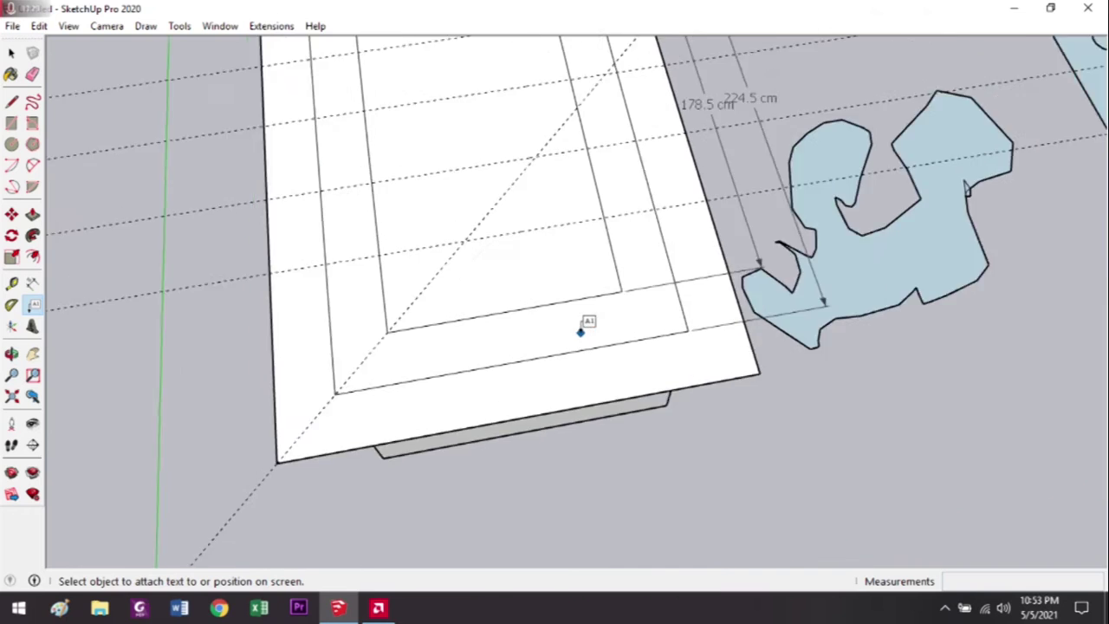
{"action": "left_click", "coordinate": [466, 307]}
{"action": "middle_click_drag", "start_coordinate": [471, 292], "coordinate": [482, 227]}
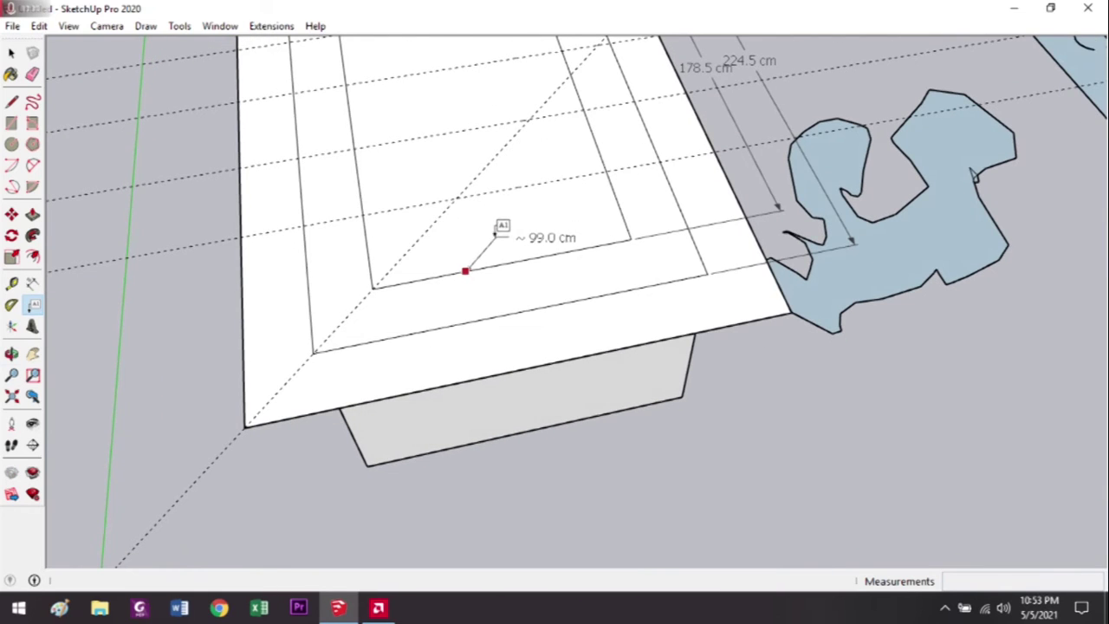
{"action": "left_click", "coordinate": [495, 232]}
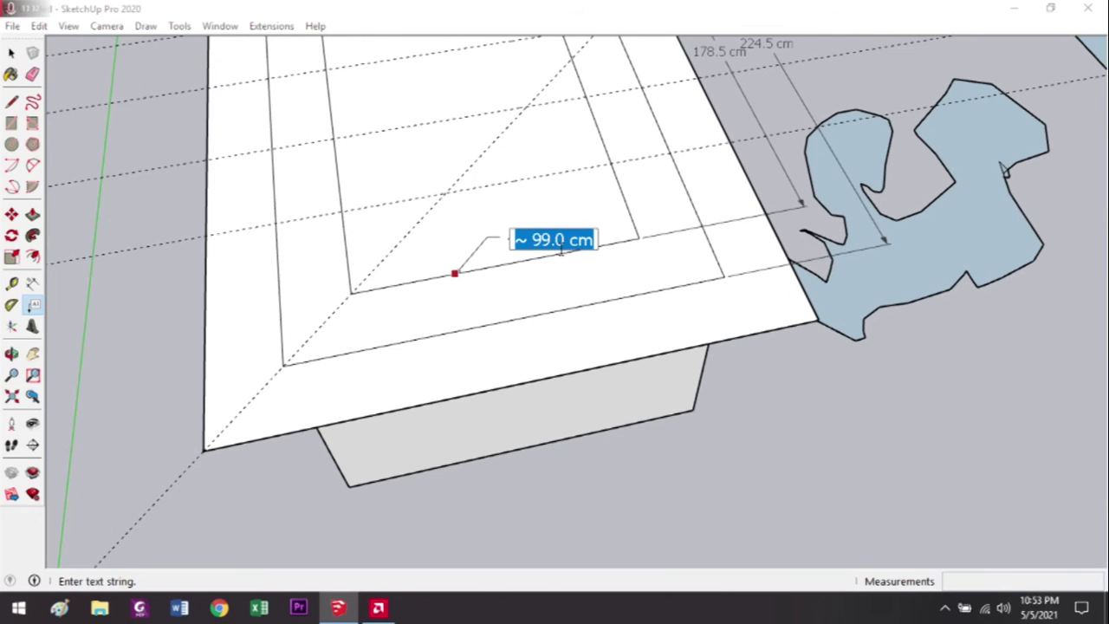
{"action": "type", "text": "Garis A"}
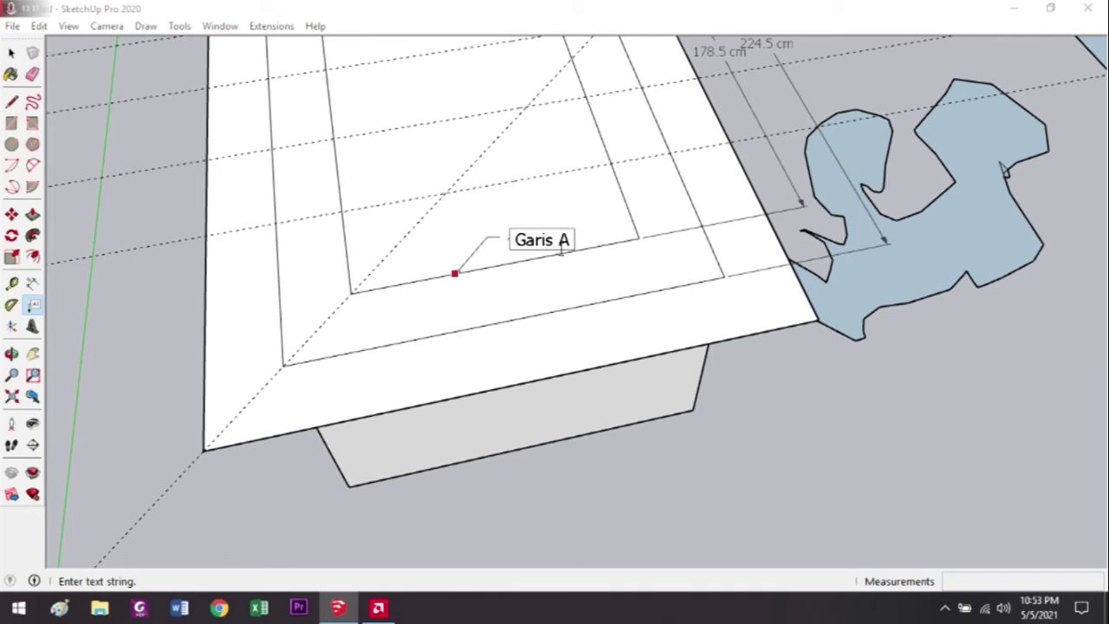
{"action": "left_click", "coordinate": [572, 288]}
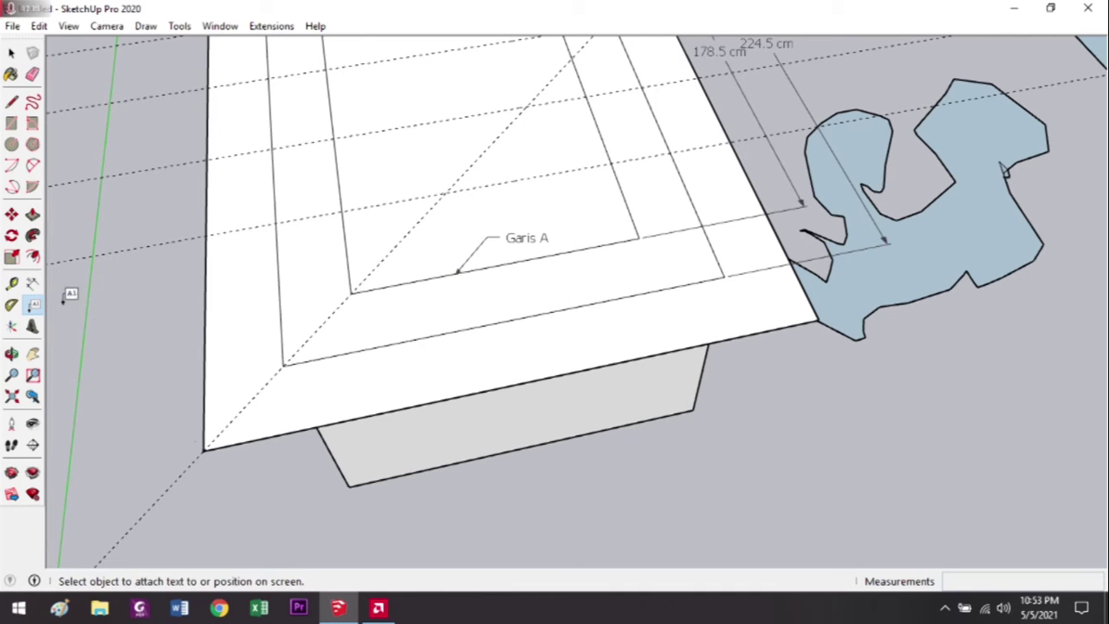
{"action": "left_click", "coordinate": [12, 328]}
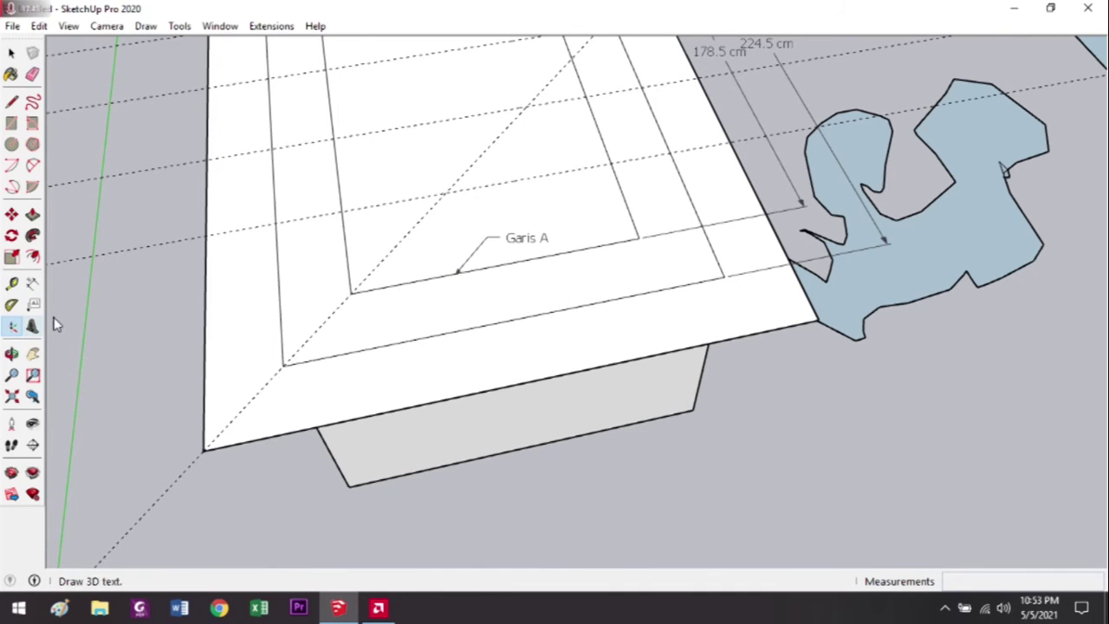
{"action": "scroll", "coordinate": [312, 277], "scroll_direction": "down", "scroll_amount": 5}
{"action": "scroll", "coordinate": [338, 312], "scroll_direction": "up", "scroll_amount": 5}
{"action": "left_click", "coordinate": [334, 424]}
{"action": "middle_click_drag", "start_coordinate": [347, 364], "coordinate": [351, 316]}
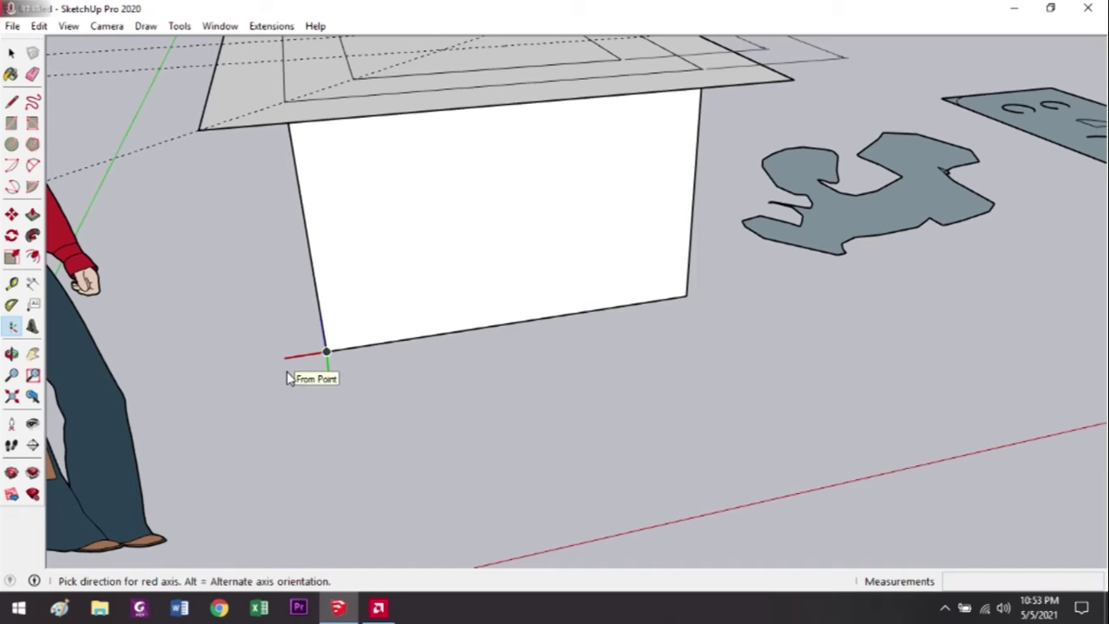
{"action": "key", "text": "Escape"}
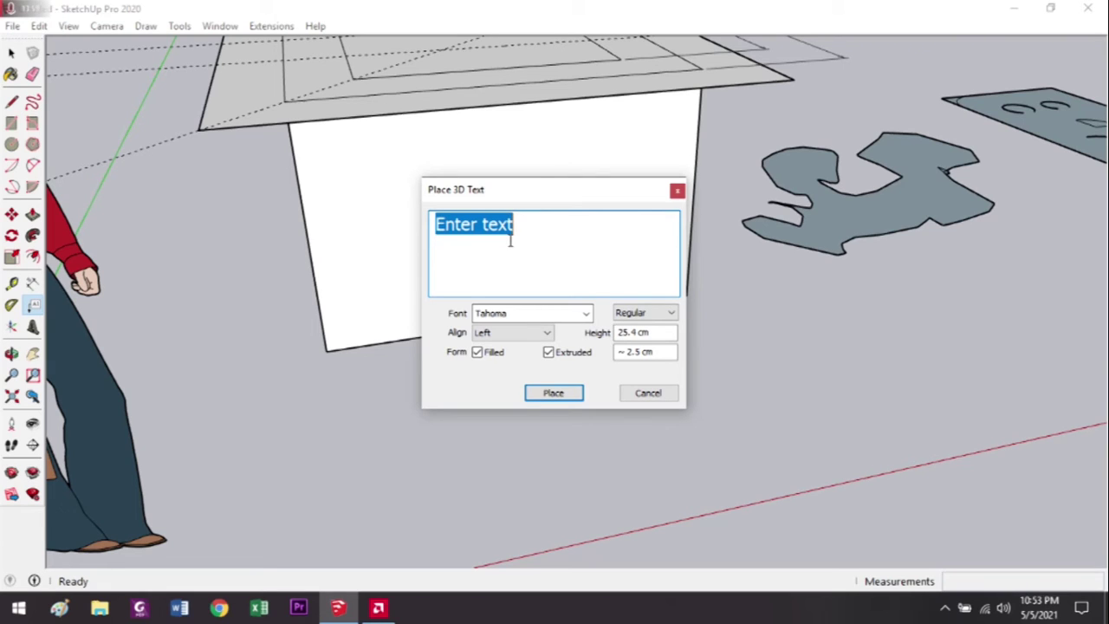
Create the 3D text "Sketch Up 2020", place it on the box's front face and deselect it.
{"action": "type", "text": "Sketch Up 2020"}
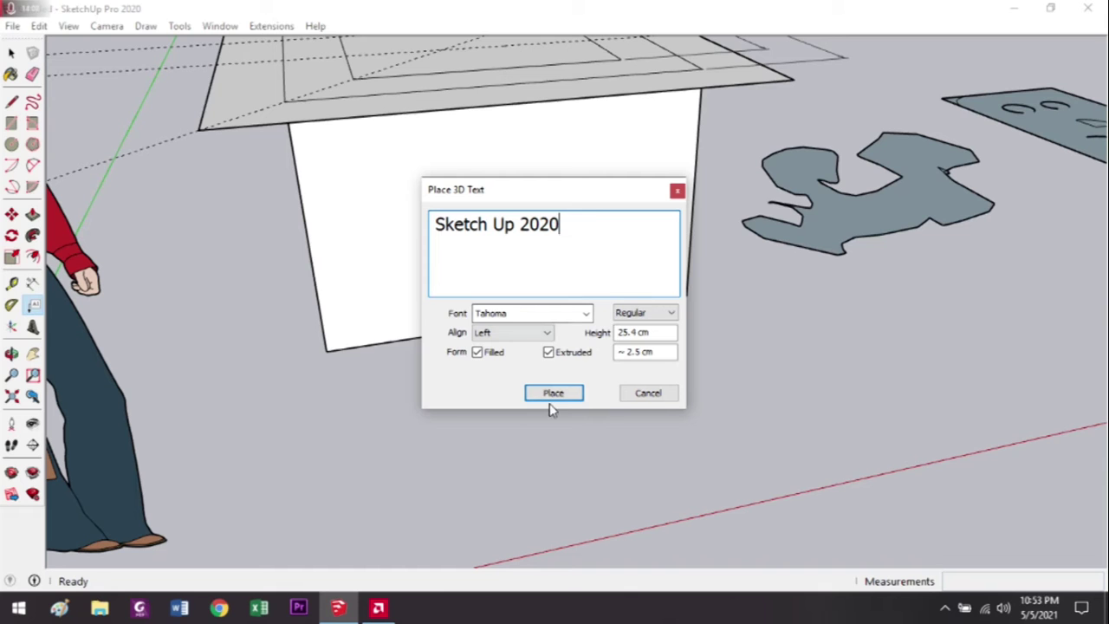
{"action": "left_click", "coordinate": [550, 399]}
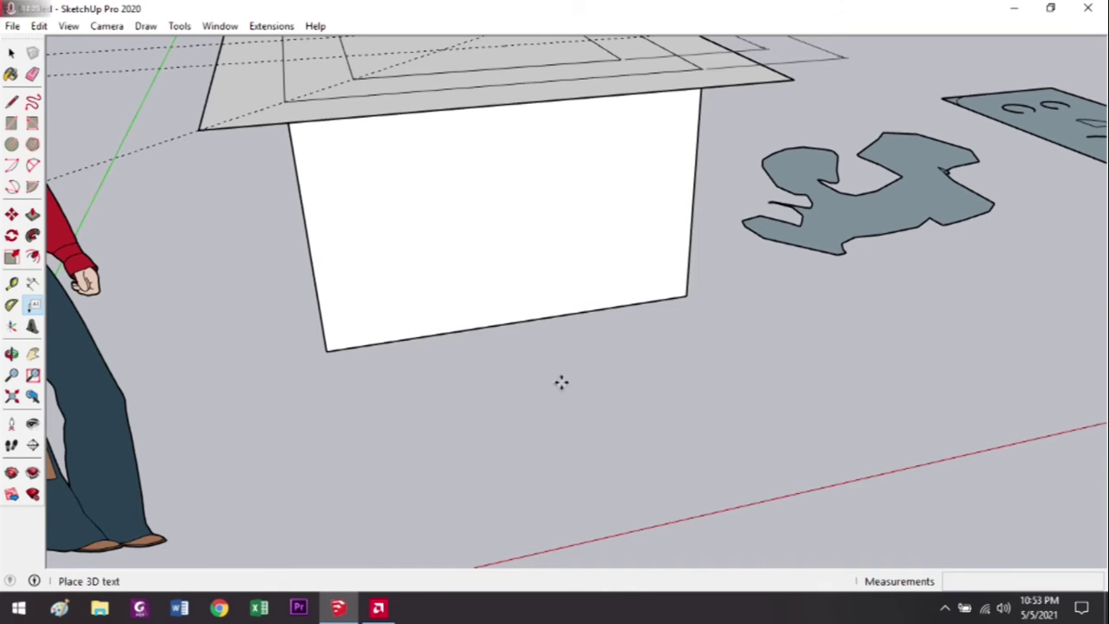
{"action": "left_click", "coordinate": [343, 255]}
{"action": "mouse_move", "coordinate": [597, 230]}
{"action": "middle_mouse_down"}
{"action": "mouse_move", "coordinate": [844, 196]}
{"action": "mouse_move", "coordinate": [395, 279]}
{"action": "middle_mouse_up"}
{"action": "scroll", "coordinate": [395, 279], "scroll_direction": "down", "scroll_amount": 2}
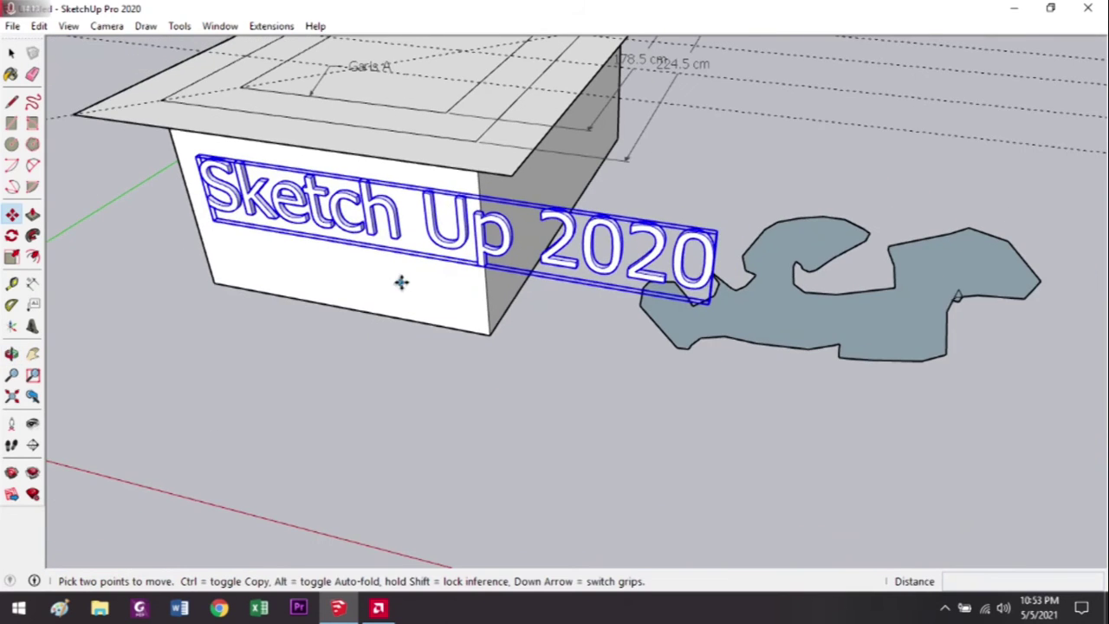
{"action": "scroll", "coordinate": [408, 317], "scroll_direction": "up", "scroll_amount": 2}
{"action": "key", "text": "space"}
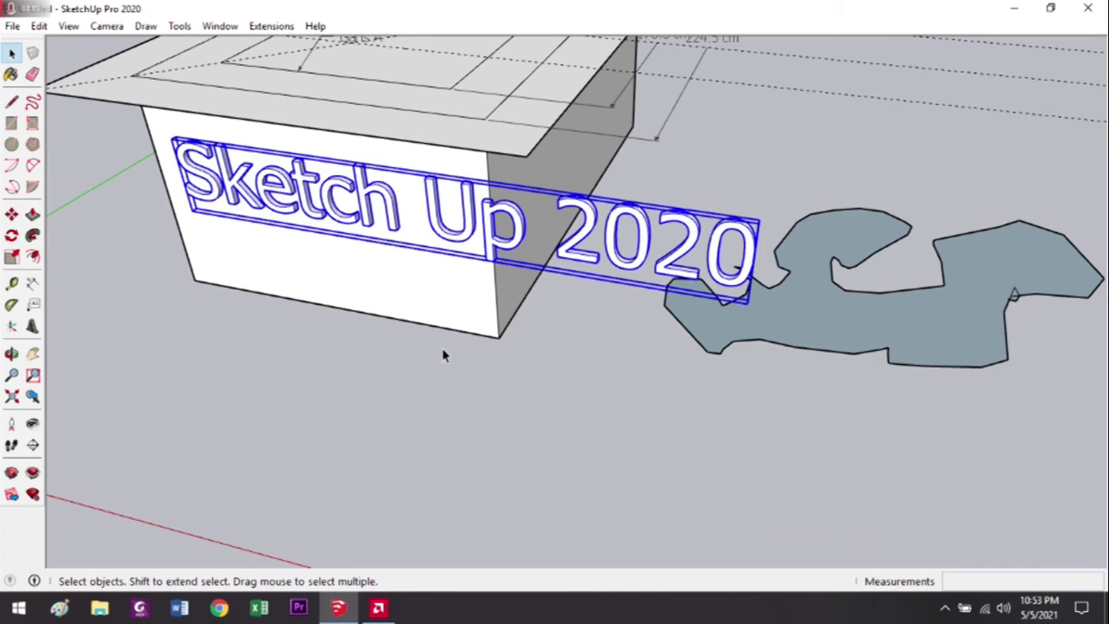
{"action": "left_click", "coordinate": [189, 355]}
{"action": "middle_click_drag", "start_coordinate": [137, 354], "coordinate": [104, 351]}
Orbit the camera around the box and its 3D text, and pan the view across the model.
{"action": "left_click", "coordinate": [11, 354]}
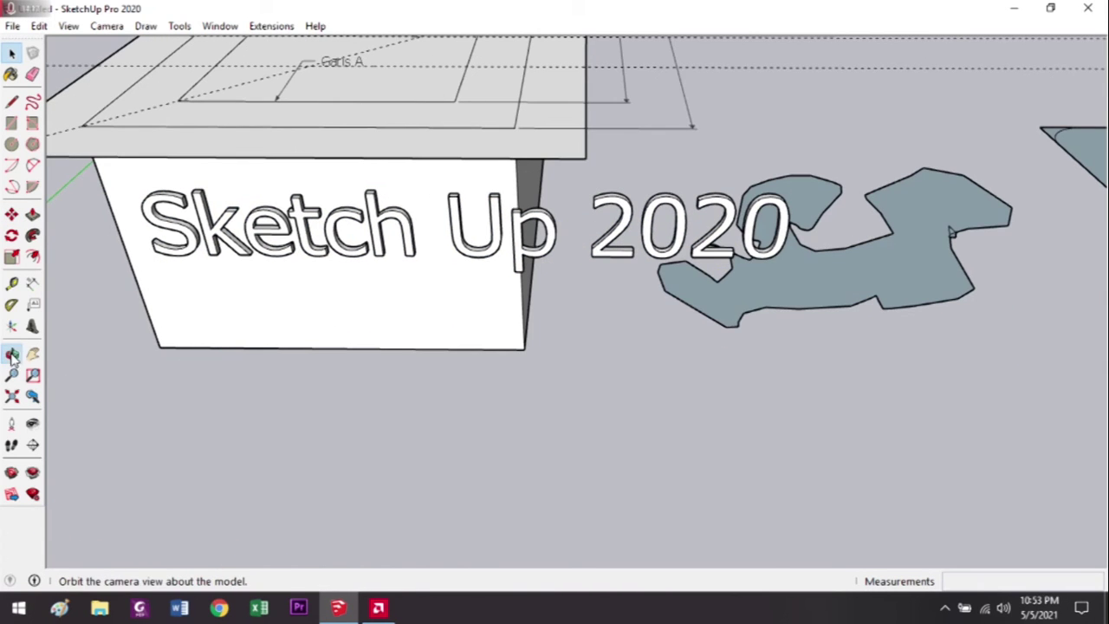
{"action": "left_click_drag", "start_coordinate": [408, 312], "coordinate": [402, 333]}
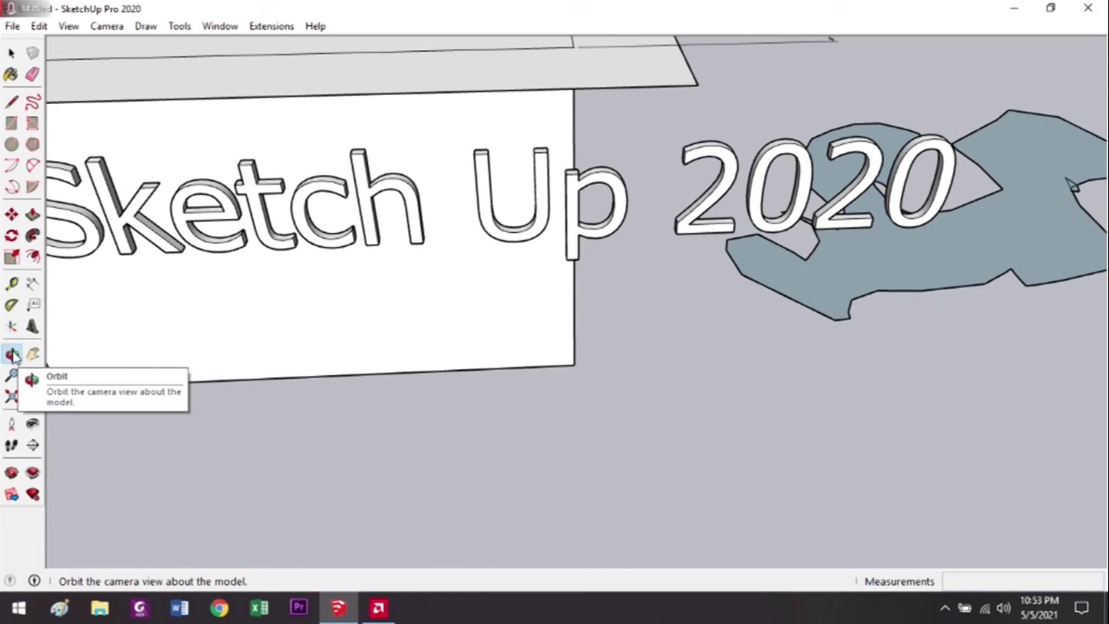
{"action": "key", "text": "space"}
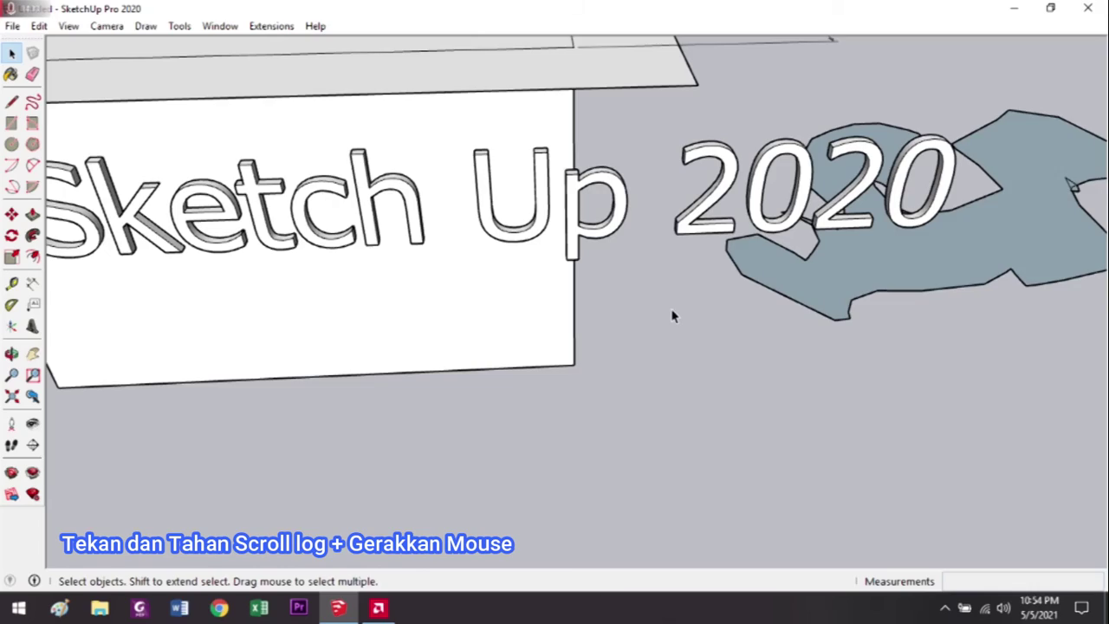
{"action": "mouse_move", "coordinate": [698, 318]}
{"action": "middle_mouse_down"}
{"action": "mouse_move", "coordinate": [587, 312]}
{"action": "mouse_move", "coordinate": [508, 263]}
{"action": "mouse_move", "coordinate": [528, 287]}
{"action": "mouse_move", "coordinate": [713, 331]}
{"action": "mouse_move", "coordinate": [674, 366]}
{"action": "mouse_move", "coordinate": [349, 298]}
{"action": "mouse_move", "coordinate": [779, 269]}
{"action": "mouse_move", "coordinate": [693, 303]}
{"action": "mouse_move", "coordinate": [629, 354]}
{"action": "mouse_move", "coordinate": [550, 337]}
{"action": "mouse_move", "coordinate": [548, 358]}
{"action": "middle_mouse_up"}
{"action": "scroll", "coordinate": [548, 359], "scroll_direction": "down", "scroll_amount": 1}
{"action": "left_click", "coordinate": [32, 353]}
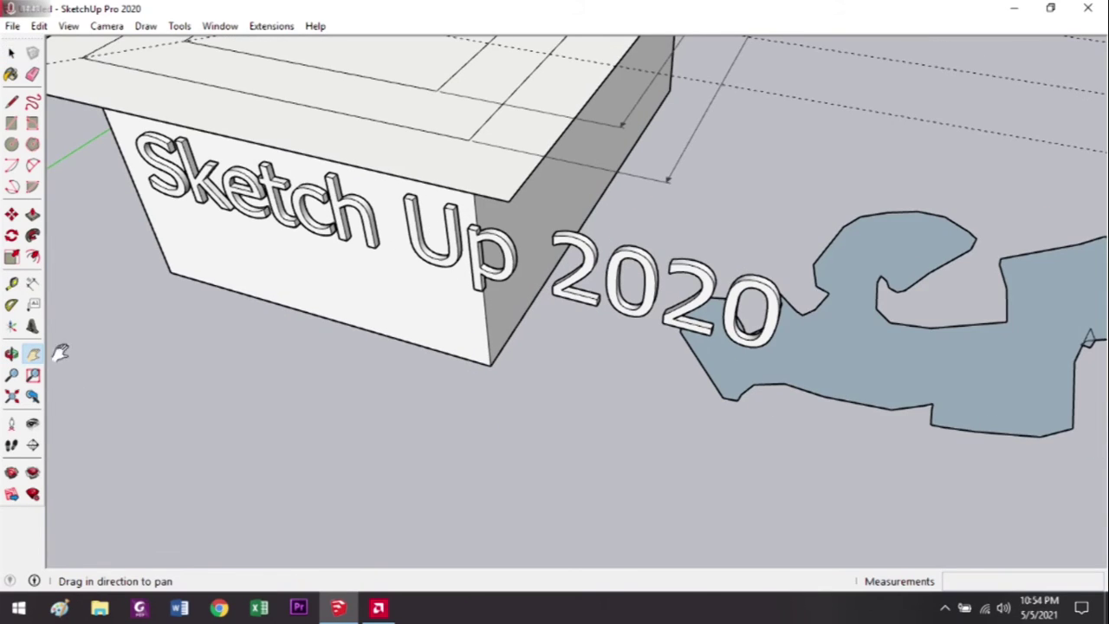
{"action": "left_click_drag", "start_coordinate": [383, 299], "coordinate": [525, 369]}
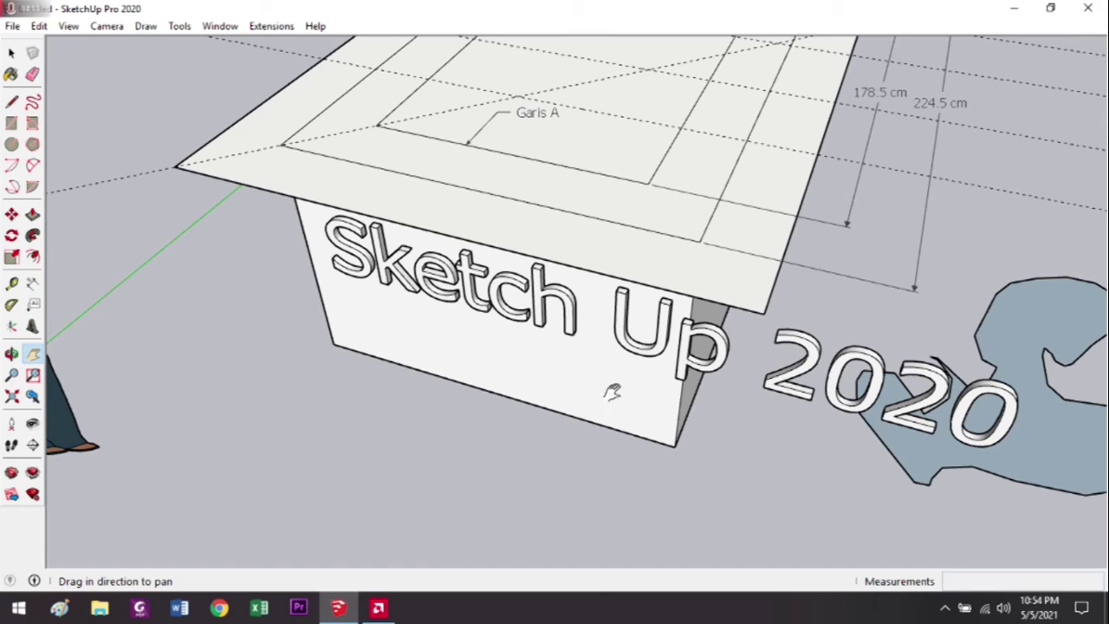
{"action": "key", "text": "space"}
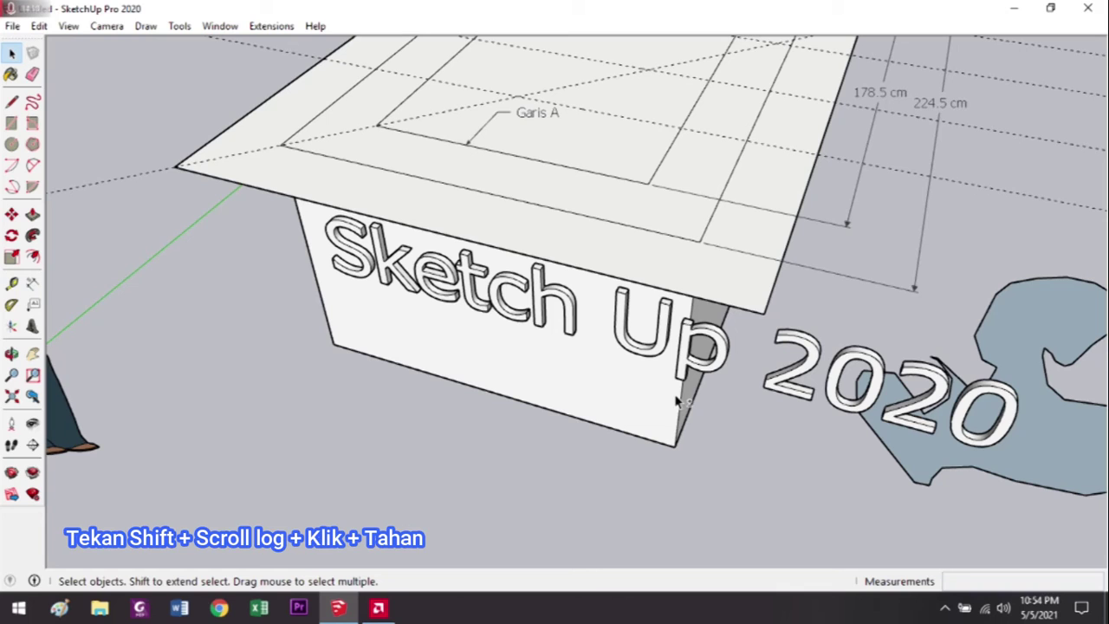
{"action": "mouse_move", "coordinate": [656, 401]}
{"action": "middle_mouse_down", "text": "shift"}
{"action": "mouse_move", "coordinate": [649, 389]}
{"action": "mouse_move", "coordinate": [503, 421]}
{"action": "mouse_move", "coordinate": [745, 367]}
{"action": "mouse_move", "coordinate": [493, 424]}
{"action": "mouse_move", "coordinate": [382, 362]}
{"action": "mouse_move", "coordinate": [224, 442]}
{"action": "mouse_move", "coordinate": [597, 367]}
{"action": "mouse_move", "coordinate": [595, 395]}
{"action": "middle_mouse_up", "text": "shift"}
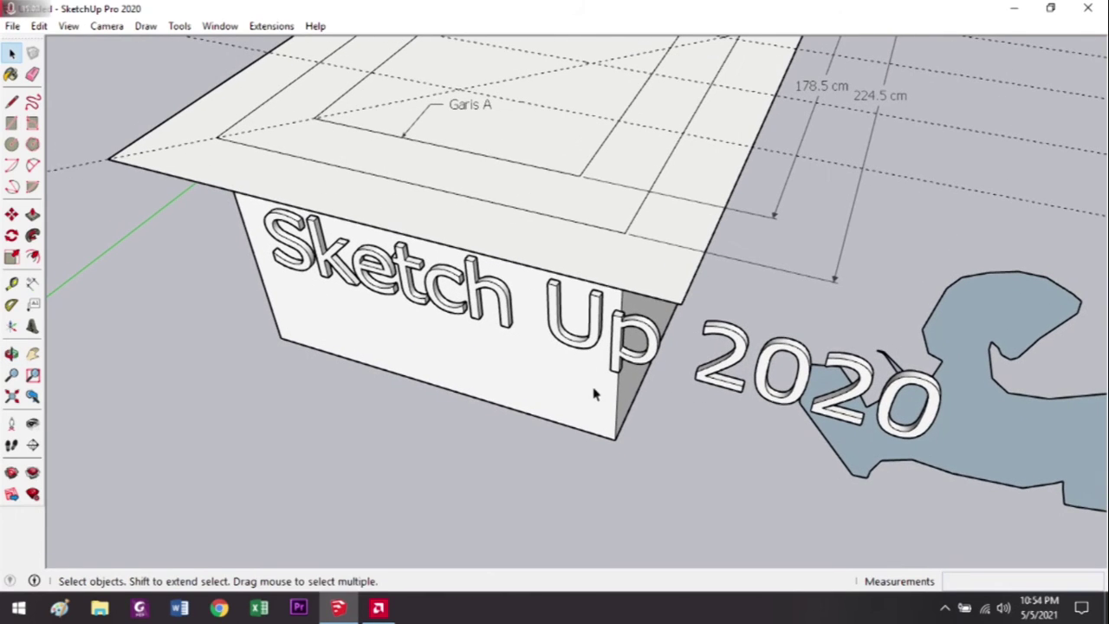
Zoom out and in on the box and surrounding shapes with the Zoom tool.
{"action": "left_click", "coordinate": [12, 375]}
{"action": "scroll", "coordinate": [667, 319], "scroll_direction": "down", "scroll_amount": 1}
{"action": "scroll", "coordinate": [632, 248], "scroll_direction": "down", "scroll_amount": 2}
{"action": "scroll", "coordinate": [662, 454], "scroll_direction": "down", "scroll_amount": 2}
{"action": "scroll", "coordinate": [547, 242], "scroll_direction": "up", "scroll_amount": 4}
{"action": "left_click_drag", "start_coordinate": [547, 242], "coordinate": [629, 435]}
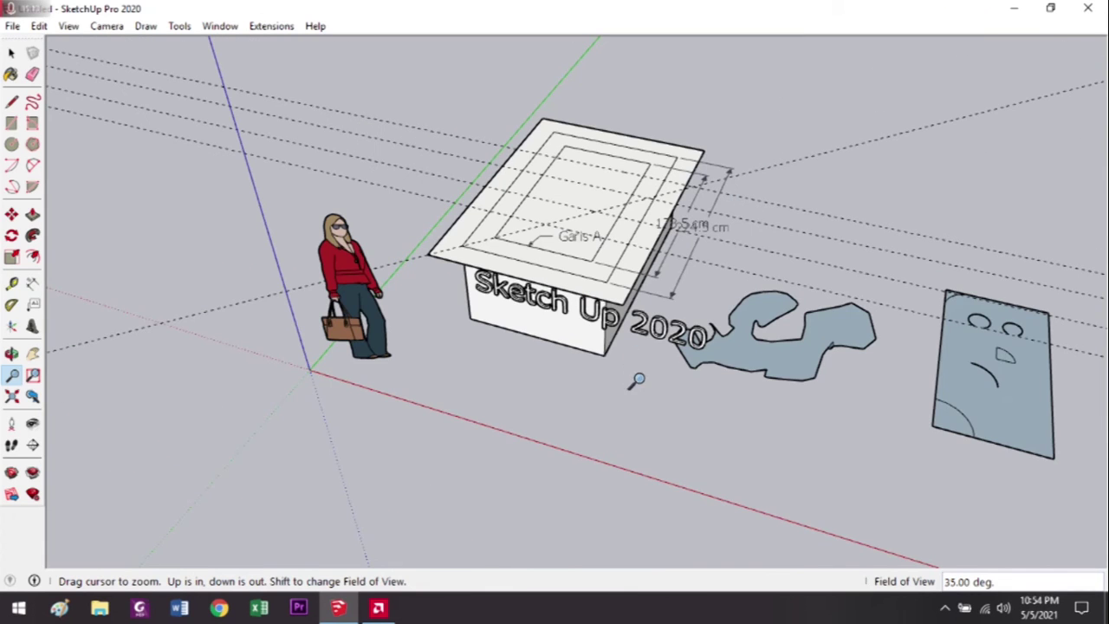
{"action": "scroll", "coordinate": [616, 341], "scroll_direction": "up", "scroll_amount": 3}
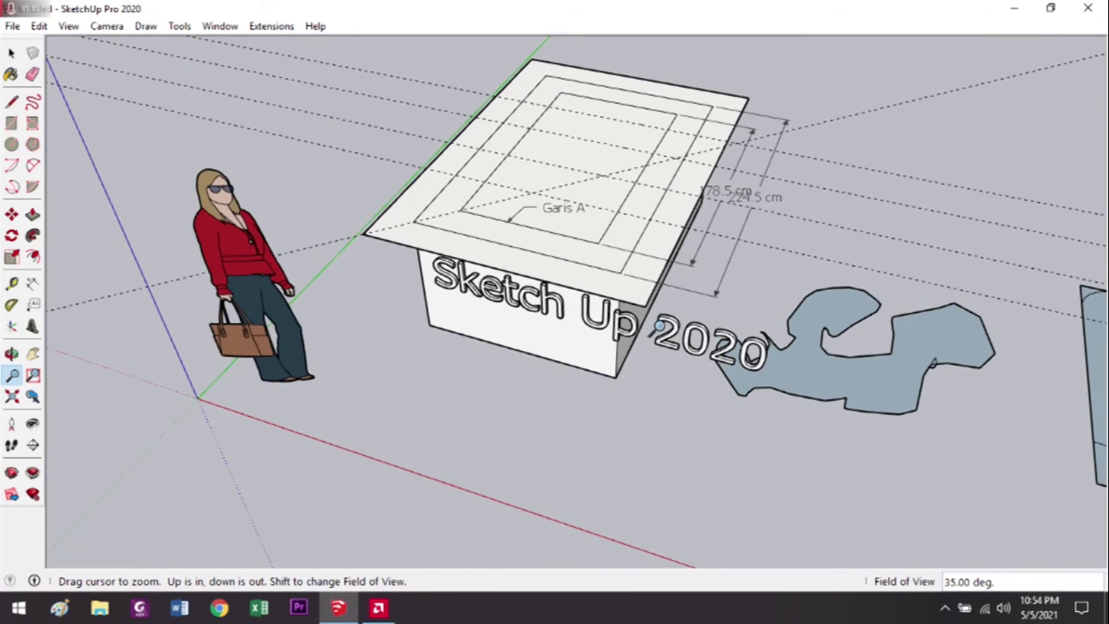
{"action": "key", "text": "space"}
{"action": "scroll", "coordinate": [633, 337], "scroll_direction": "up", "scroll_amount": 3}
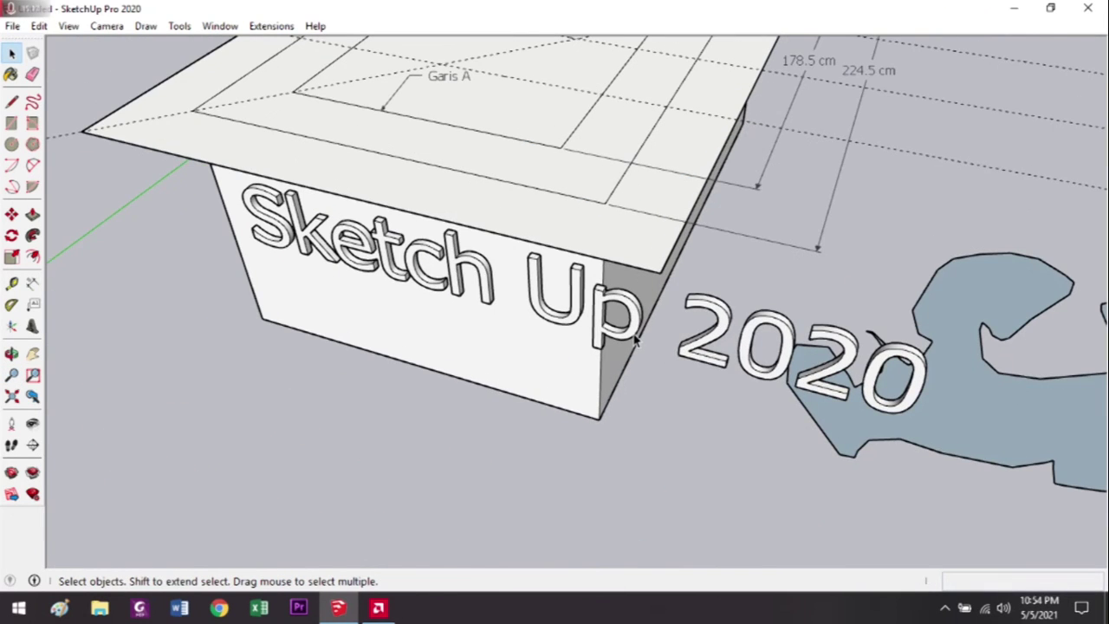
{"action": "scroll", "coordinate": [636, 341], "scroll_direction": "down", "scroll_amount": 3}
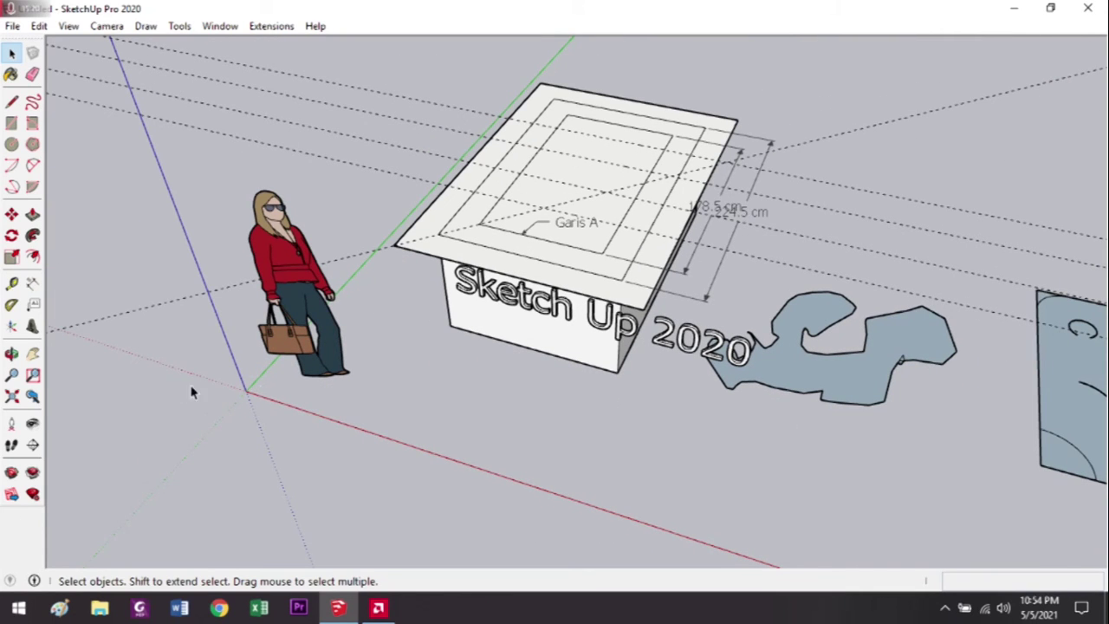
Zoom to a window area enclosing the box, its top and its dimensions.
{"action": "left_click", "coordinate": [33, 375]}
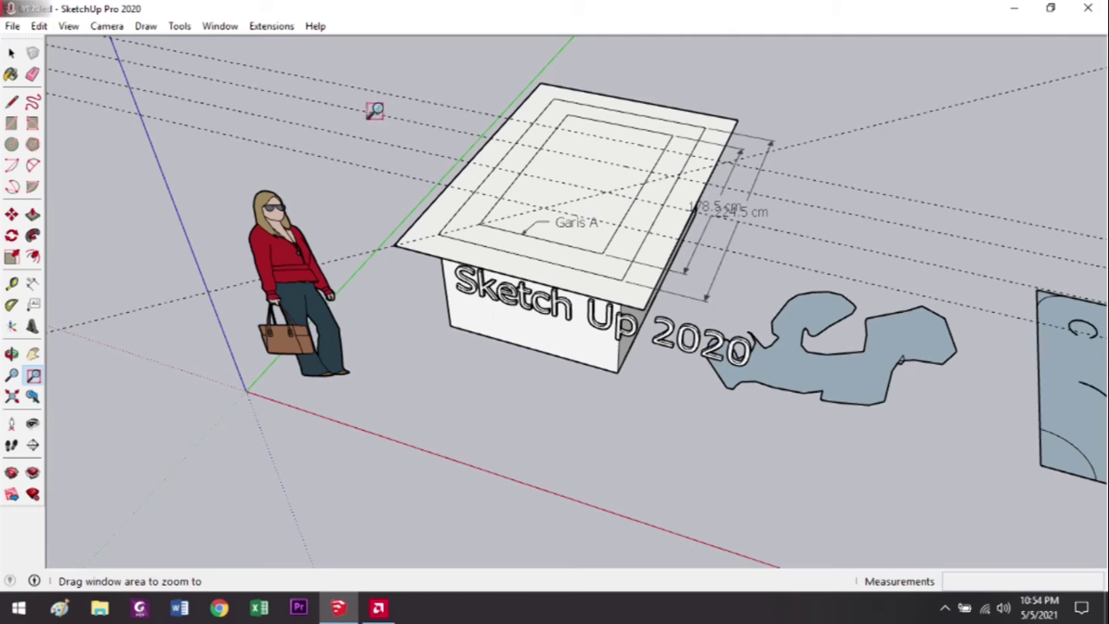
{"action": "left_click_drag", "start_coordinate": [371, 91], "coordinate": [823, 403]}
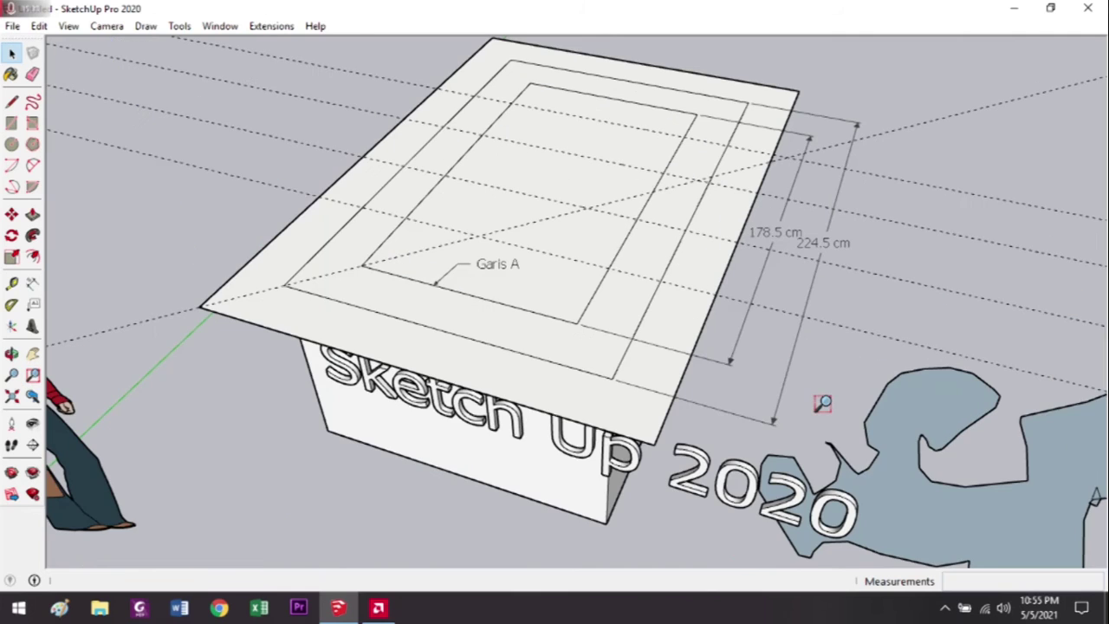
{"action": "key", "text": "space"}
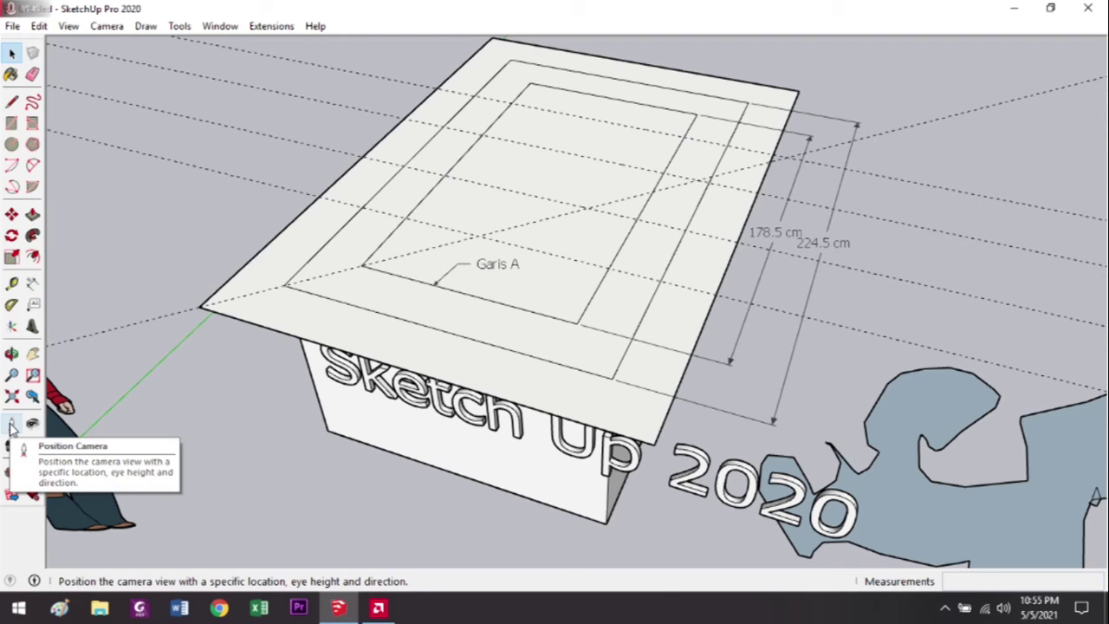
Position the camera on the ground in front of the box and look around toward the other shapes.
{"action": "left_click", "coordinate": [12, 426]}
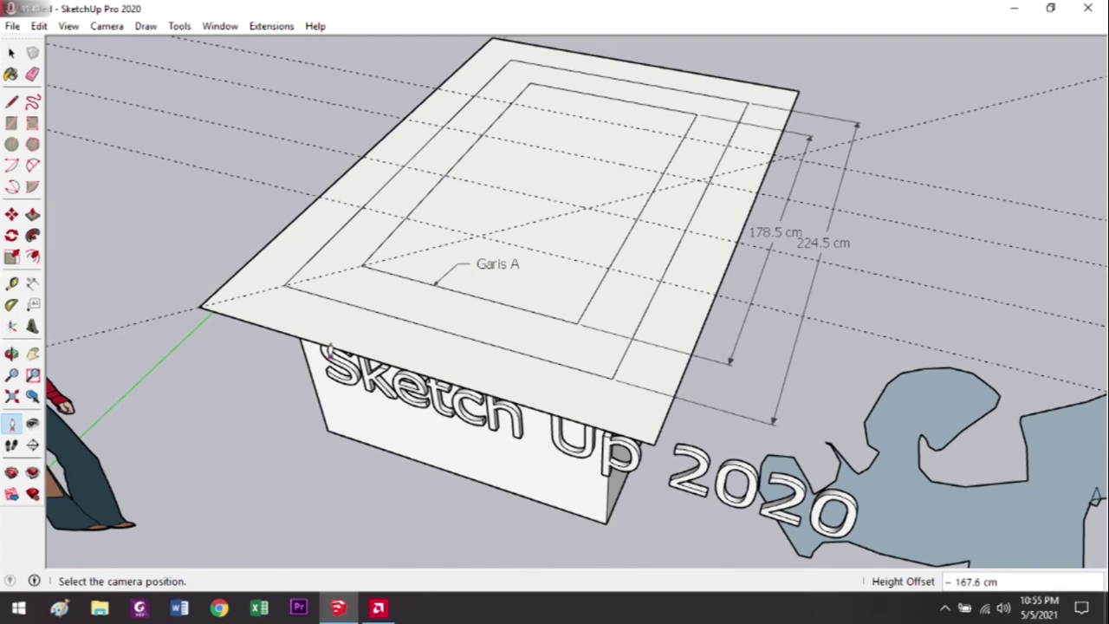
{"action": "scroll", "coordinate": [347, 354], "scroll_direction": "down", "scroll_amount": 5}
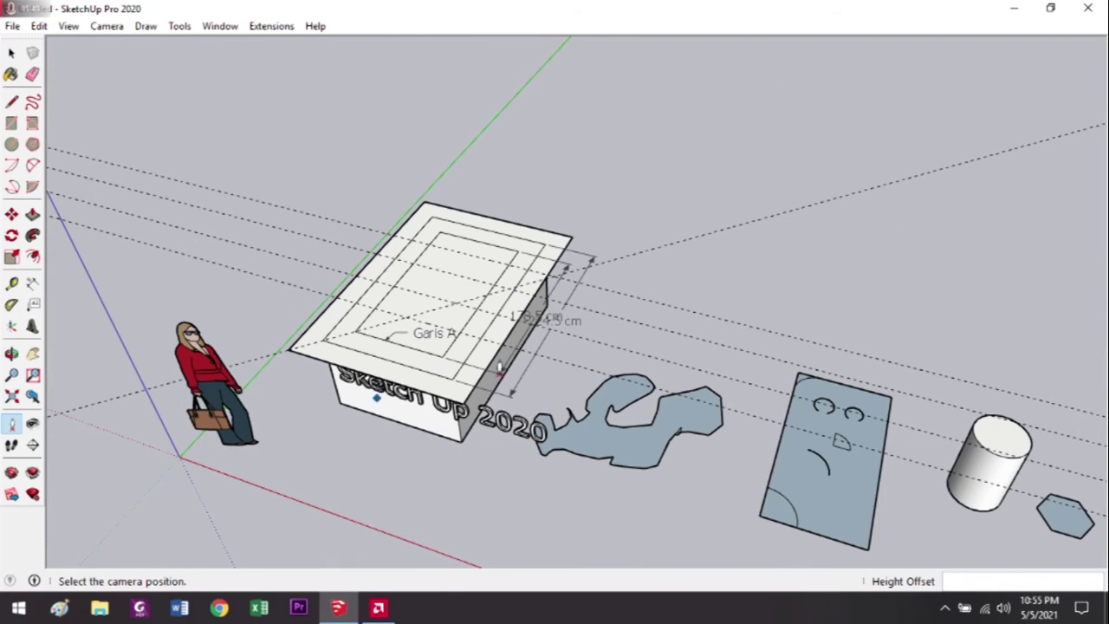
{"action": "left_click", "coordinate": [296, 513]}
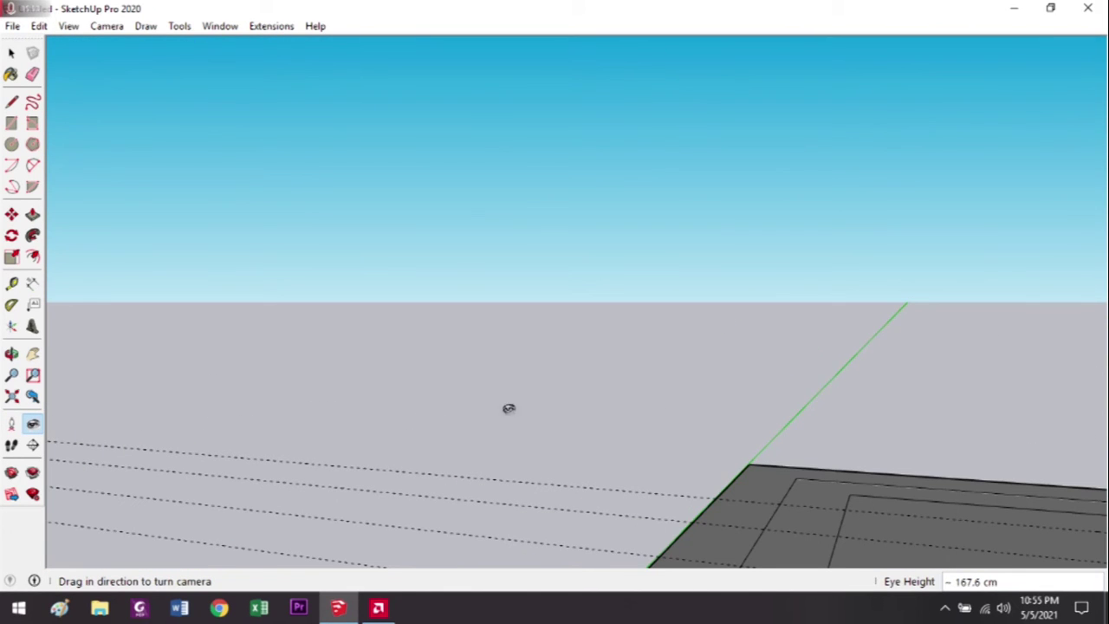
{"action": "left_click_drag", "start_coordinate": [294, 396], "coordinate": [1101, 432]}
{"action": "left_click_drag", "start_coordinate": [843, 408], "coordinate": [1005, 425]}
{"action": "left_click_drag", "start_coordinate": [382, 420], "coordinate": [384, 347]}
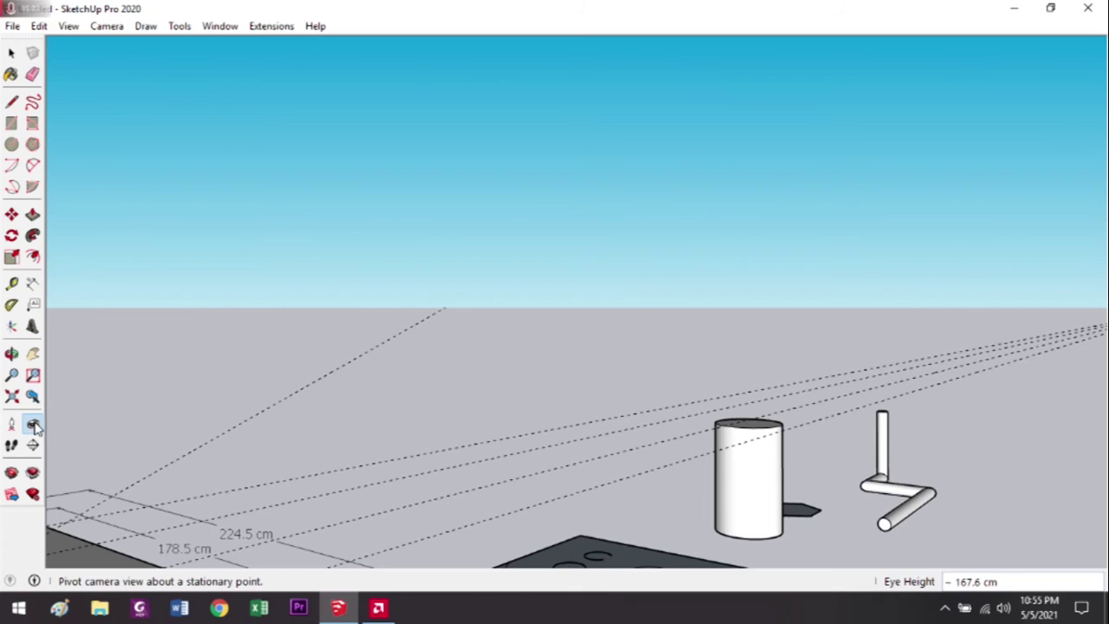
Turn the camera back toward the box's top and try eye heights of 175 cm and 159 cm.
{"action": "left_click_drag", "start_coordinate": [537, 396], "coordinate": [279, 422]}
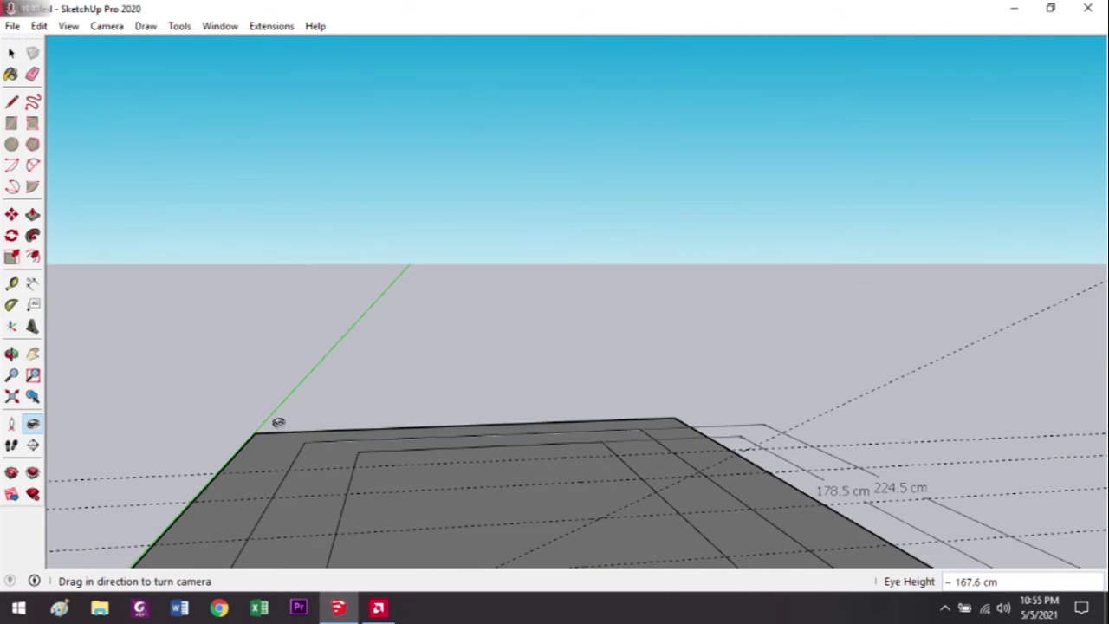
{"action": "mouse_move", "coordinate": [417, 415]}
{"action": "left_mouse_down"}
{"action": "mouse_move", "coordinate": [408, 369]}
{"action": "mouse_move", "coordinate": [419, 406]}
{"action": "left_mouse_up"}
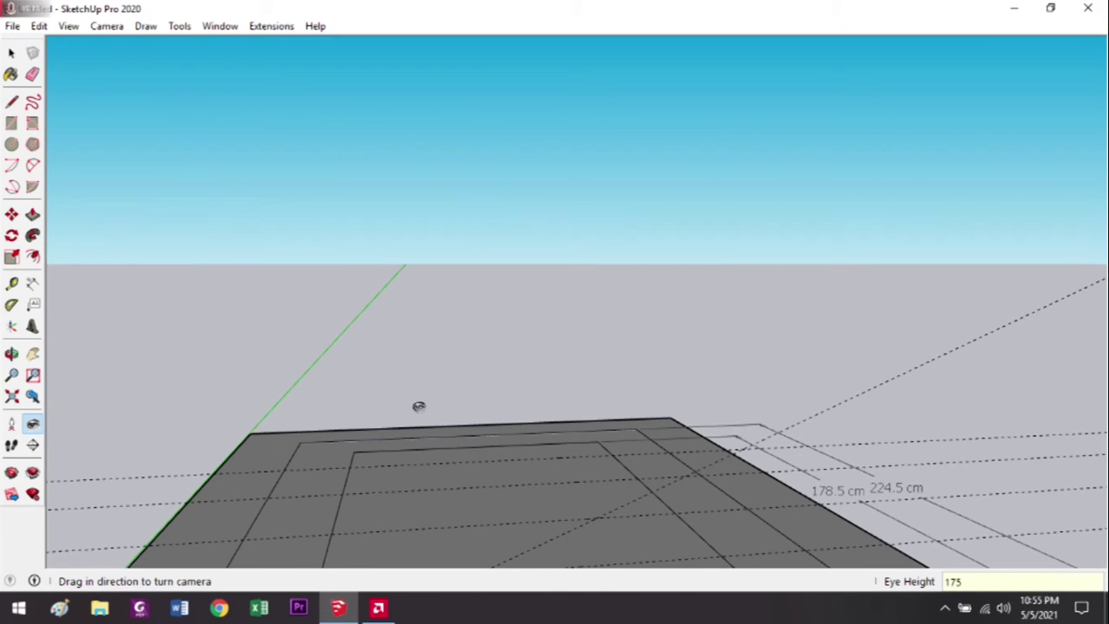
{"action": "key", "text": "Return"}
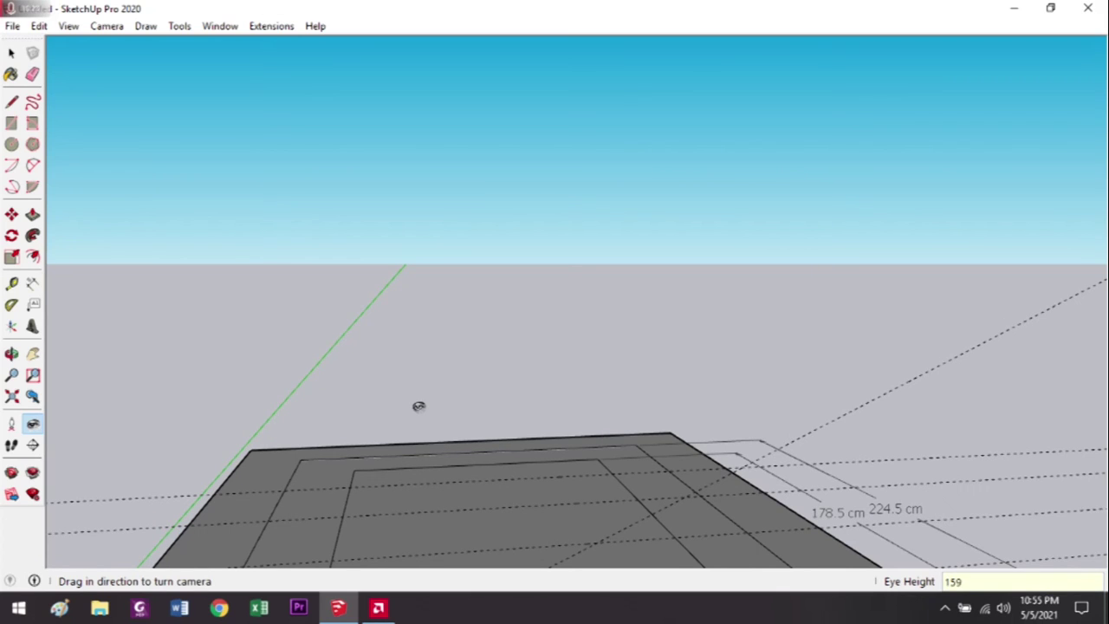
{"action": "key", "text": "Return"}
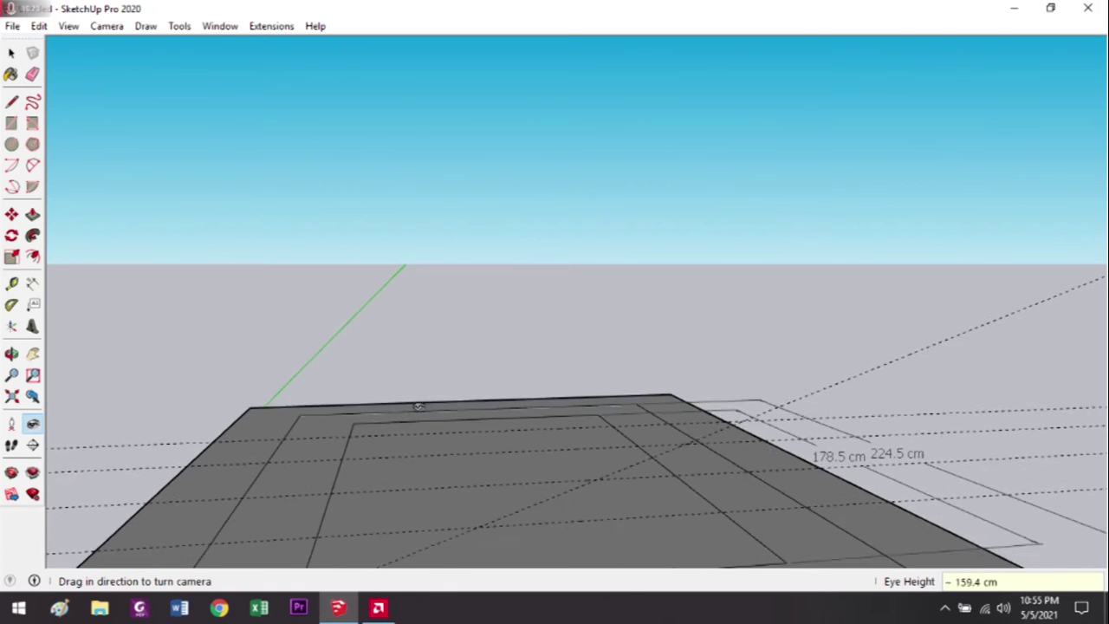
{"action": "key", "text": "space"}
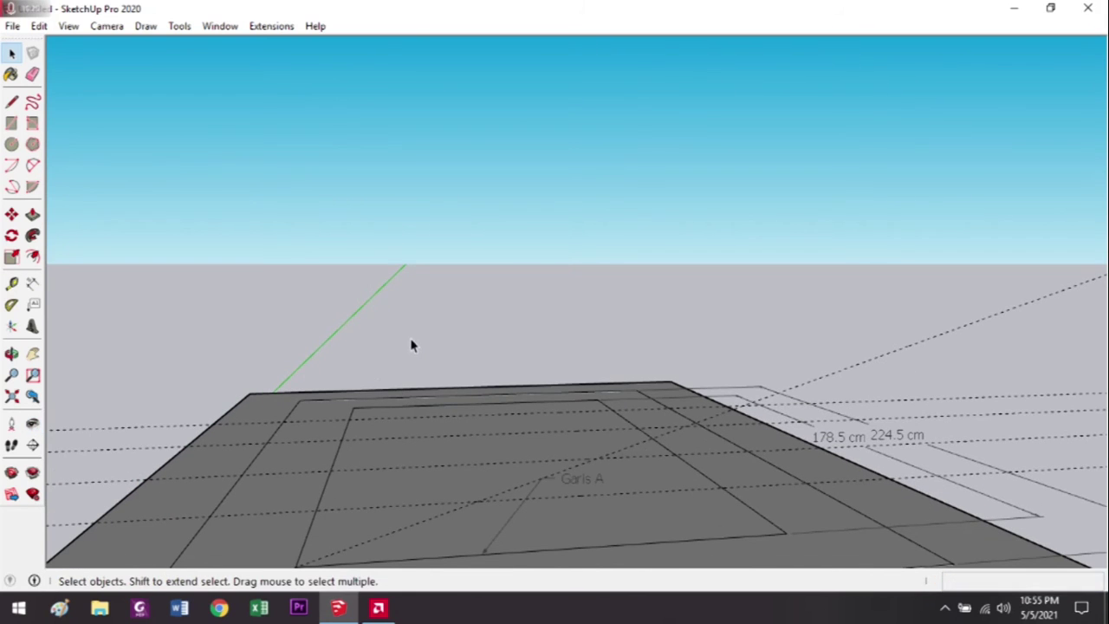
Walk the camera forward and backward in front of the box with the Walk tool.
{"action": "scroll", "coordinate": [411, 344], "scroll_direction": "down", "scroll_amount": 10}
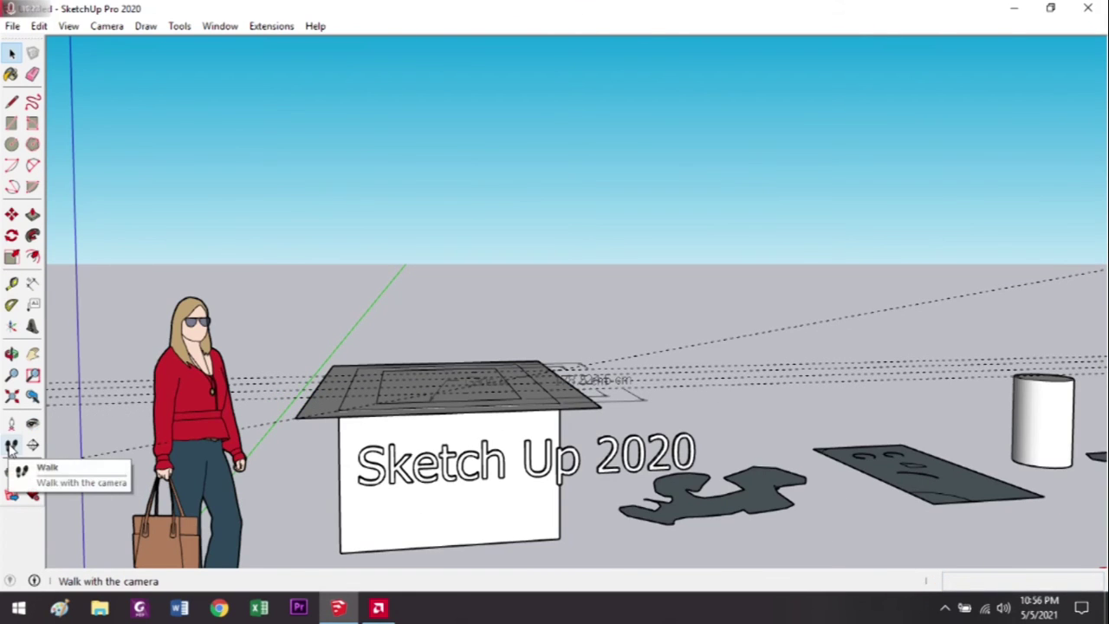
{"action": "left_click", "coordinate": [11, 446]}
{"action": "mouse_move", "coordinate": [507, 509]}
{"action": "left_mouse_down"}
{"action": "mouse_move", "coordinate": [471, 418]}
{"action": "mouse_move", "coordinate": [473, 390]}
{"action": "mouse_move", "coordinate": [850, 419]}
{"action": "mouse_move", "coordinate": [69, 404]}
{"action": "mouse_move", "coordinate": [937, 422]}
{"action": "mouse_move", "coordinate": [664, 387]}
{"action": "left_mouse_up"}
{"action": "mouse_move", "coordinate": [510, 352]}
{"action": "left_mouse_down"}
{"action": "mouse_move", "coordinate": [520, 564]}
{"action": "mouse_move", "coordinate": [519, 280]}
{"action": "mouse_move", "coordinate": [483, 355]}
{"action": "mouse_move", "coordinate": [510, 525]}
{"action": "left_mouse_up"}
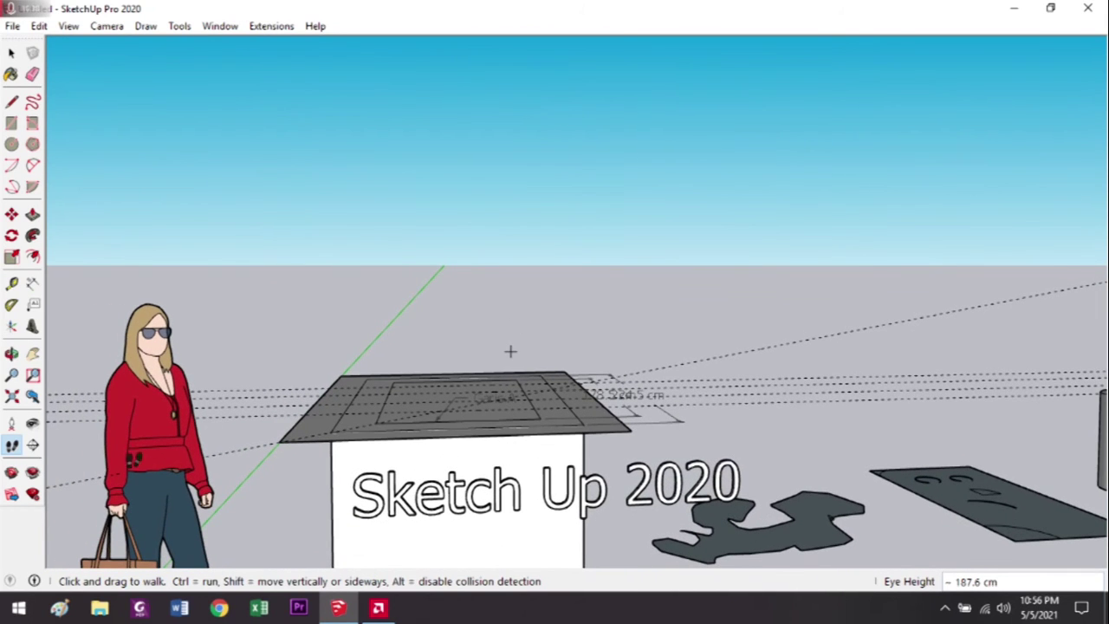
Place a horizontal section plane on the cylinder's top face and accept its naming dialog.
{"action": "left_click", "coordinate": [33, 445]}
{"action": "scroll", "coordinate": [510, 350], "scroll_direction": "down", "scroll_amount": 5}
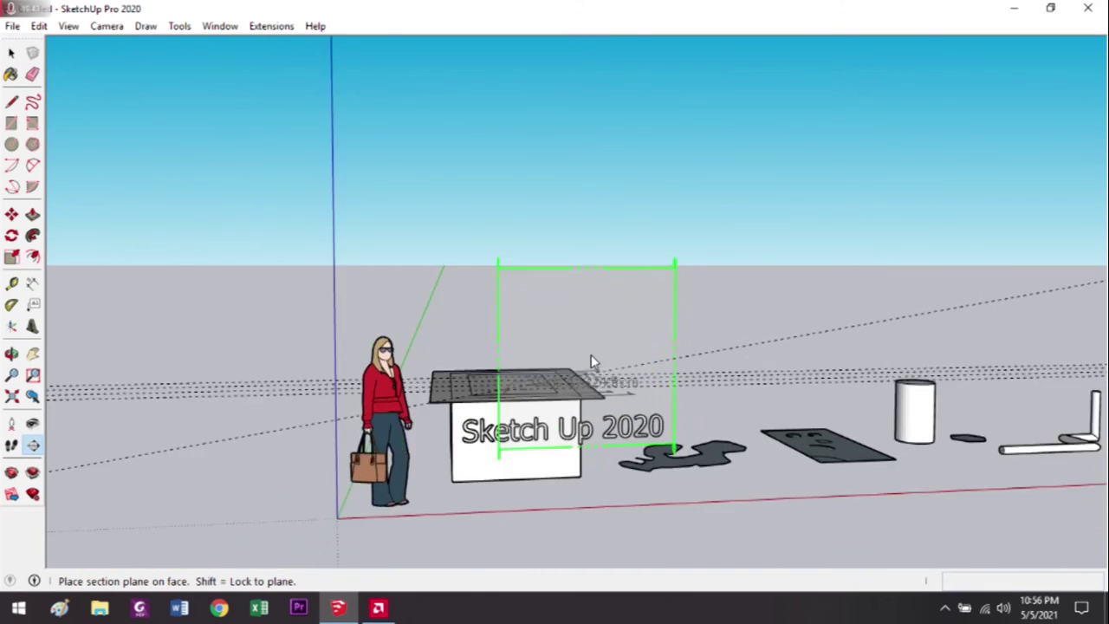
{"action": "middle_click_drag", "start_coordinate": [585, 371], "coordinate": [572, 484]}
{"action": "scroll", "coordinate": [567, 486], "scroll_direction": "up", "scroll_amount": 3}
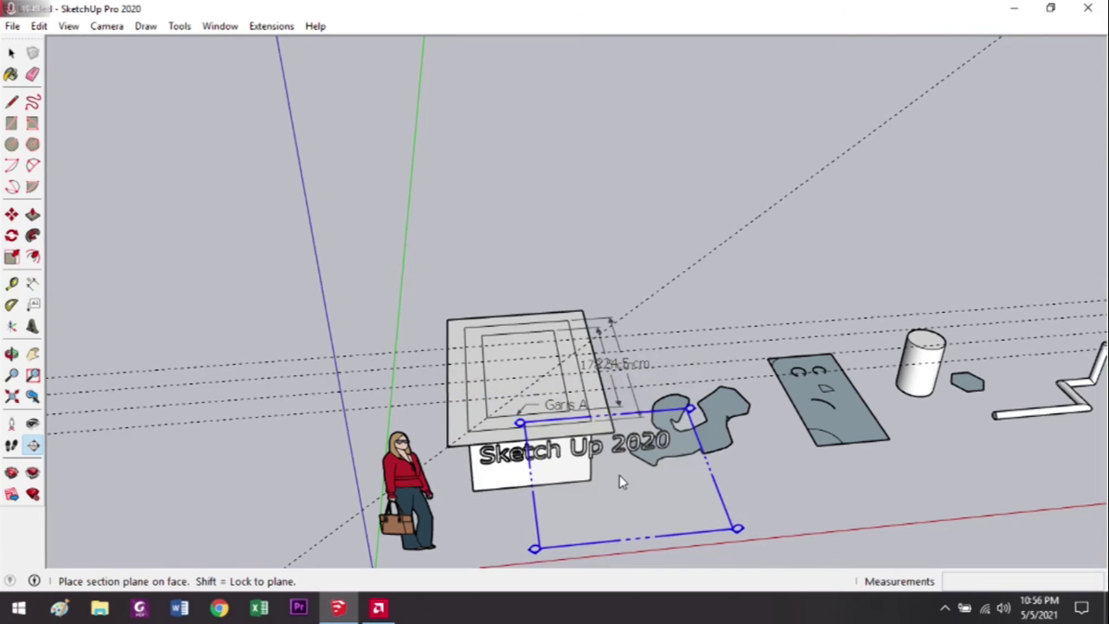
{"action": "middle_click_drag", "start_coordinate": [618, 468], "coordinate": [737, 382]}
{"action": "scroll", "coordinate": [814, 356], "scroll_direction": "up", "scroll_amount": 5}
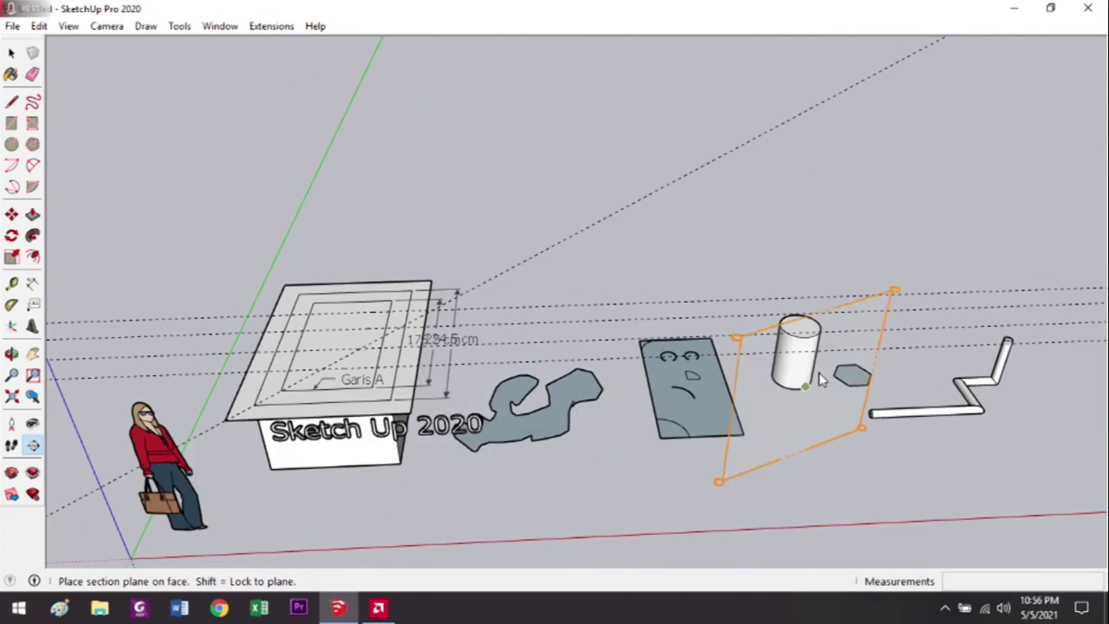
{"action": "left_click", "coordinate": [802, 331]}
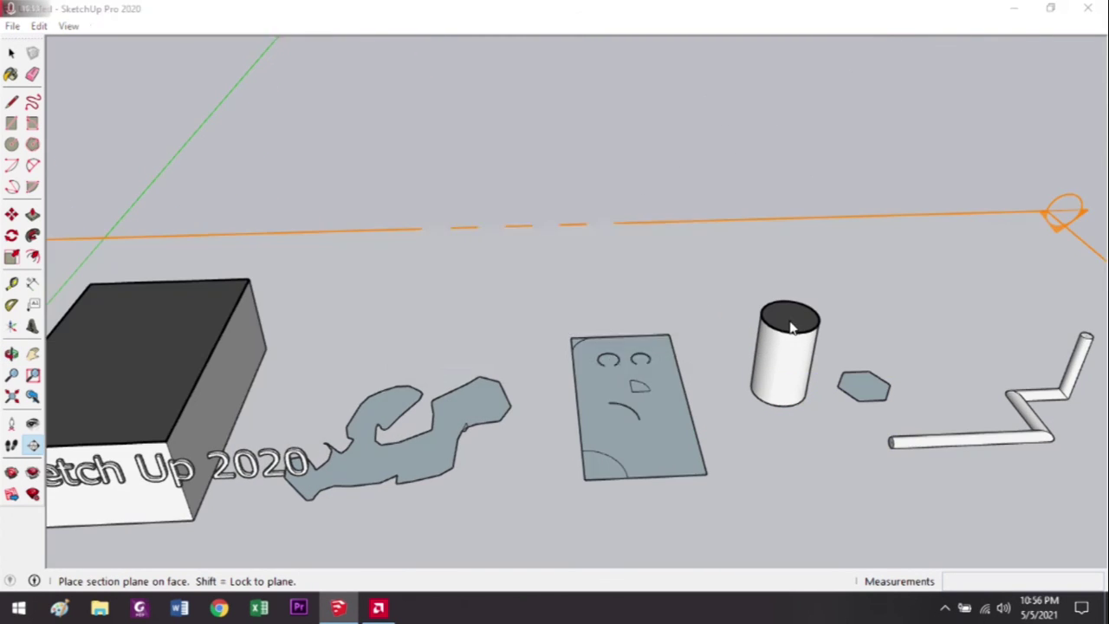
{"action": "left_click", "coordinate": [668, 350]}
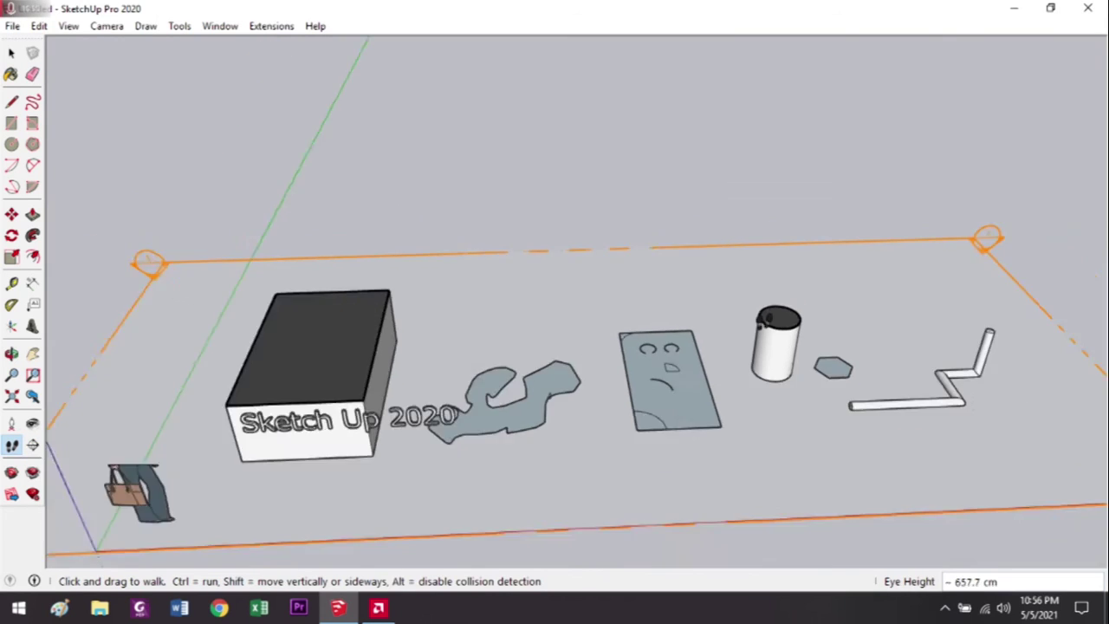
Select the section plane and move it down about 40 cm to cut lower through the box and cylinder.
{"action": "key", "text": "space"}
{"action": "left_click", "coordinate": [743, 414]}
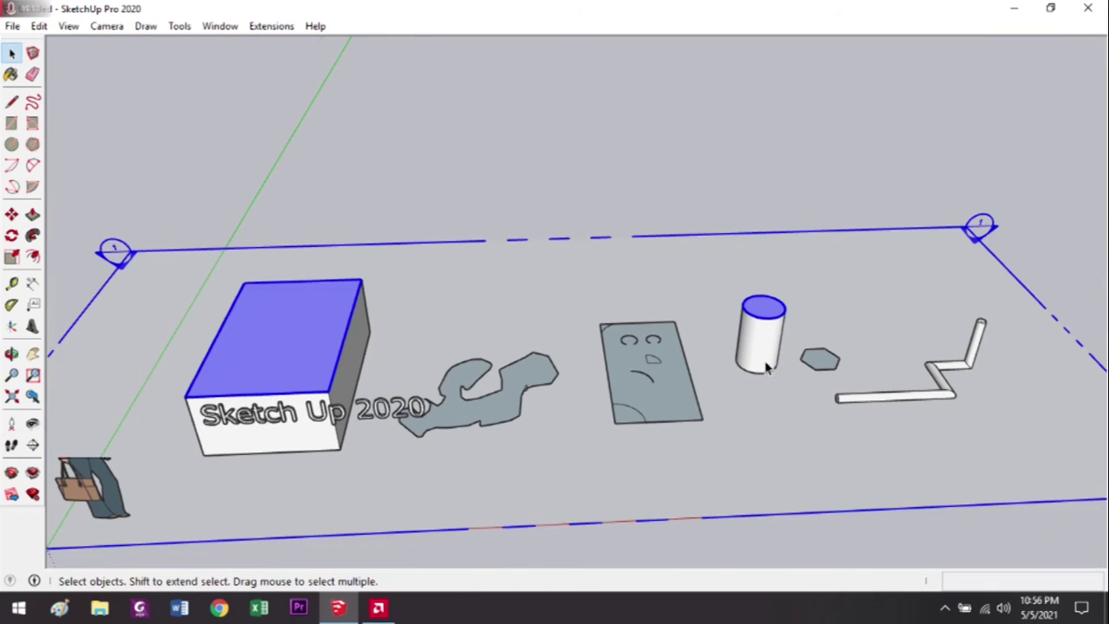
{"action": "scroll", "coordinate": [777, 387], "scroll_direction": "up", "scroll_amount": 3}
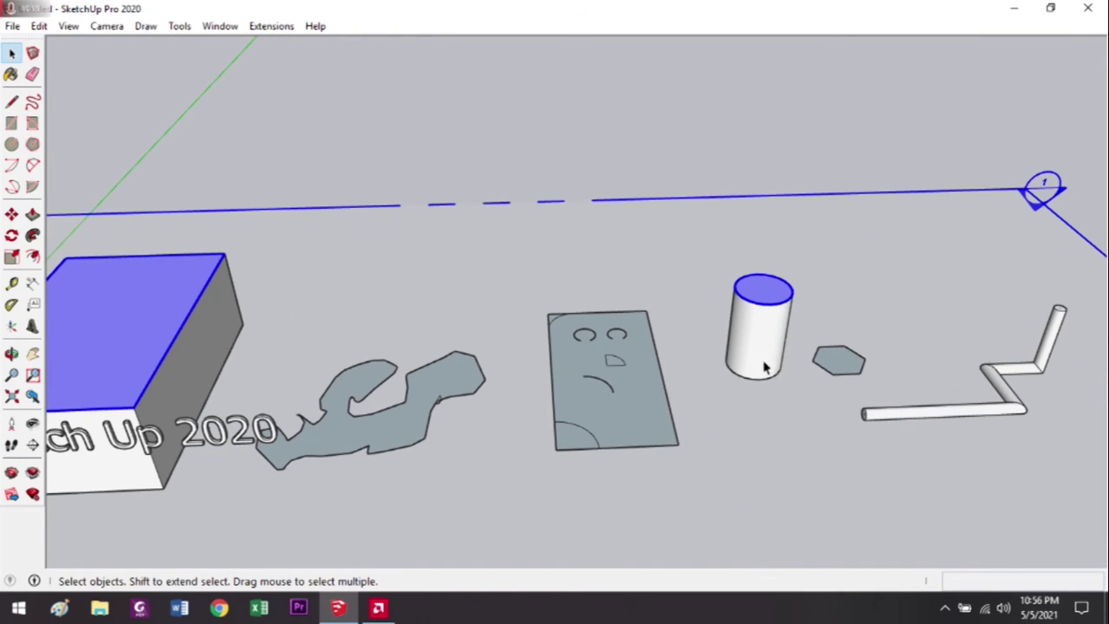
{"action": "key", "text": "m"}
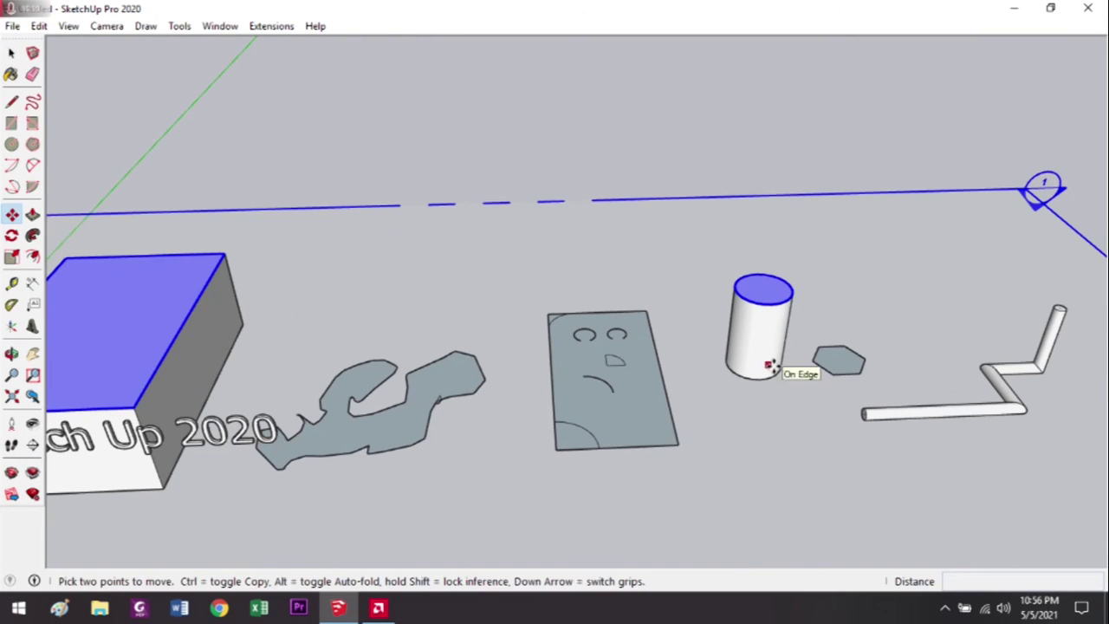
{"action": "left_click", "coordinate": [873, 208]}
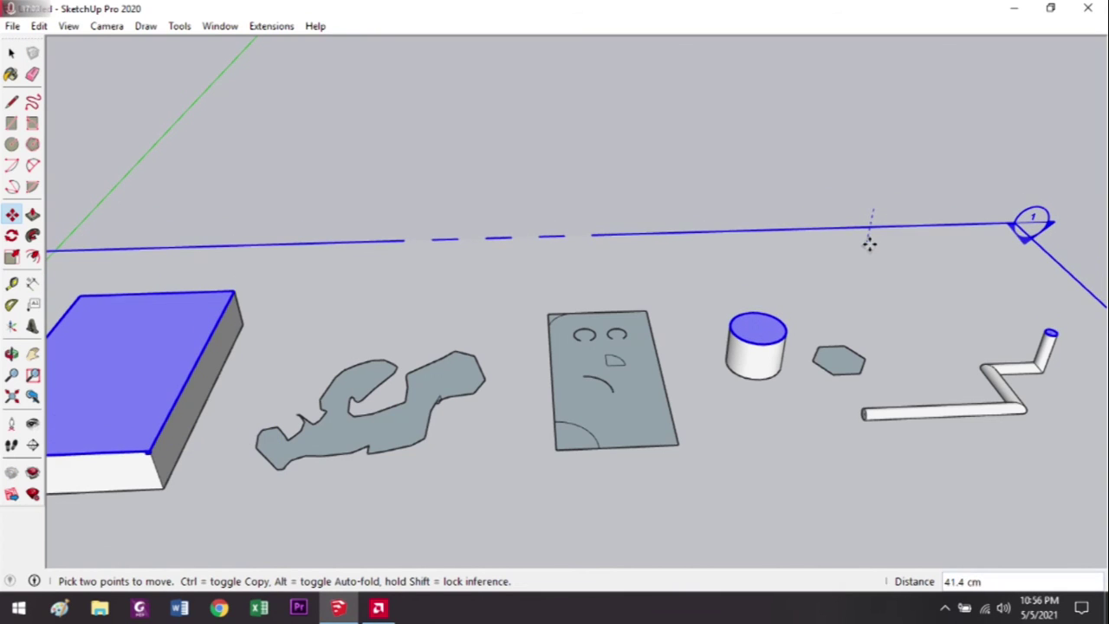
{"action": "left_click", "coordinate": [870, 241]}
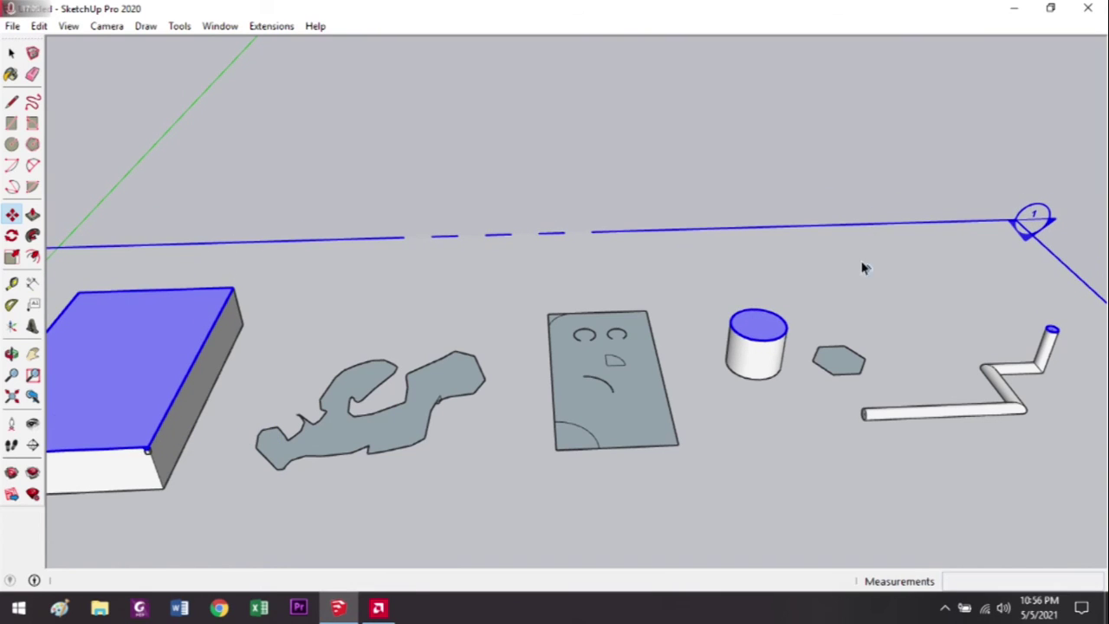
Deselect the section plane and examine the cut cylinder up close and from several angles.
{"action": "key", "text": "space"}
{"action": "left_click", "coordinate": [839, 206]}
{"action": "mouse_move", "coordinate": [679, 335]}
{"action": "middle_mouse_down"}
{"action": "mouse_move", "coordinate": [651, 421]}
{"action": "mouse_move", "coordinate": [817, 425]}
{"action": "mouse_move", "coordinate": [673, 460]}
{"action": "mouse_move", "coordinate": [764, 339]}
{"action": "mouse_move", "coordinate": [720, 358]}
{"action": "mouse_move", "coordinate": [347, 430]}
{"action": "mouse_move", "coordinate": [661, 295]}
{"action": "mouse_move", "coordinate": [864, 263]}
{"action": "middle_mouse_up"}
{"action": "scroll", "coordinate": [764, 340], "scroll_direction": "up", "scroll_amount": 3}
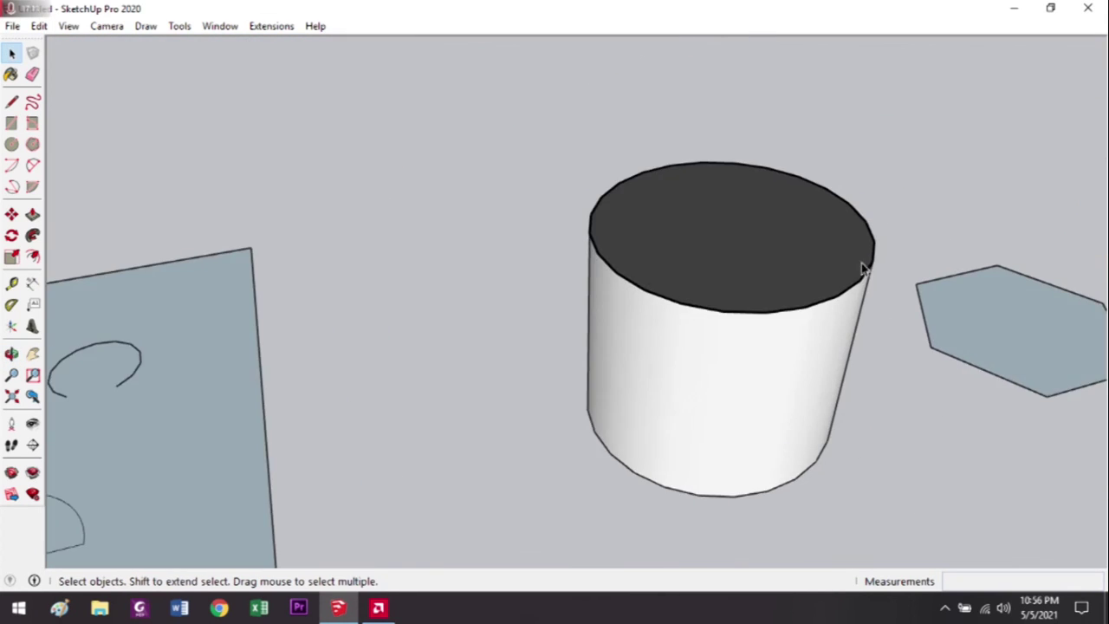
{"action": "scroll", "coordinate": [864, 262], "scroll_direction": "down", "scroll_amount": 3}
{"action": "scroll", "coordinate": [753, 324], "scroll_direction": "up", "scroll_amount": 2}
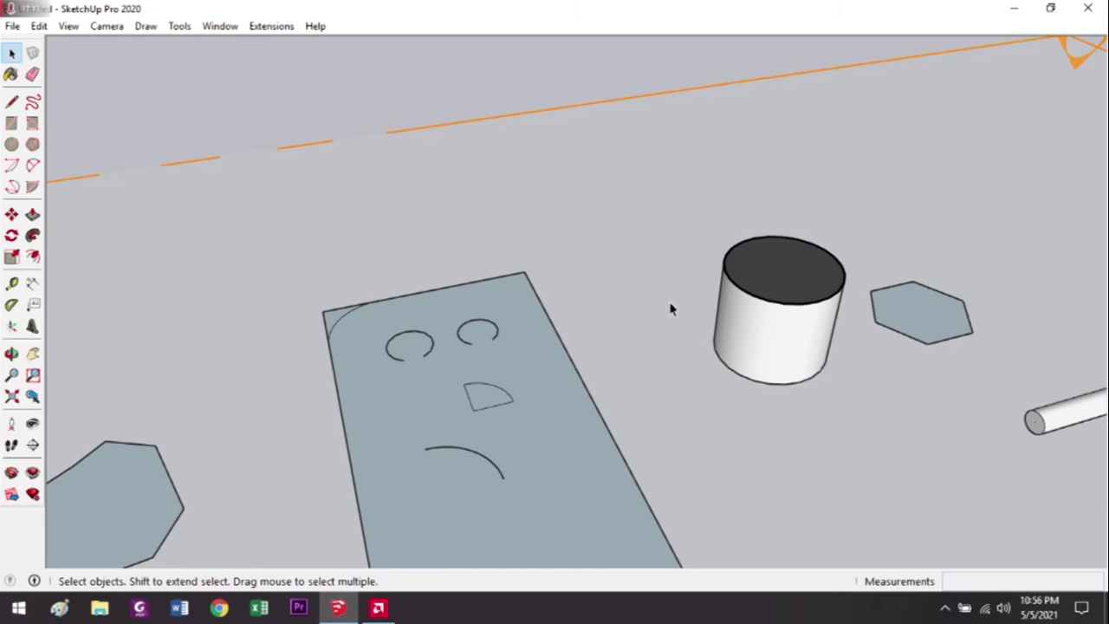
{"action": "middle_click_drag", "start_coordinate": [670, 309], "coordinate": [220, 223]}
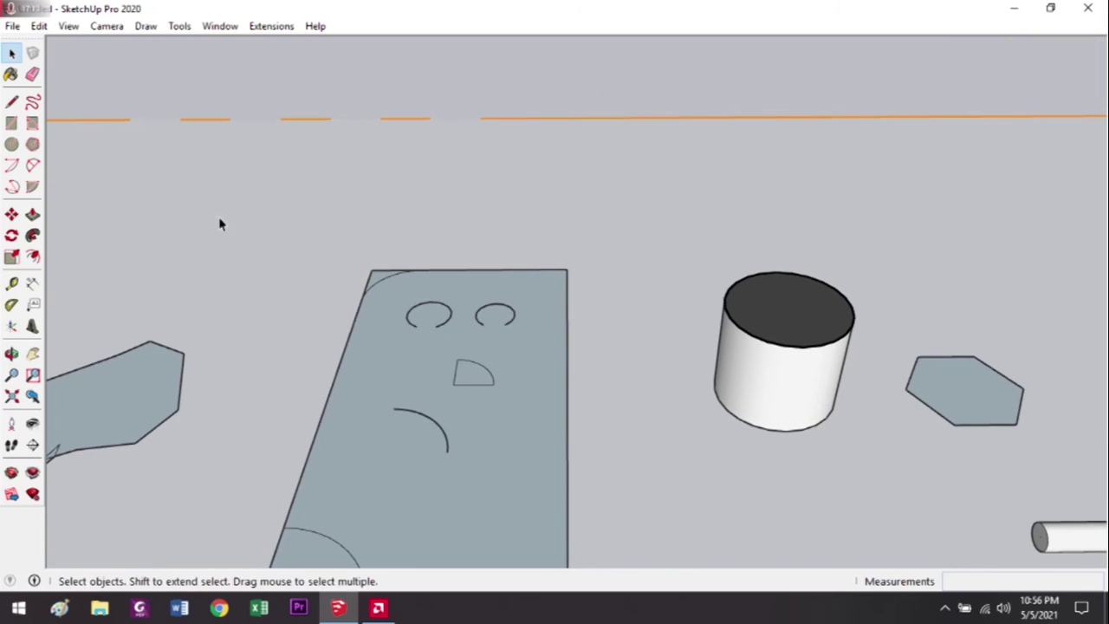
{"action": "left_click", "coordinate": [13, 56]}
{"action": "scroll", "coordinate": [710, 312], "scroll_direction": "down", "scroll_amount": 3}
{"action": "scroll", "coordinate": [829, 357], "scroll_direction": "up", "scroll_amount": 3}
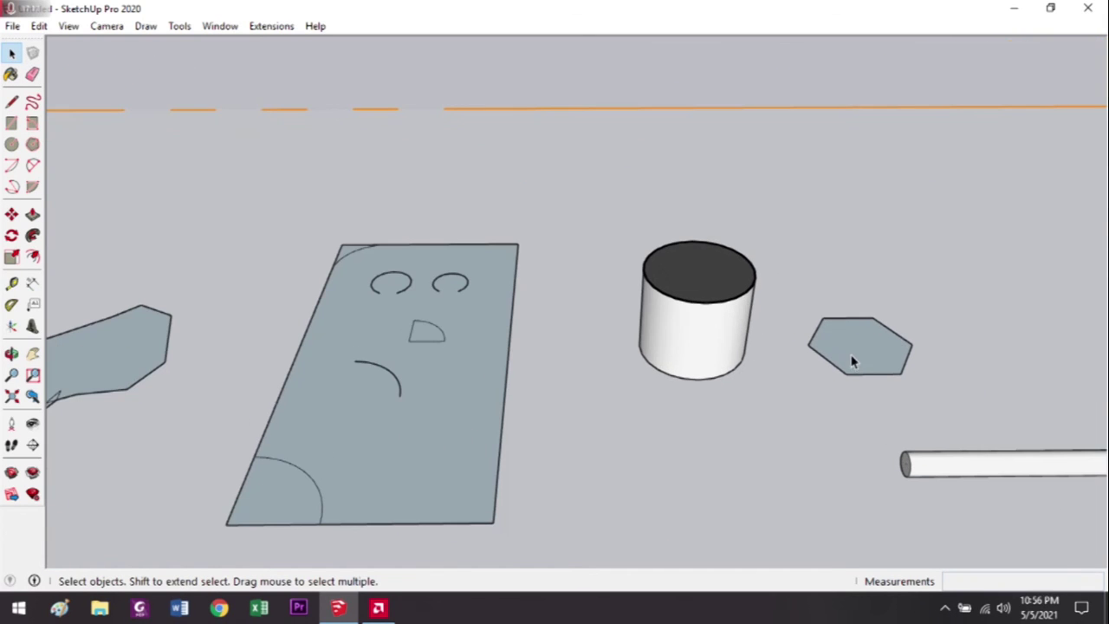
Turn off the section plane's cut and select the flat face drawing together with all its inner shapes.
{"action": "left_click", "coordinate": [707, 191]}
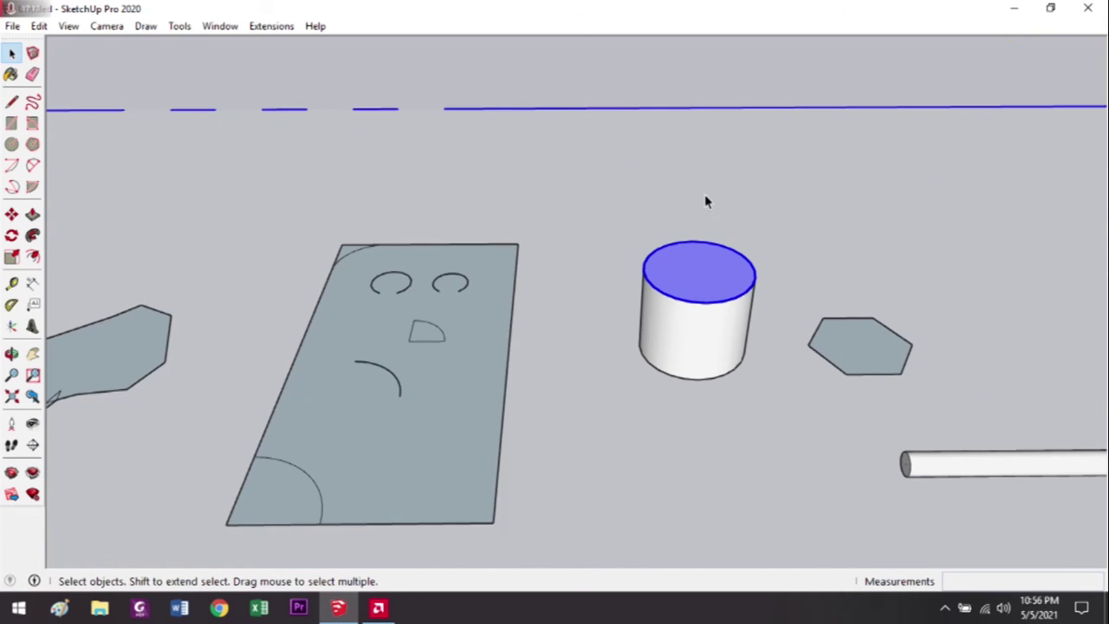
{"action": "key", "text": "ctrl+z"}
{"action": "left_click", "coordinate": [593, 85]}
{"action": "scroll", "coordinate": [555, 252], "scroll_direction": "down", "scroll_amount": 5}
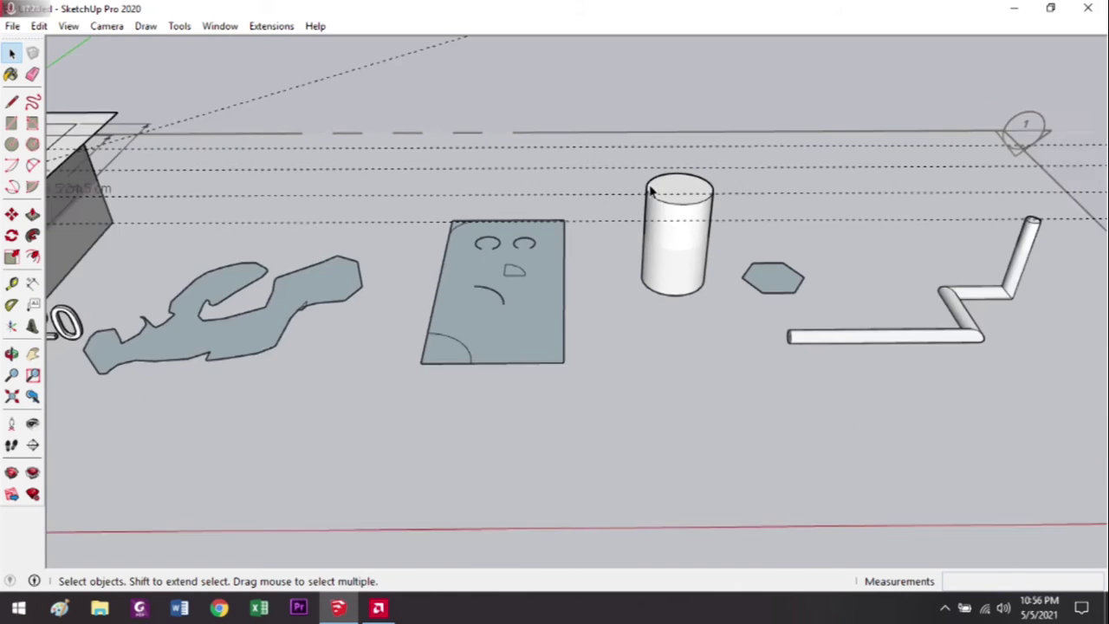
{"action": "middle_click_drag", "start_coordinate": [555, 260], "coordinate": [542, 251]}
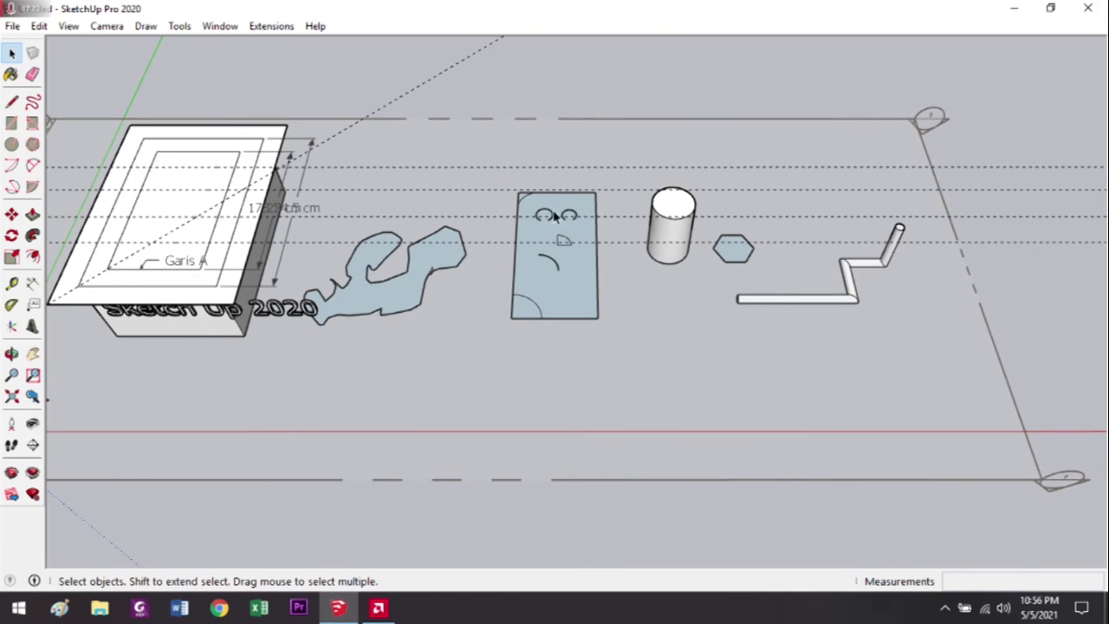
{"action": "left_click_drag", "start_coordinate": [479, 88], "coordinate": [638, 381]}
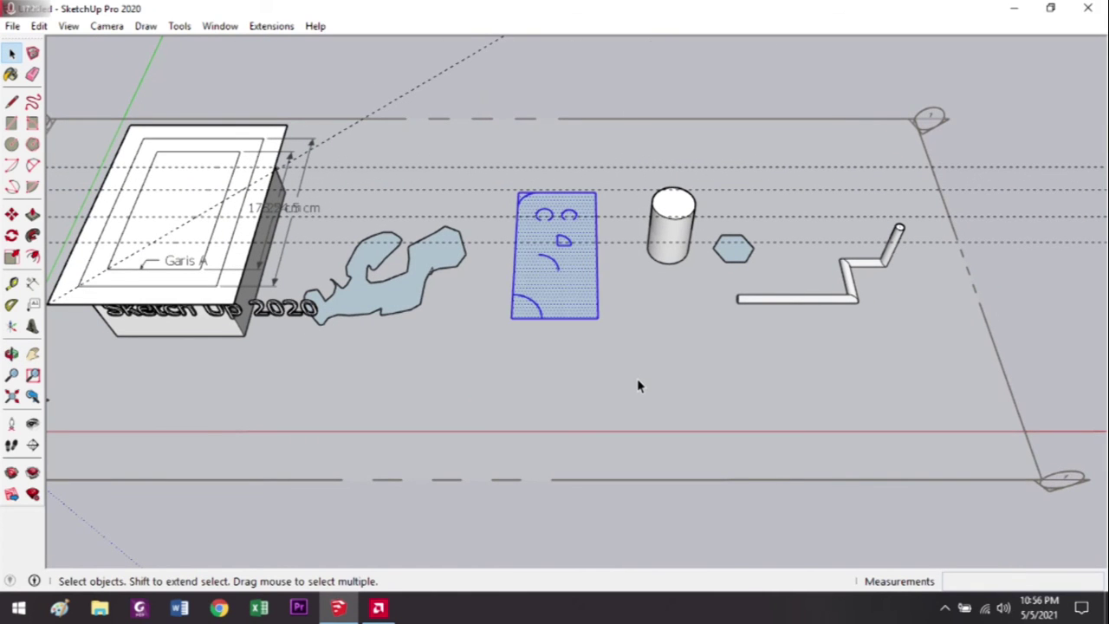
Select the whole cylinder and paint it with the Granite Brown material from the Stone collection.
{"action": "left_click", "coordinate": [681, 212]}
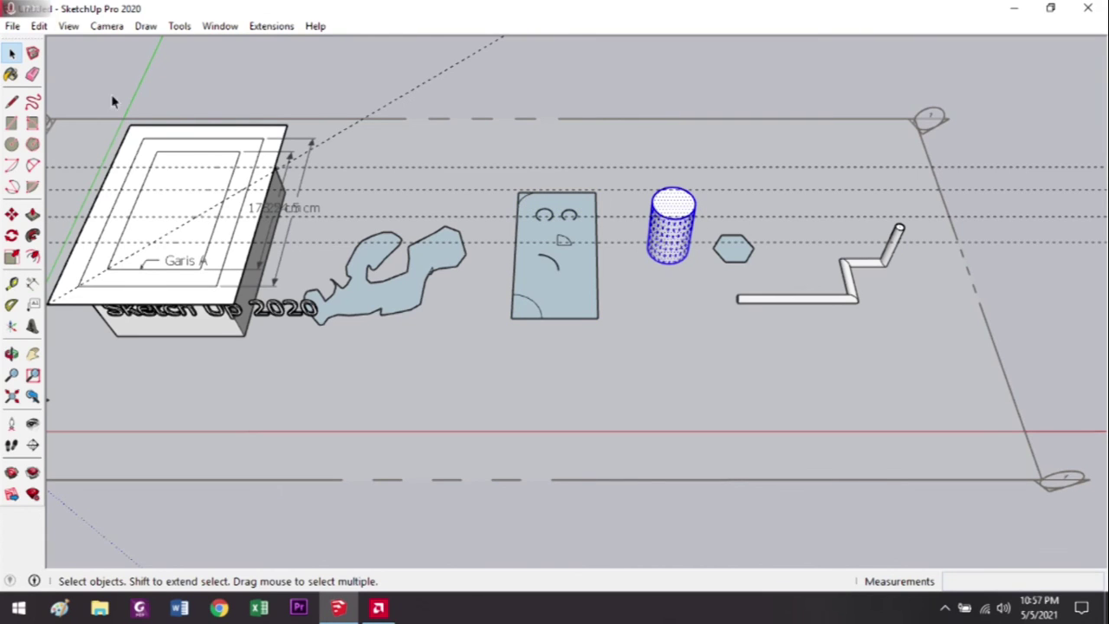
{"action": "left_click", "coordinate": [11, 75]}
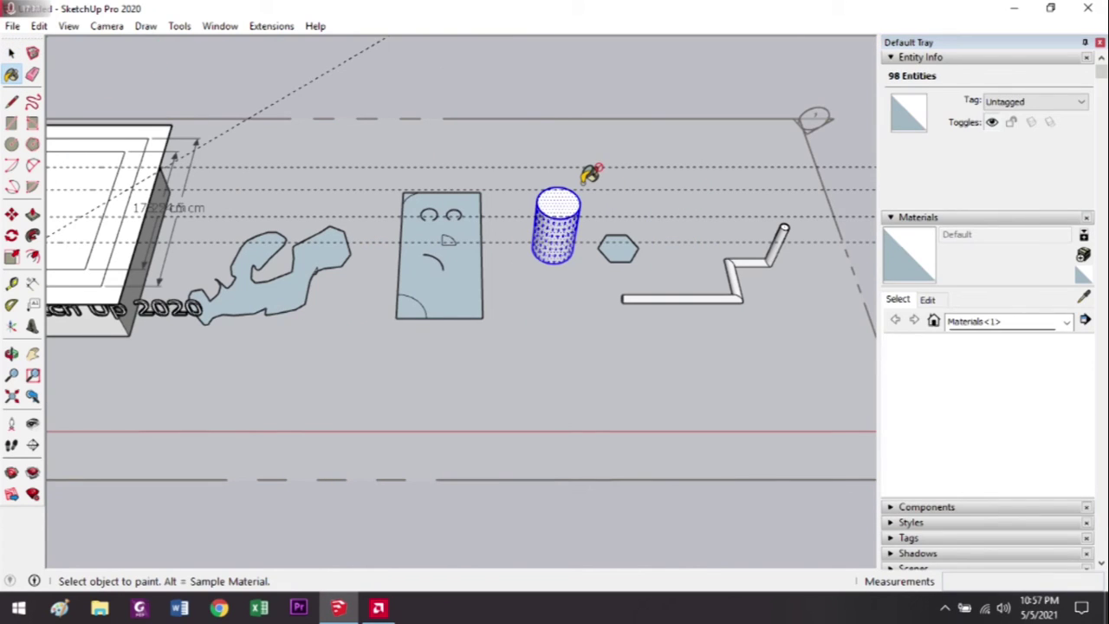
{"action": "left_click", "coordinate": [1004, 322]}
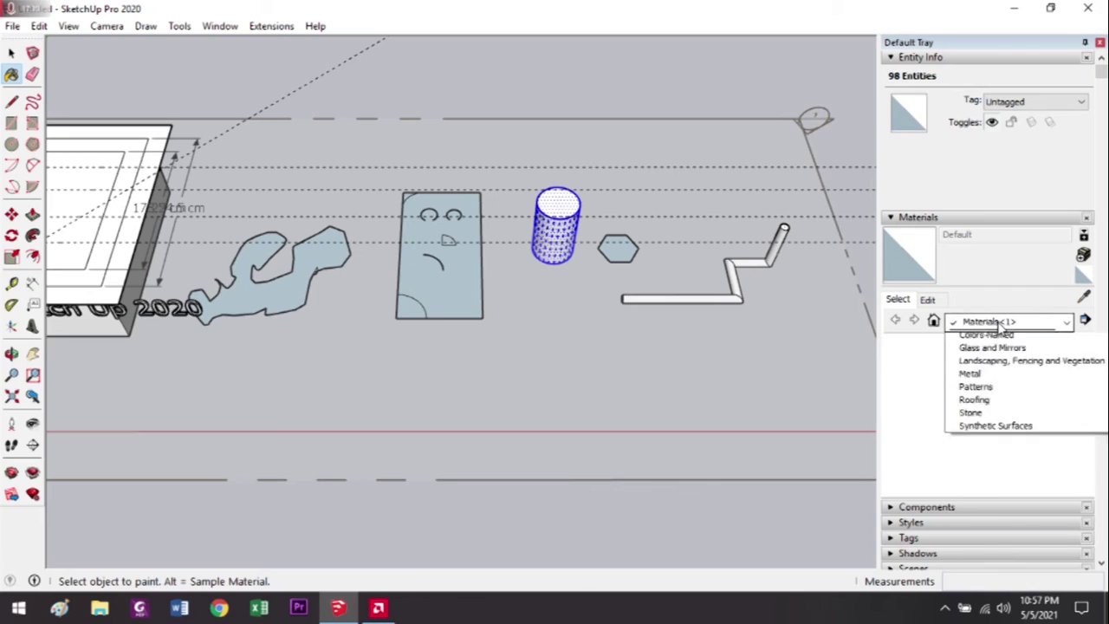
{"action": "scroll", "coordinate": [1000, 442], "scroll_direction": "down", "scroll_amount": 2}
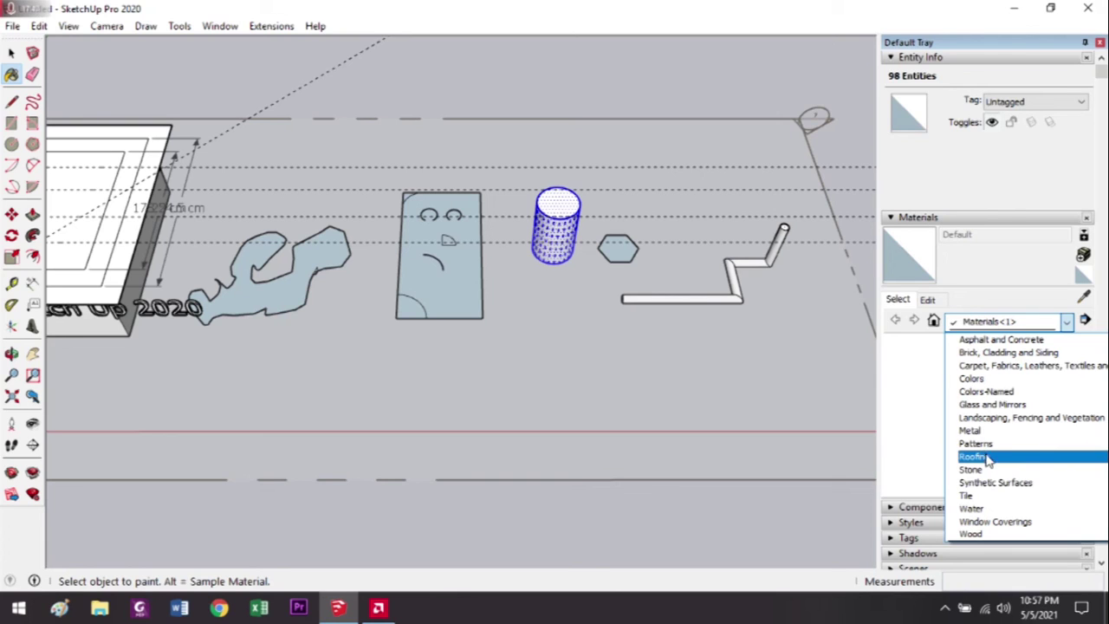
{"action": "left_click", "coordinate": [985, 468]}
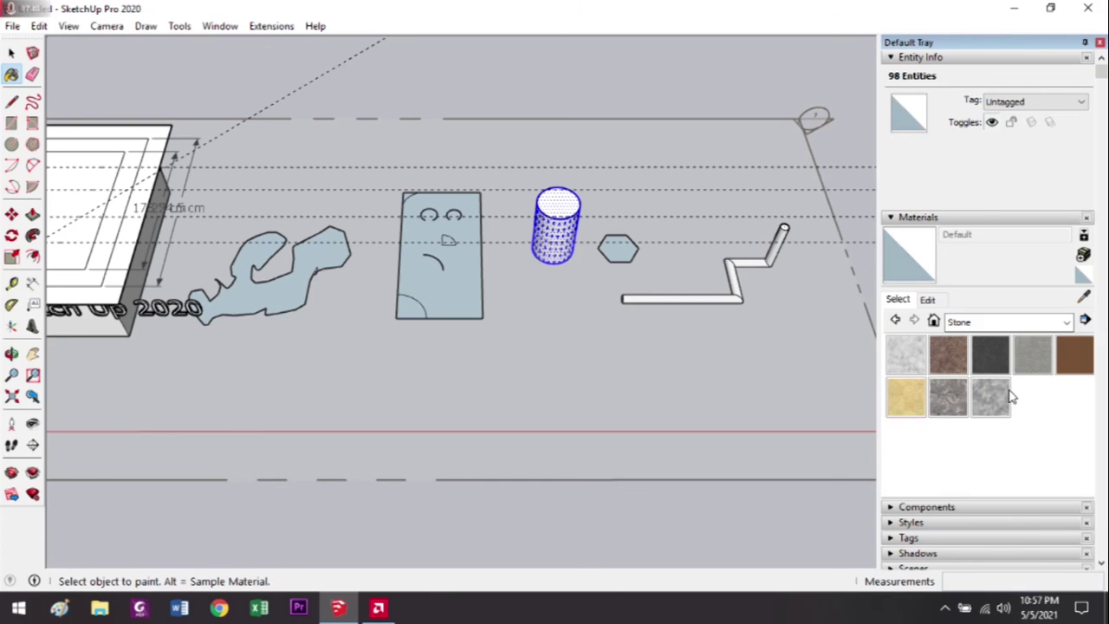
{"action": "left_click", "coordinate": [948, 357]}
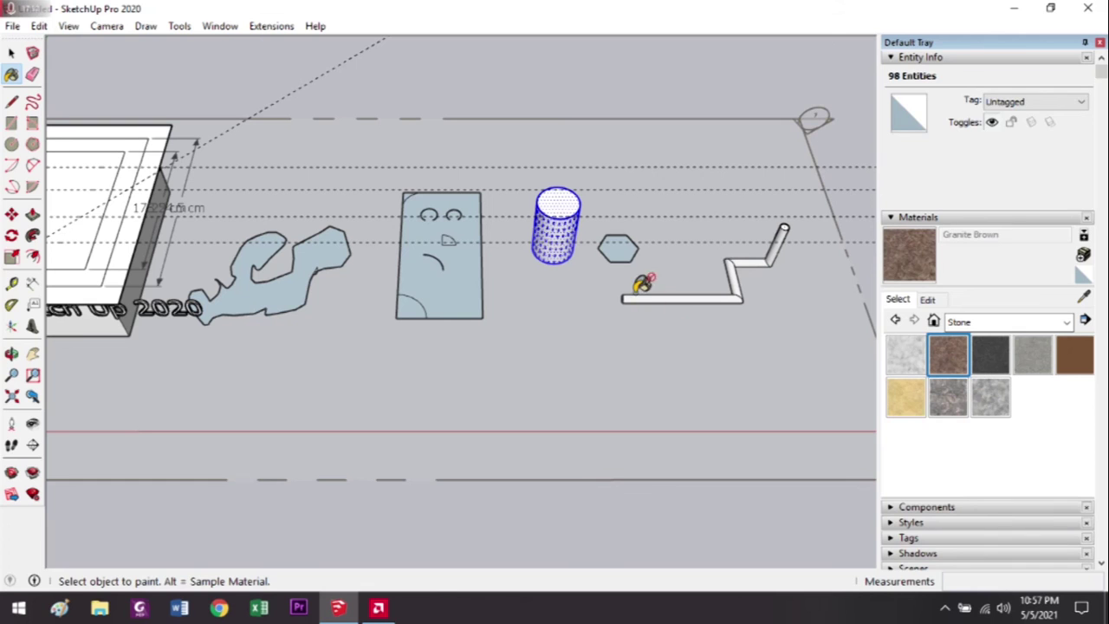
{"action": "left_click", "coordinate": [582, 220]}
{"action": "key", "text": "space"}
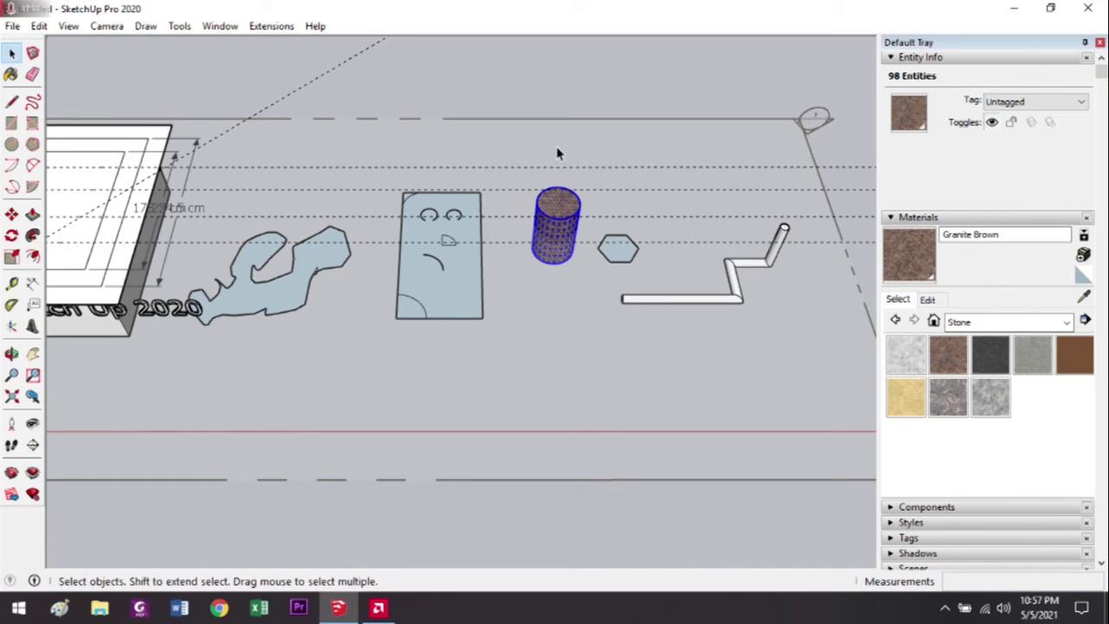
{"action": "left_click", "coordinate": [570, 99]}
{"action": "scroll", "coordinate": [548, 222], "scroll_direction": "up", "scroll_amount": 5}
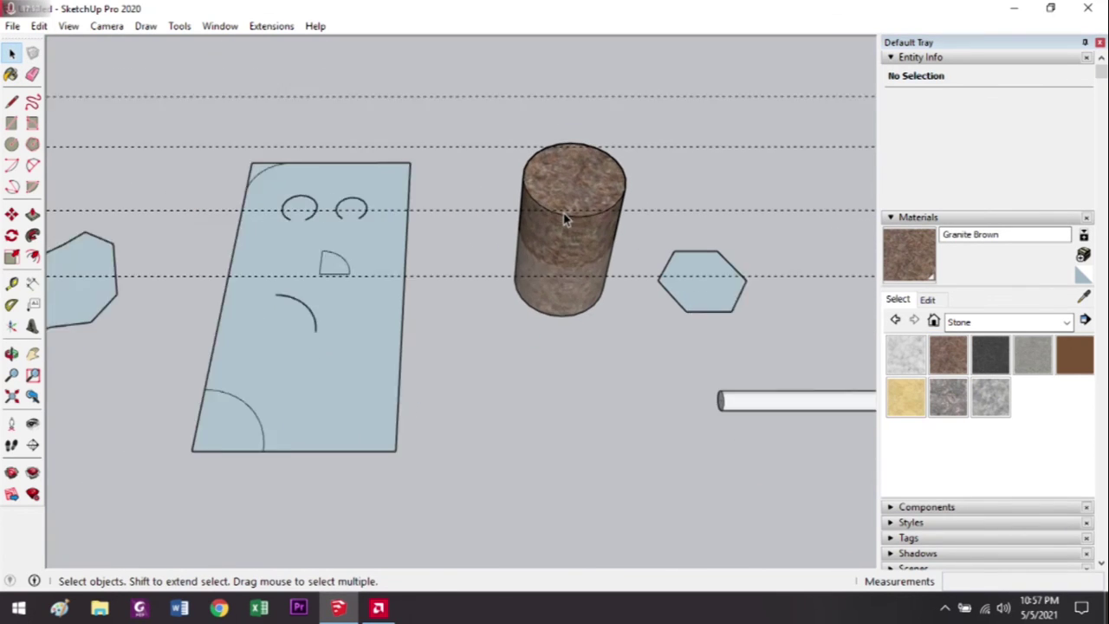
Erase the parallel dashed guide lines crossing the face drawing and cylinder, leaving the diagonal guide in place.
{"action": "left_click", "coordinate": [33, 74]}
{"action": "scroll", "coordinate": [497, 241], "scroll_direction": "down", "scroll_amount": 6}
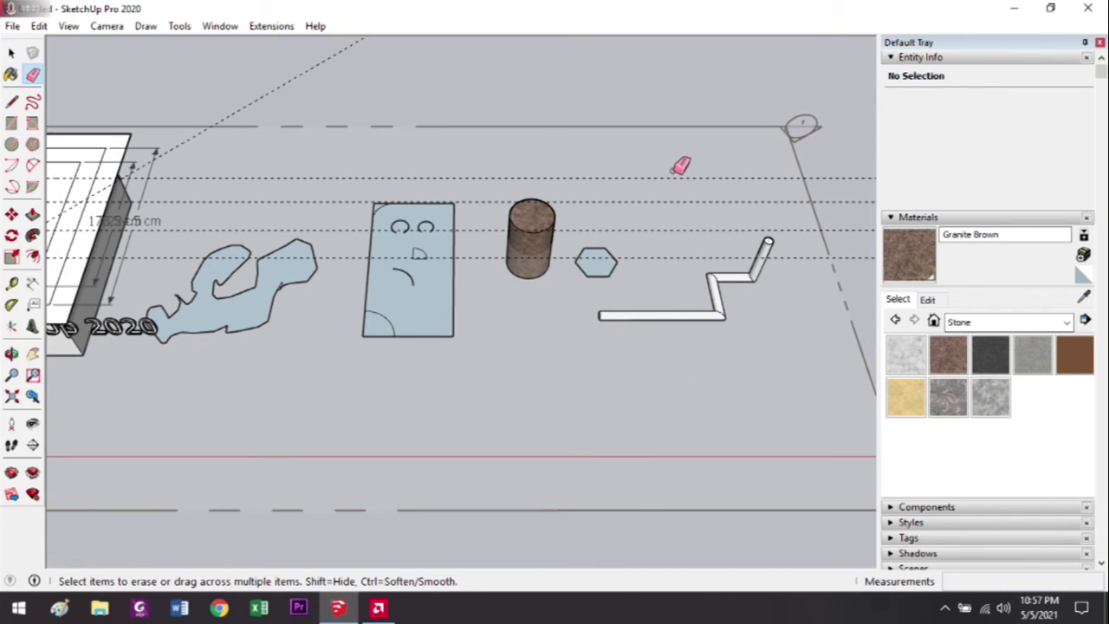
{"action": "scroll", "coordinate": [681, 235], "scroll_direction": "down", "scroll_amount": 2}
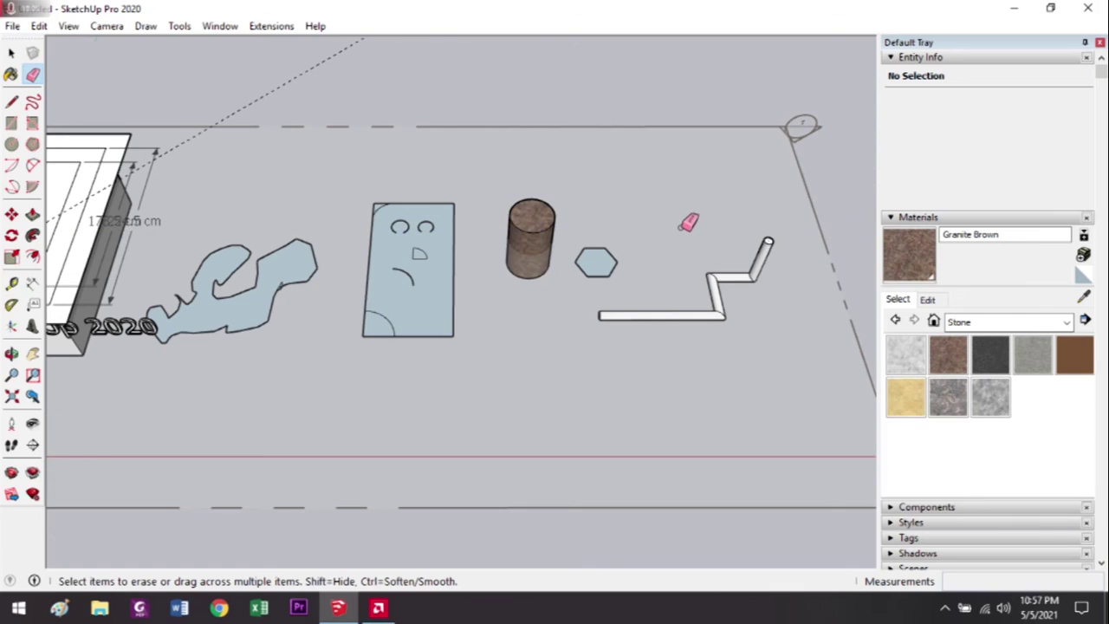
{"action": "scroll", "coordinate": [684, 217], "scroll_direction": "down", "scroll_amount": 4}
{"action": "scroll", "coordinate": [520, 141], "scroll_direction": "up", "scroll_amount": 2}
{"action": "scroll", "coordinate": [748, 153], "scroll_direction": "up", "scroll_amount": 3}
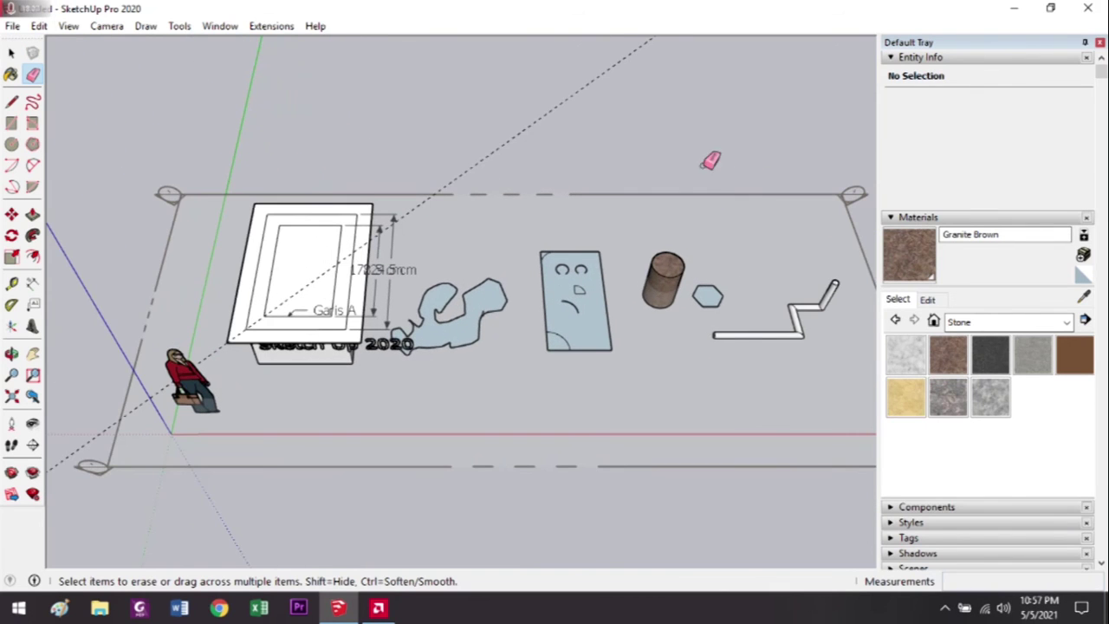
{"action": "key", "text": "space"}
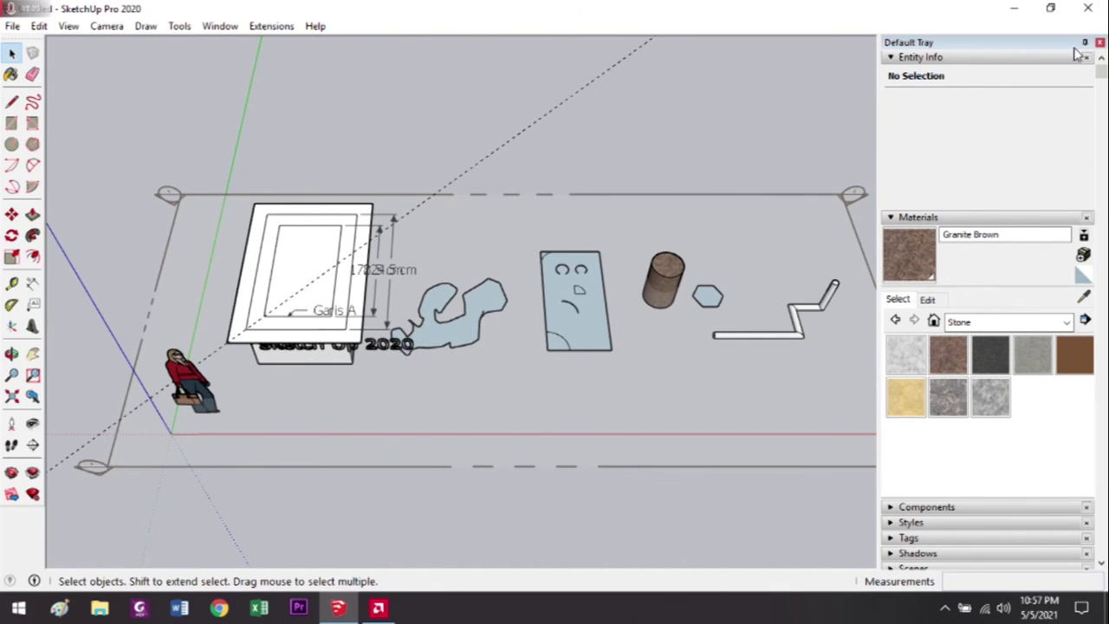
Close the Default Tray and look over the box with its 3D text and the neighbouring shapes.
{"action": "left_click", "coordinate": [1100, 42]}
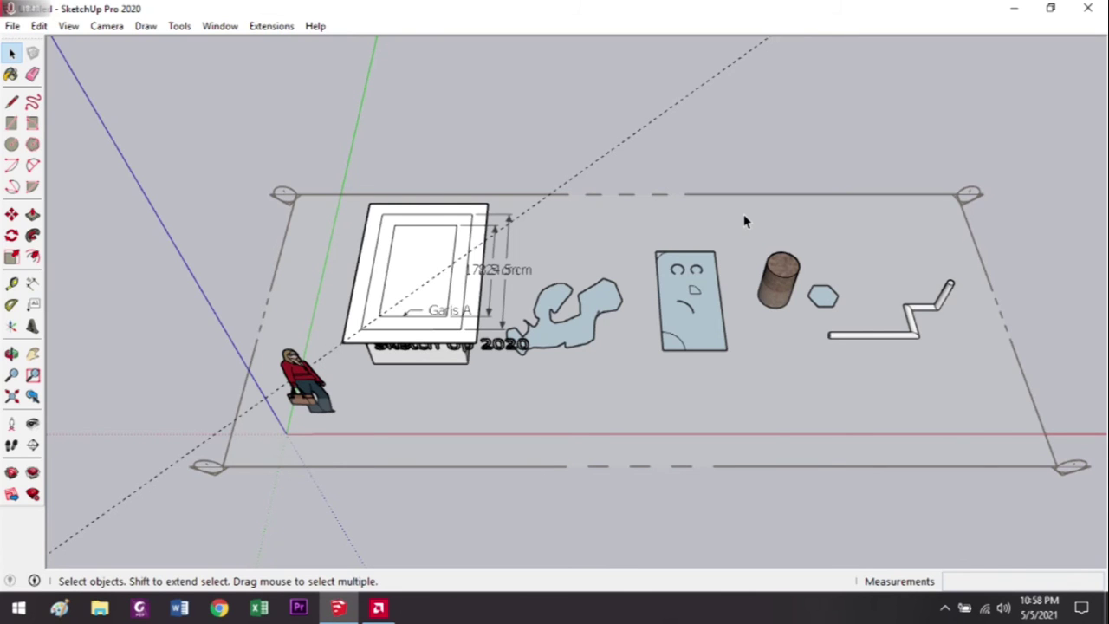
{"action": "middle_click_drag", "start_coordinate": [382, 283], "coordinate": [526, 271]}
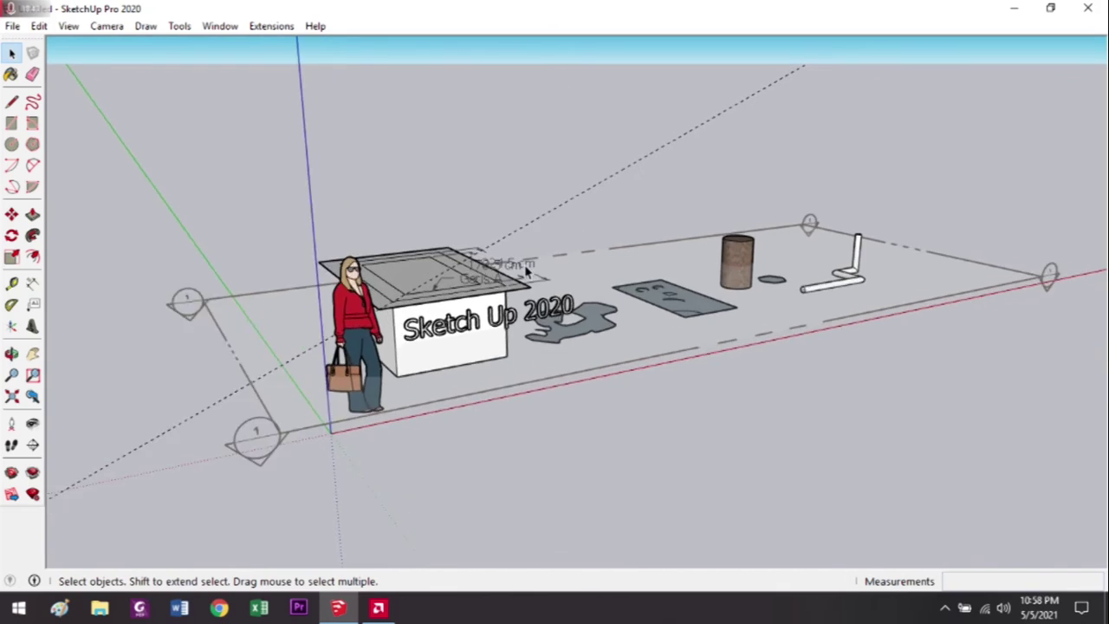
{"action": "scroll", "coordinate": [526, 271], "scroll_direction": "up", "scroll_amount": 6}
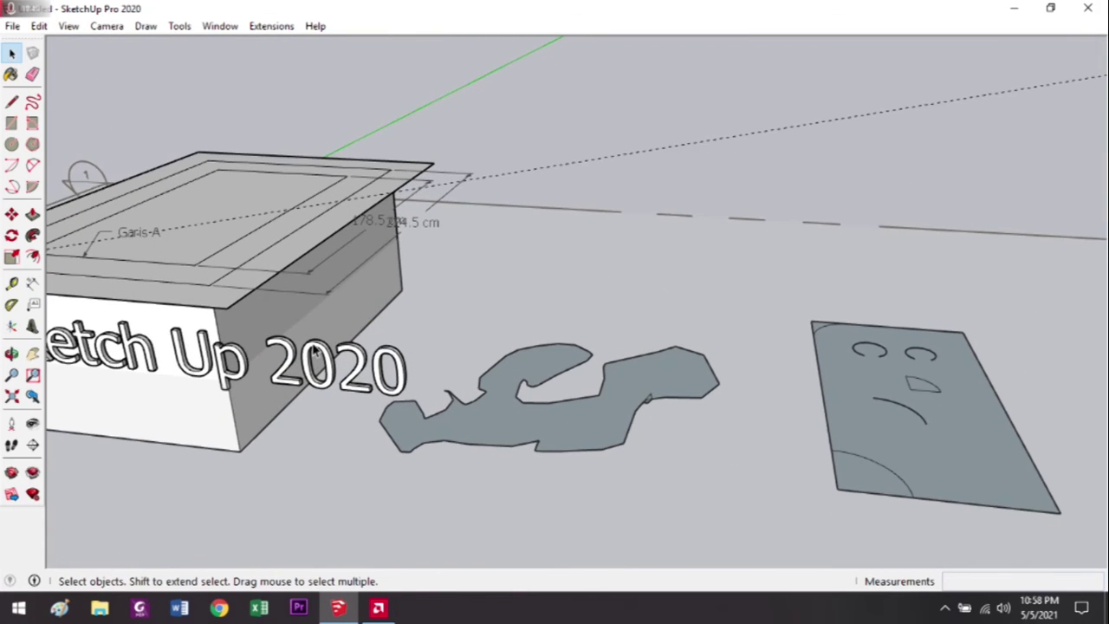